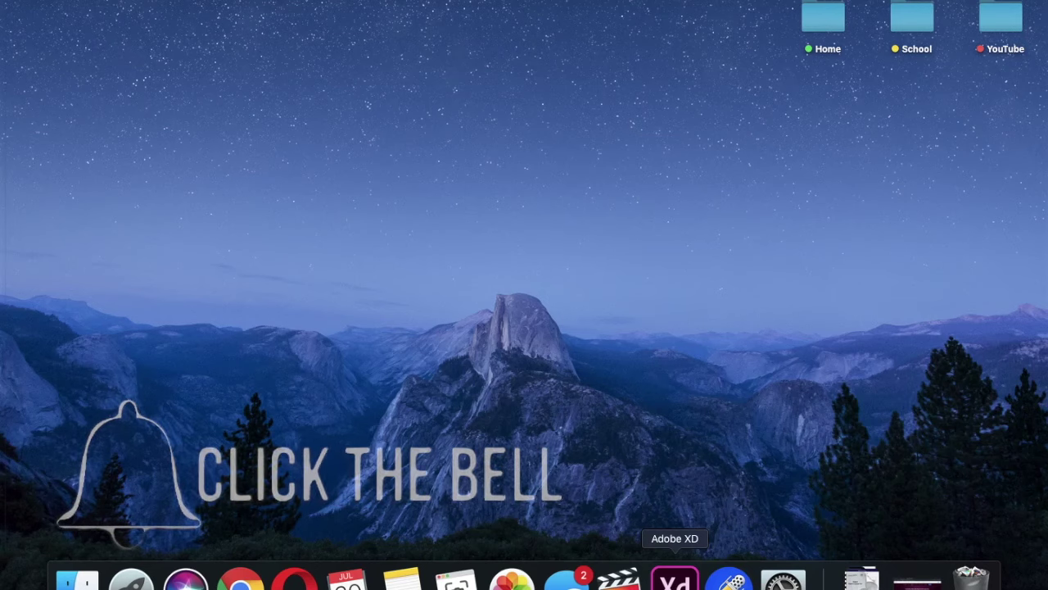
Launch Adobe XD and open the recent cloud document Algebra 2 Episode 1 Thumbnail
click(675, 578)
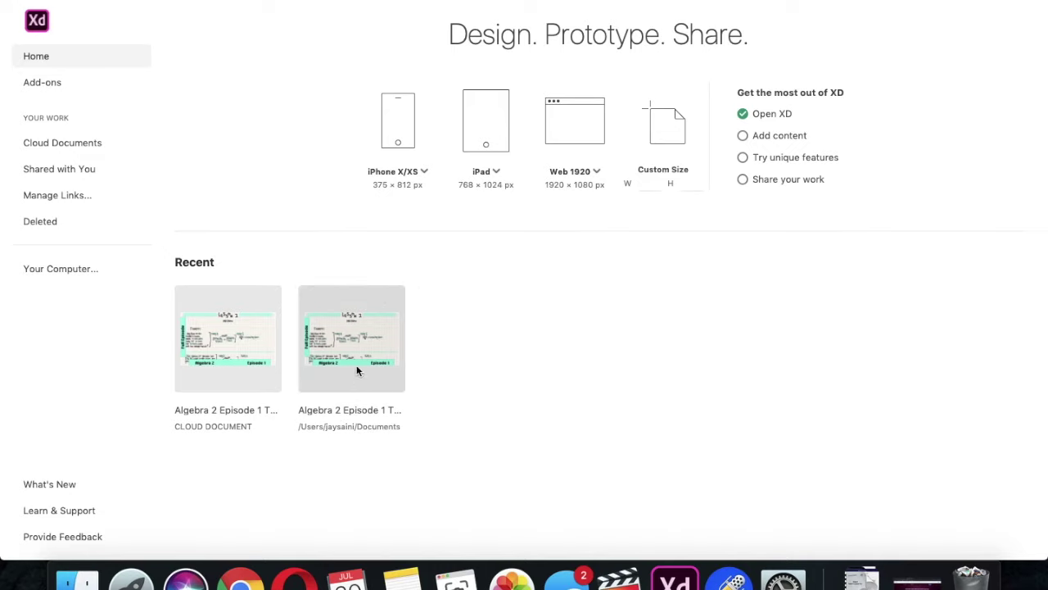
click(236, 331)
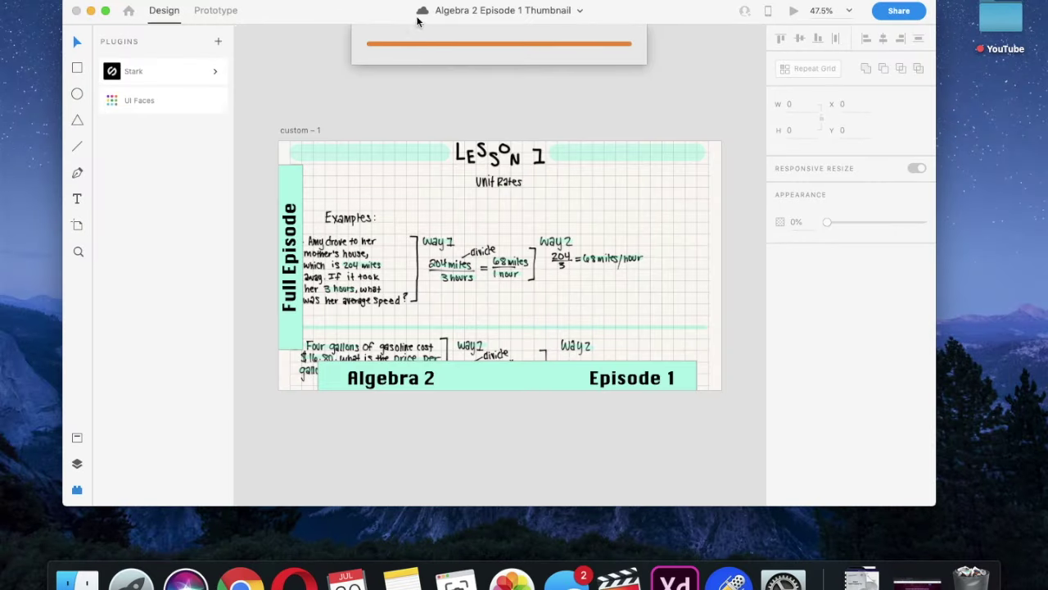
Reposition the document window and enlarge it so that it fills the screen
drag(362, 10, 339, 12)
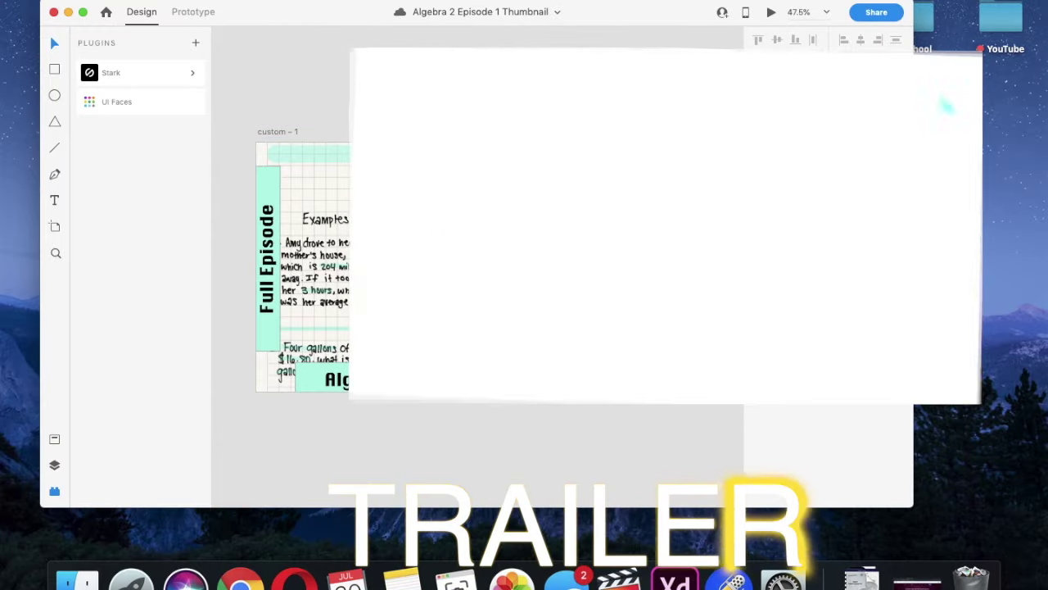
drag(585, 12, 544, 0)
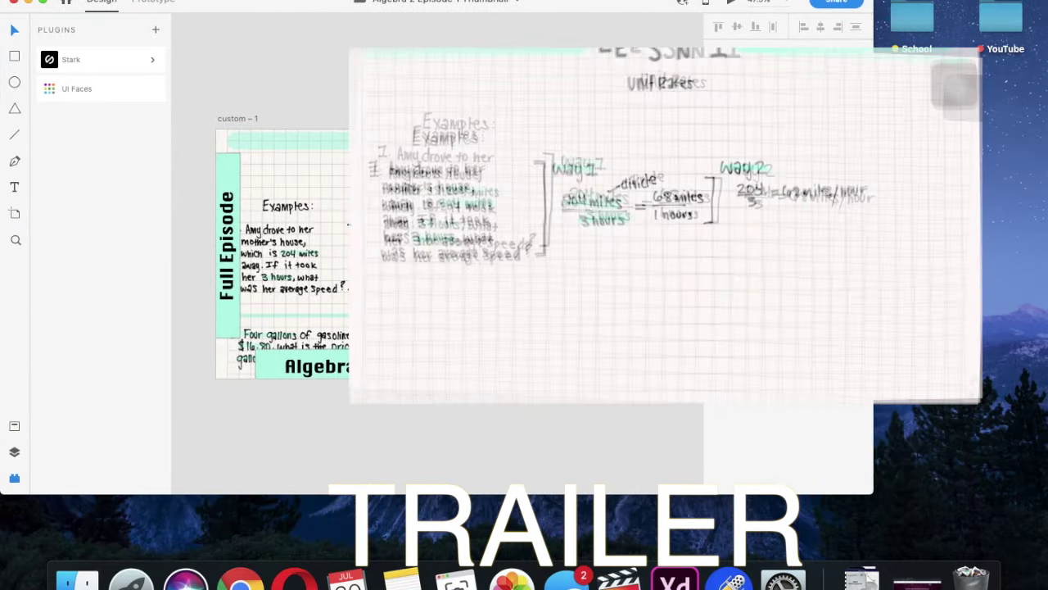
drag(873, 493, 1047, 559)
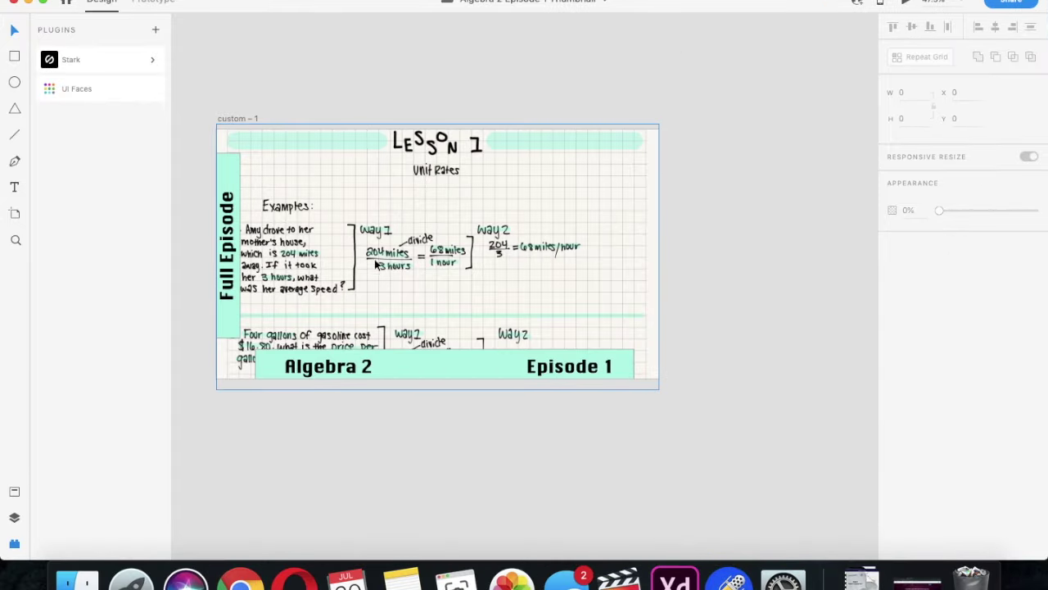
scroll(267, 49, left, 5)
scroll(262, 41, right, 3)
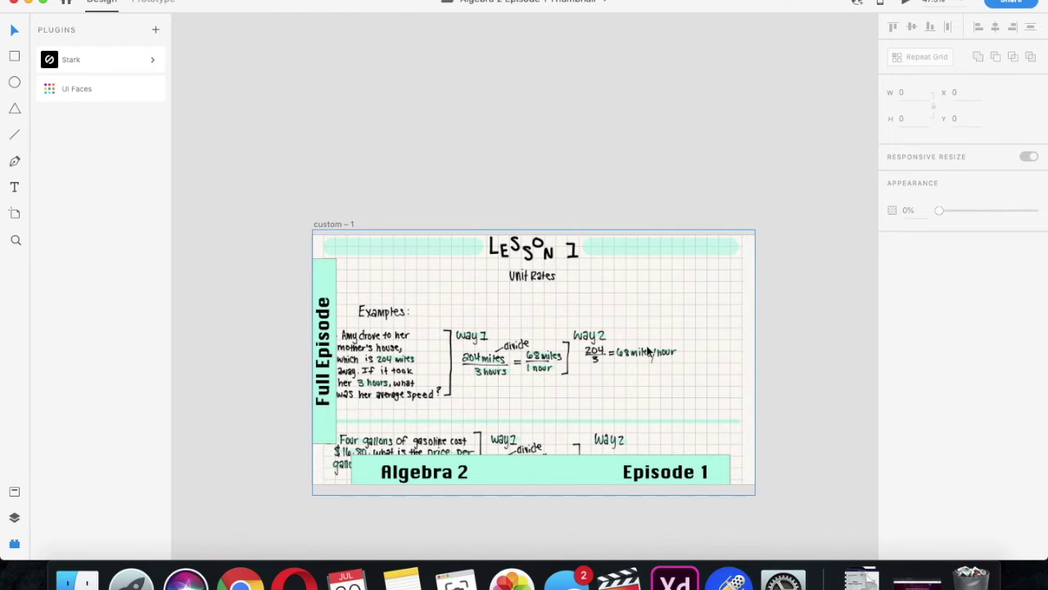
scroll(649, 352, down, 3)
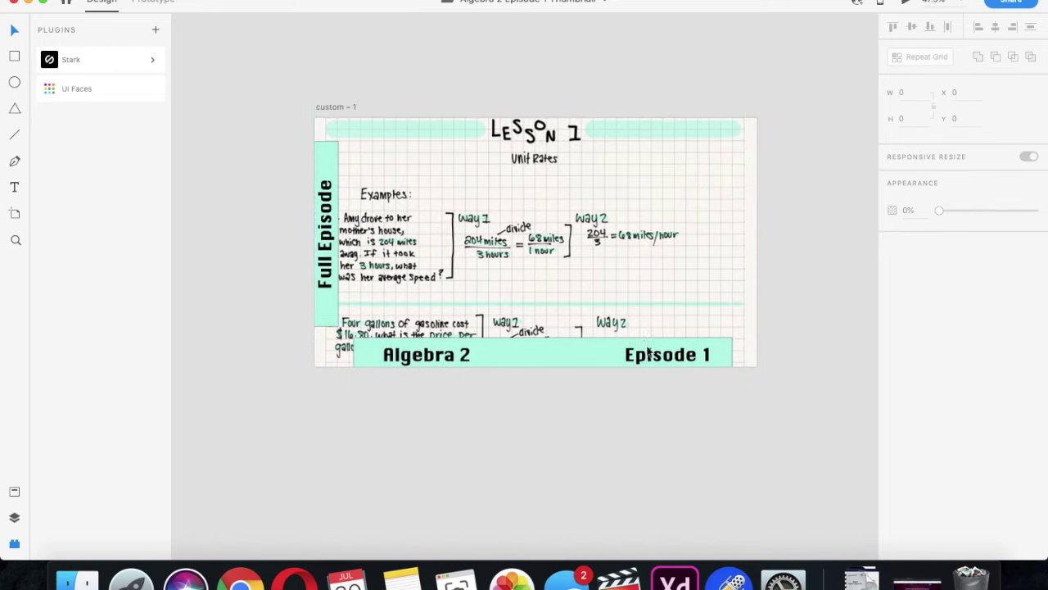
scroll(649, 352, up, 1)
scroll(647, 350, down, 1)
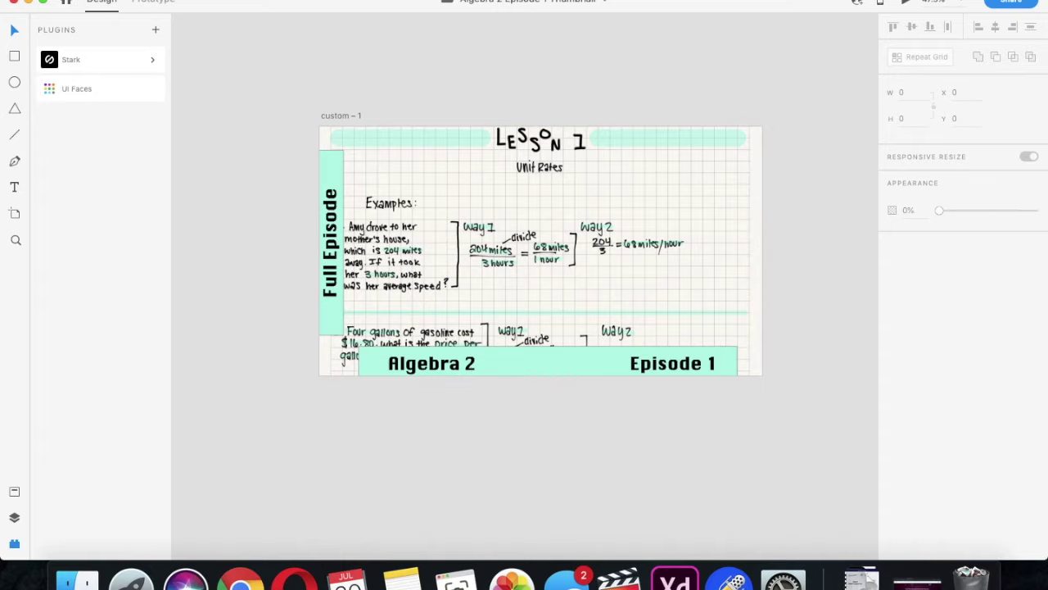
Go to the home screen and reopen the Algebra 2 Episode 1 Thumbnail cloud document
click(69, 5)
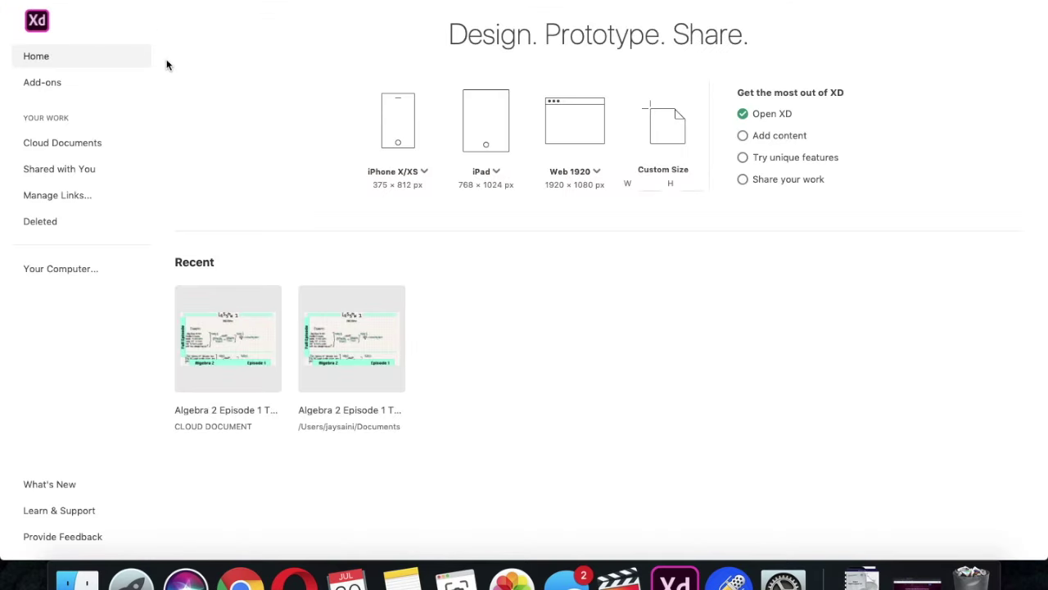
mouse_move(158, 2)
mouse_down()
mouse_move(175, 35)
mouse_move(140, 25)
mouse_move(352, 157)
mouse_move(318, 400)
mouse_move(194, 440)
mouse_move(163, 171)
mouse_move(129, 0)
mouse_move(168, 0)
mouse_up()
click(220, 349)
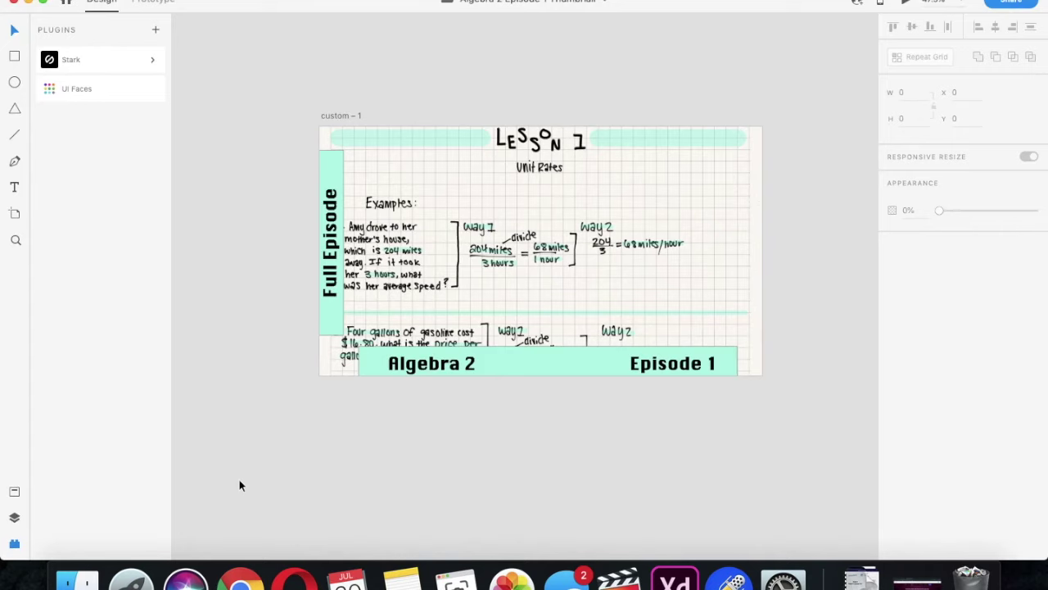
Switch to the Opera browser and expand the full plugin list on the Adobe XD resources page
click(293, 578)
scroll(348, 372, down, 5)
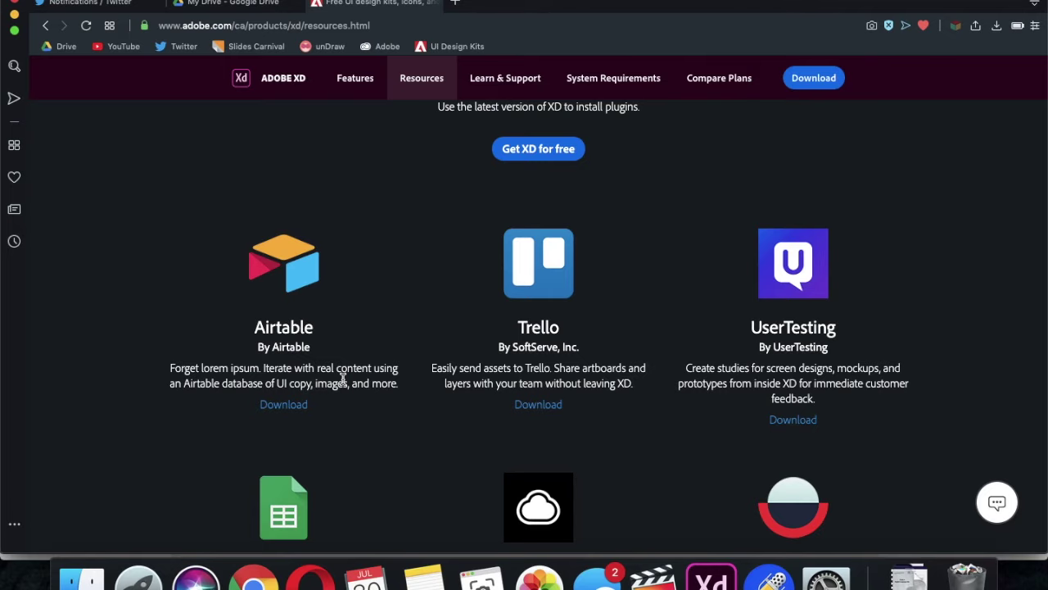
scroll(368, 325, up, 4)
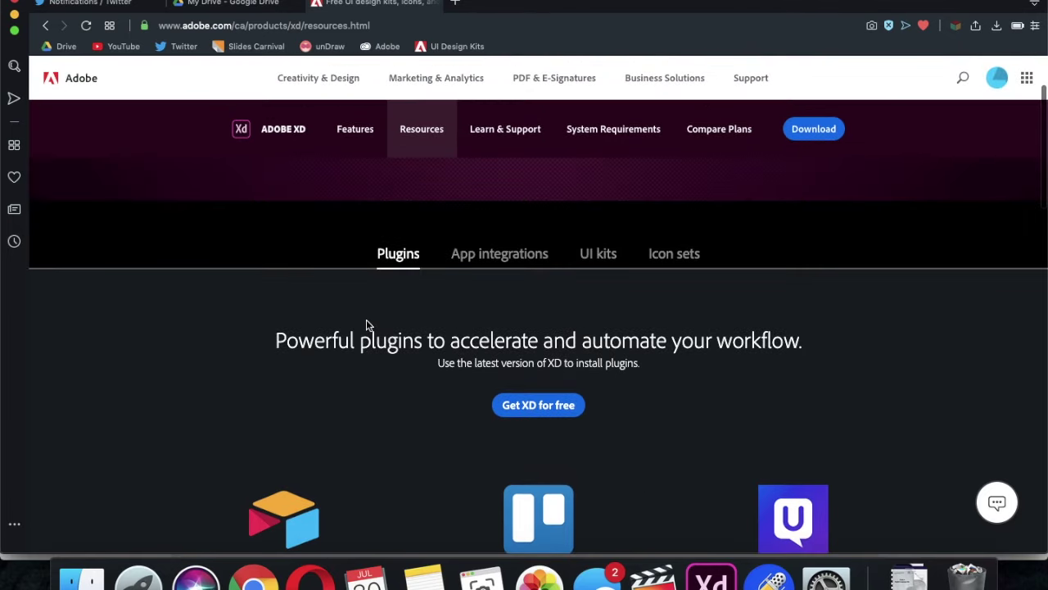
scroll(364, 319, down, 15)
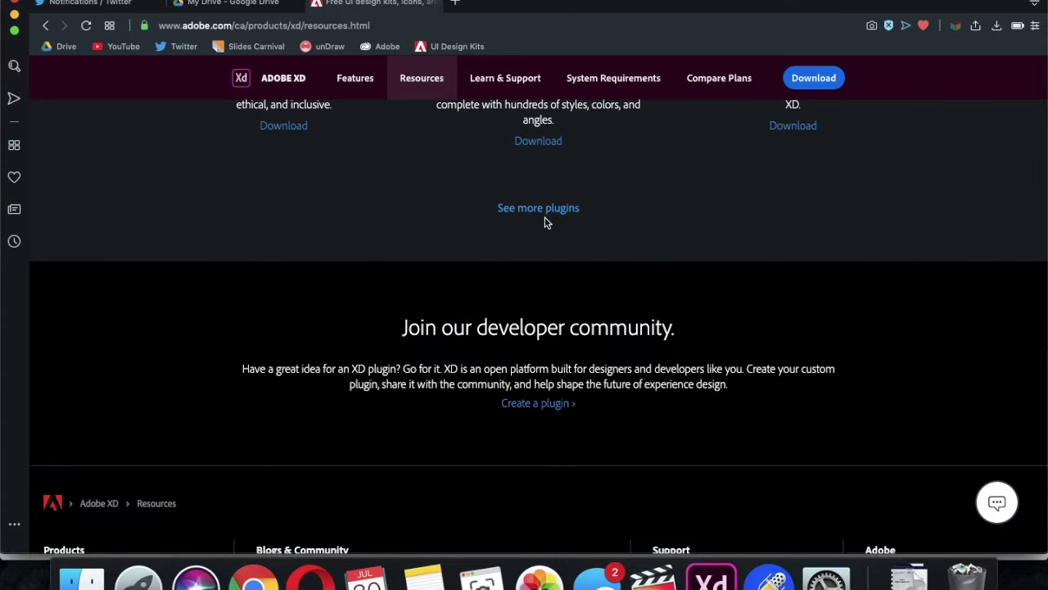
click(540, 210)
Look through the names and descriptions of all plugins in the expanded Adobe XD list, down to its last entry
scroll(542, 207, down, 3)
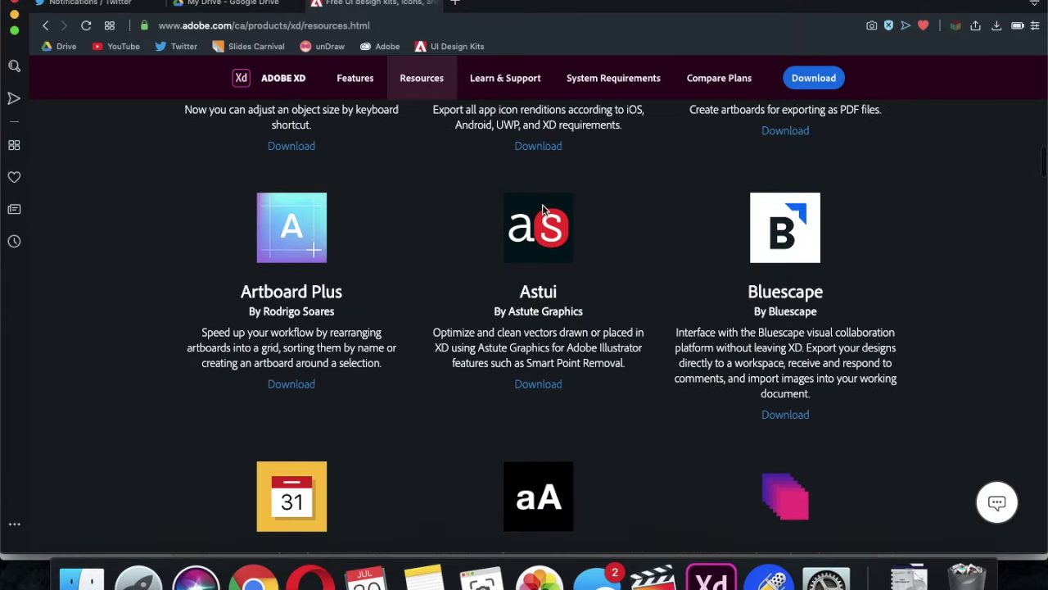
scroll(542, 204, down, 8)
scroll(543, 203, down, 4)
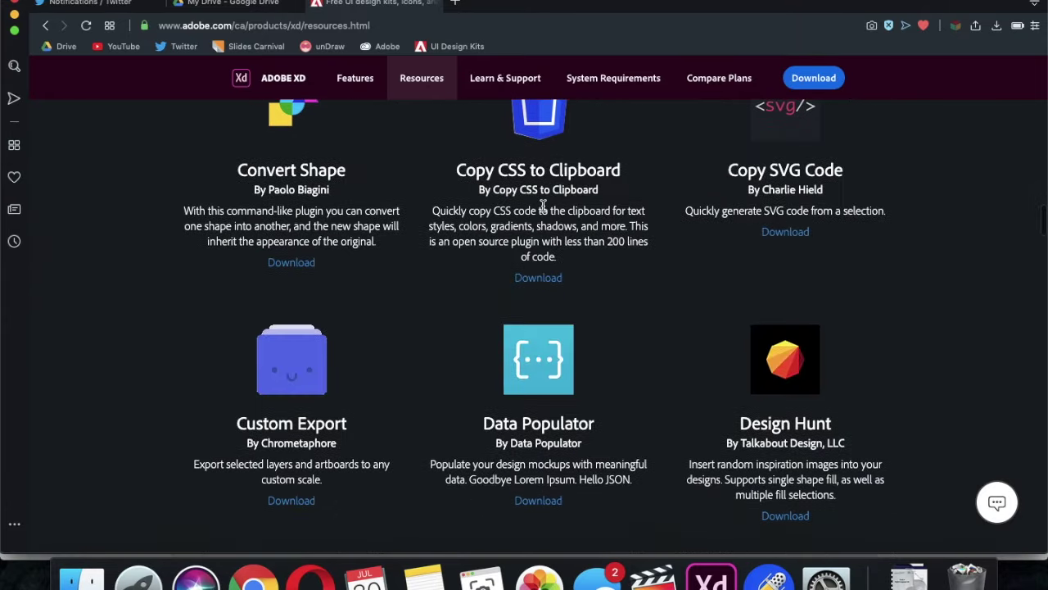
scroll(543, 204, down, 3)
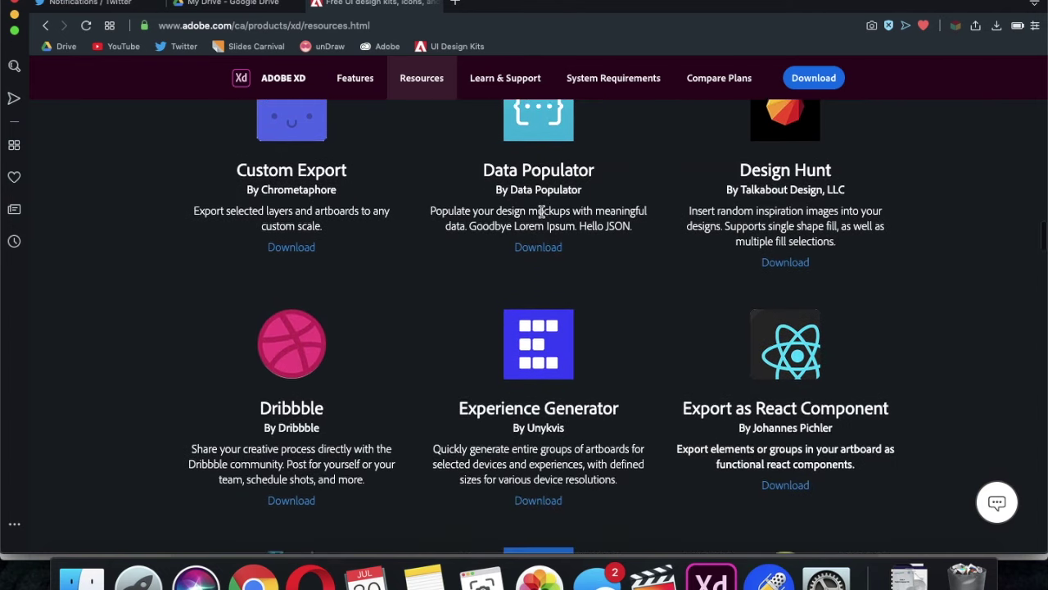
scroll(542, 213, down, 4)
scroll(542, 215, down, 3)
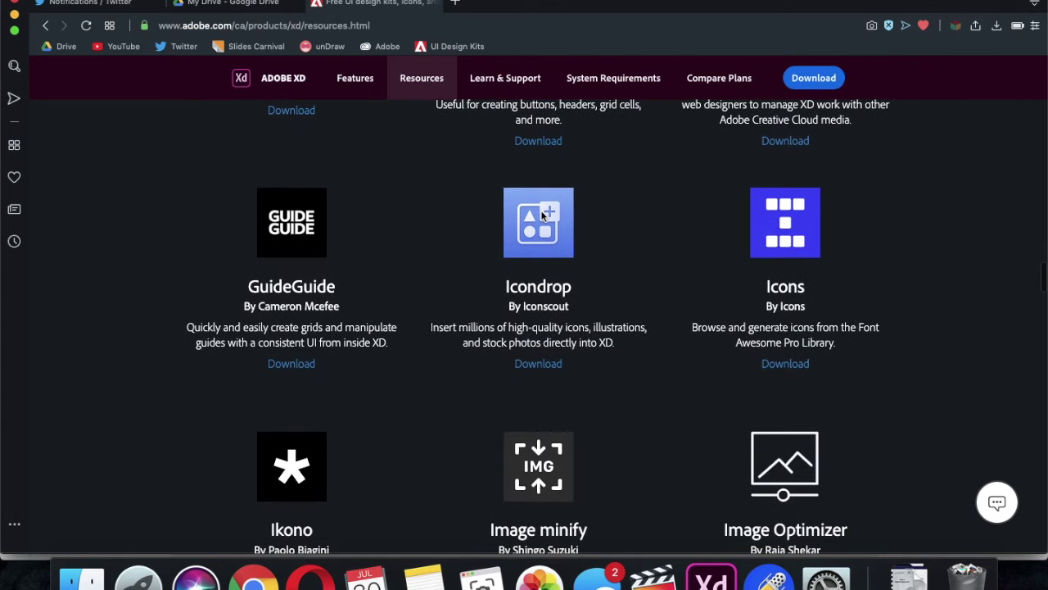
scroll(542, 215, down, 6)
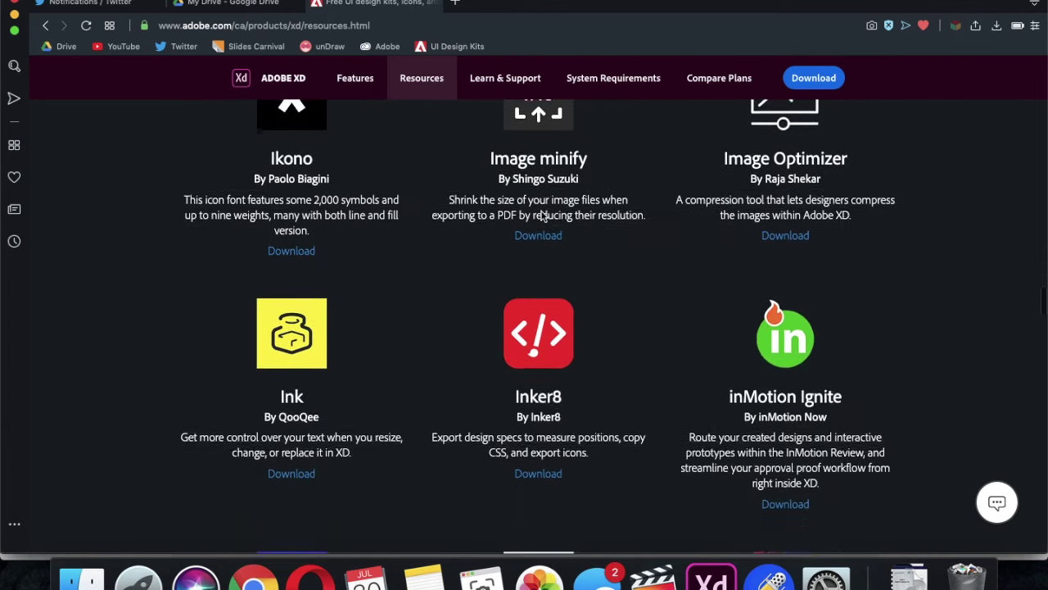
scroll(541, 215, down, 5)
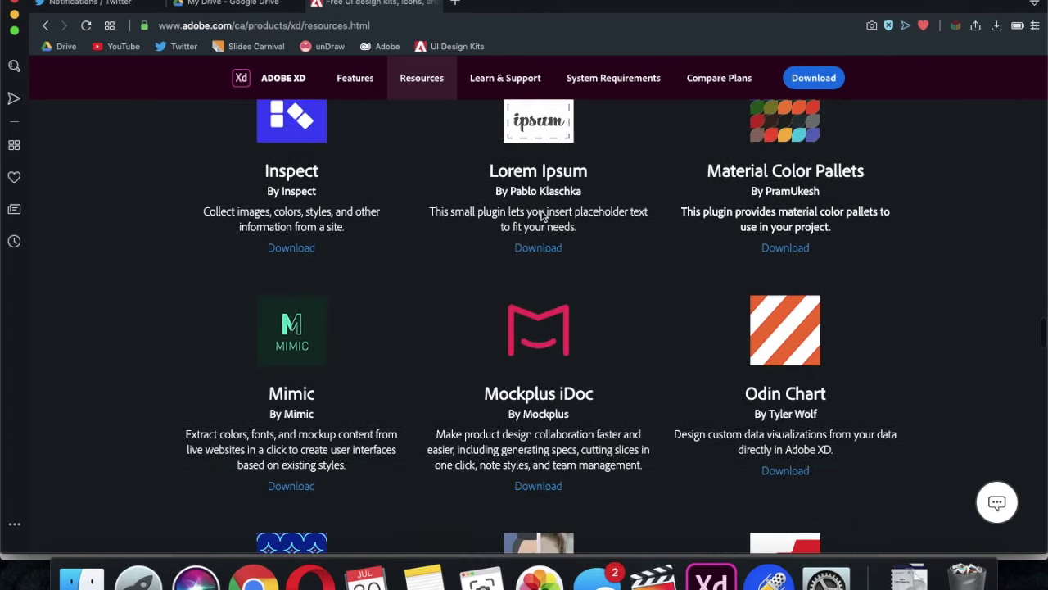
scroll(540, 213, down, 4)
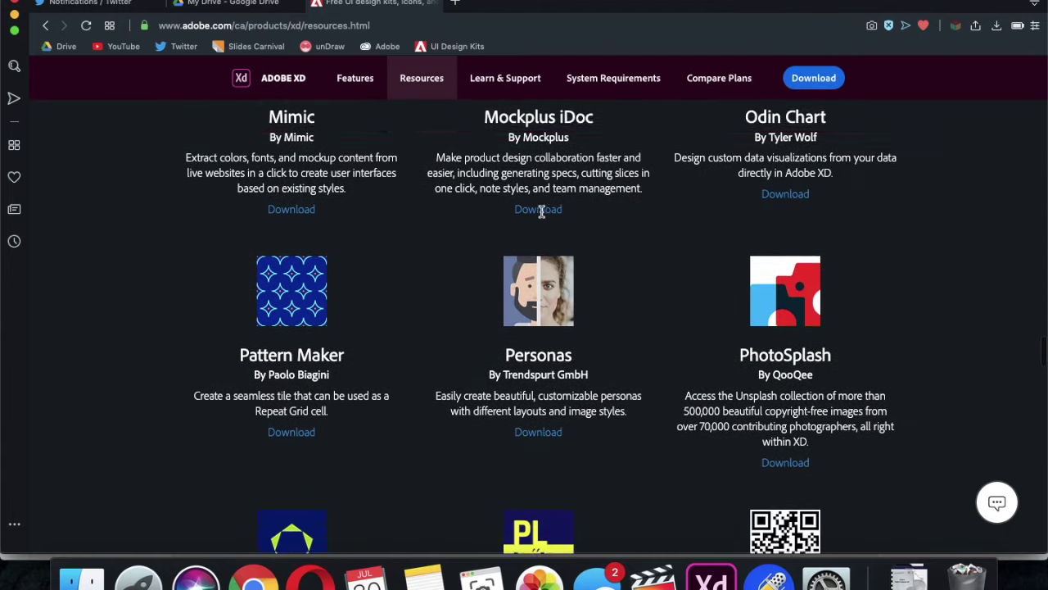
scroll(541, 214, down, 1)
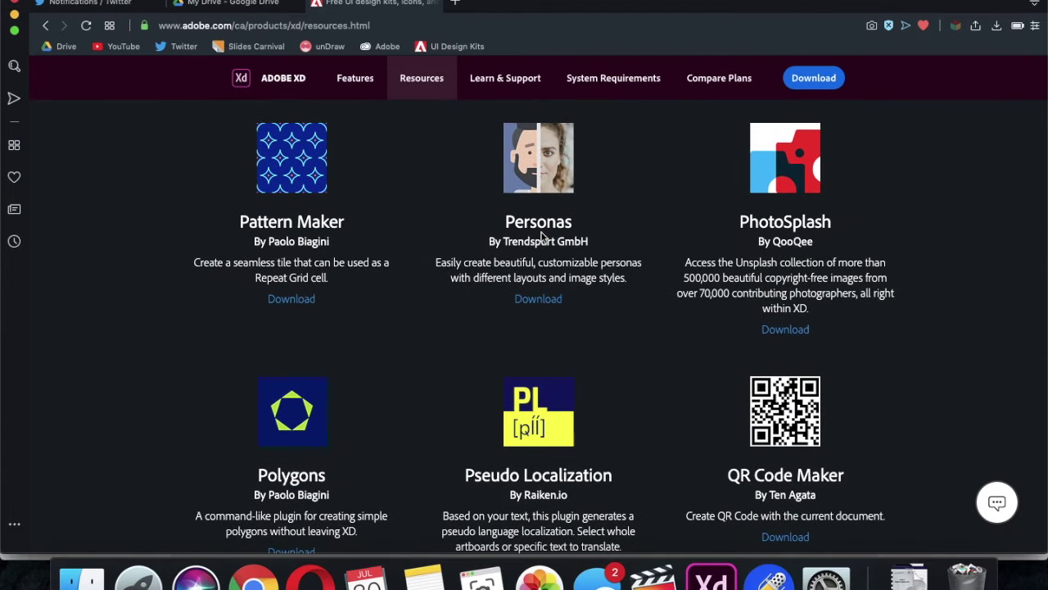
scroll(542, 214, down, 5)
scroll(541, 205, down, 2)
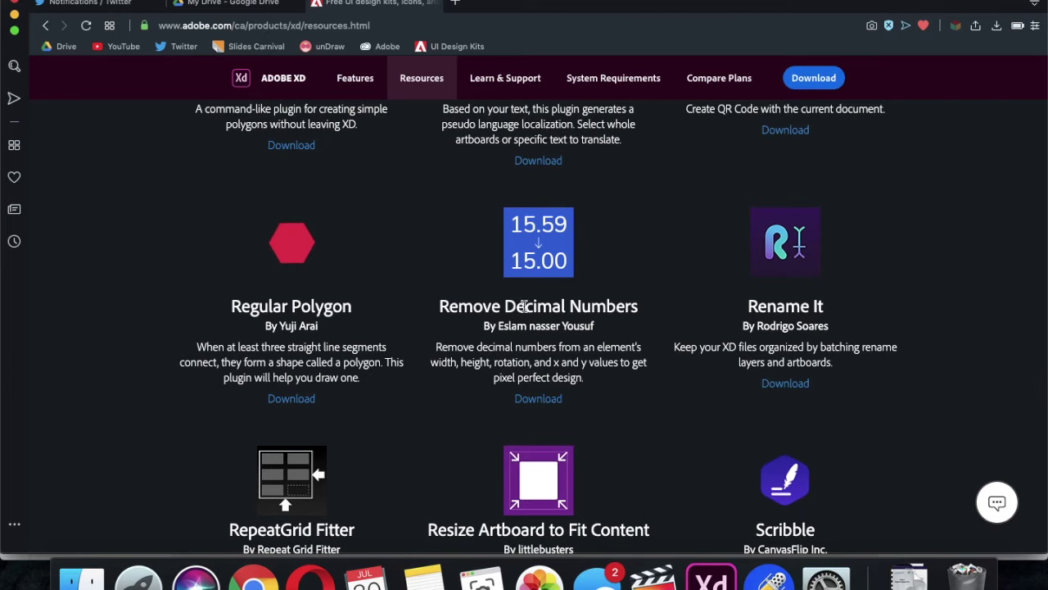
scroll(545, 246, up, 5)
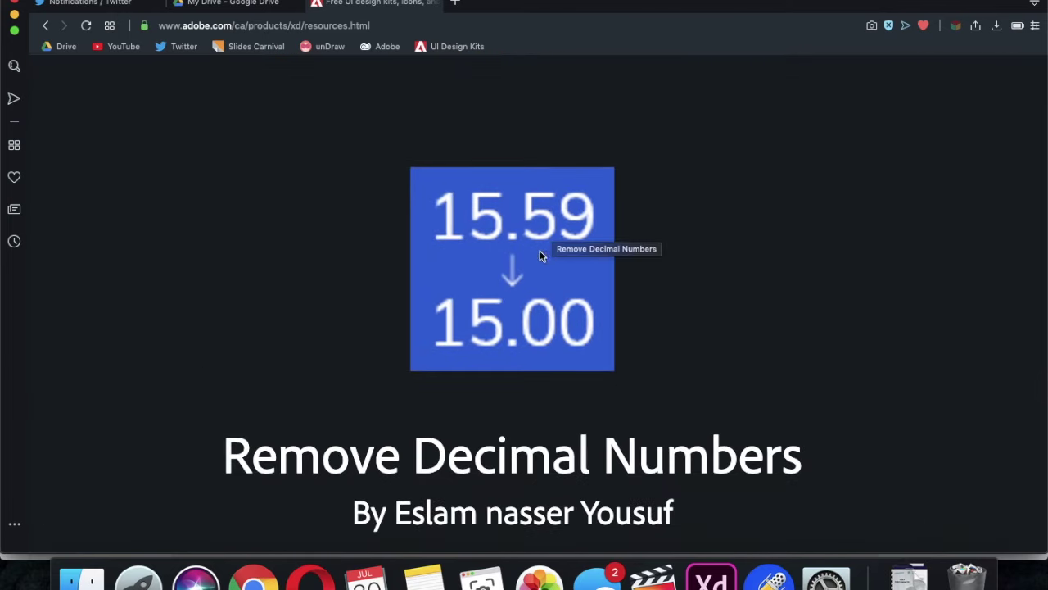
scroll(519, 291, down, 5)
scroll(519, 291, down, 10)
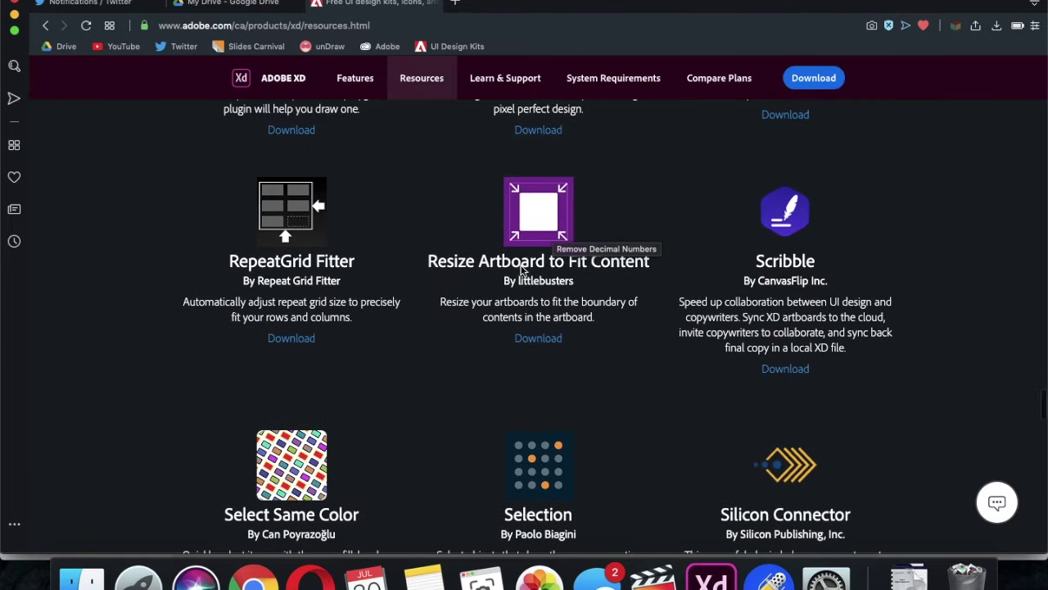
scroll(826, 409, down, 5)
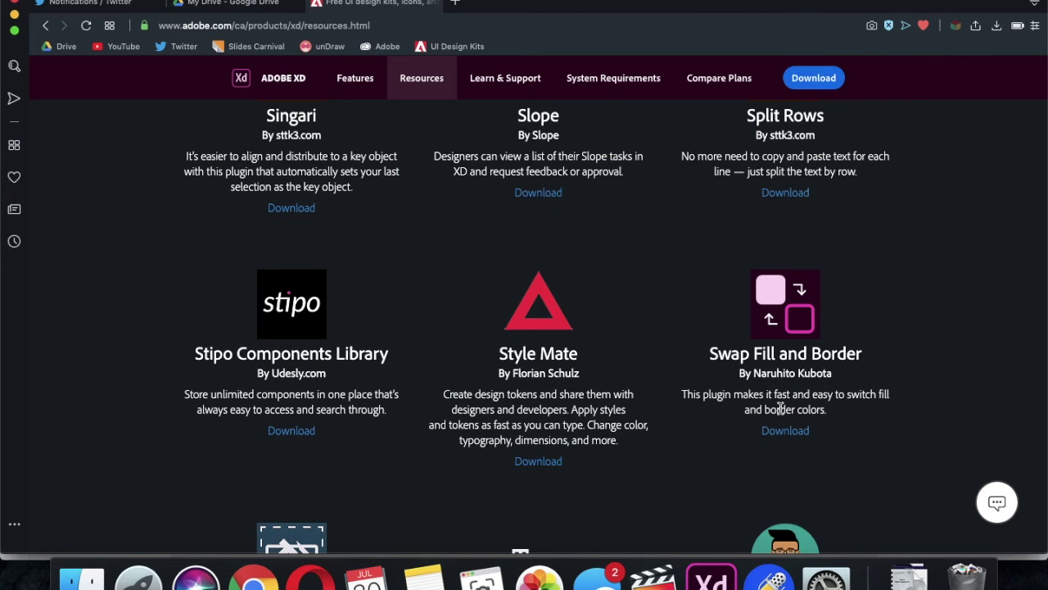
scroll(780, 407, down, 4)
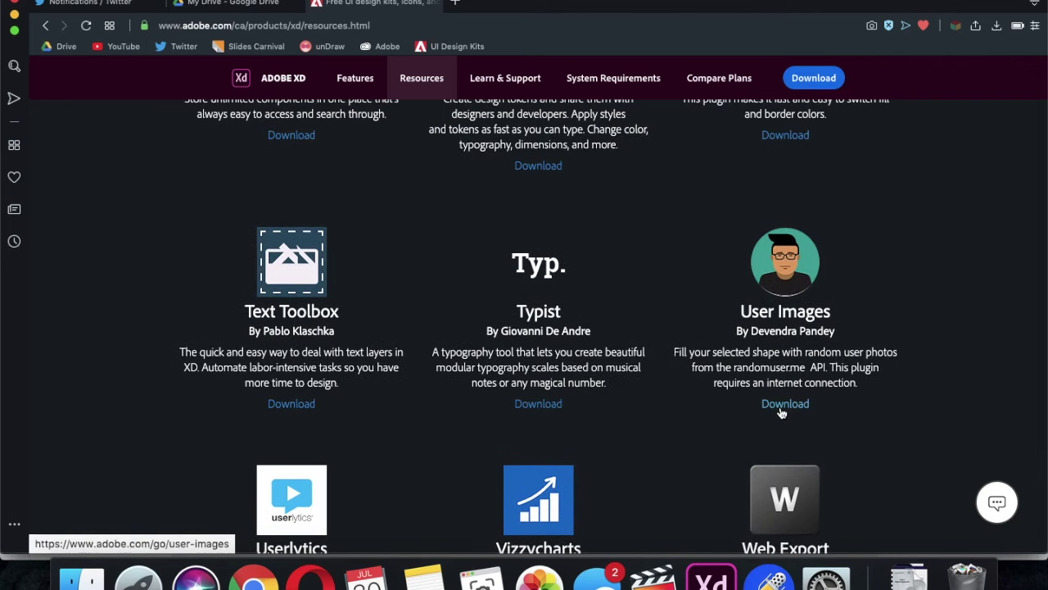
scroll(782, 411, down, 4)
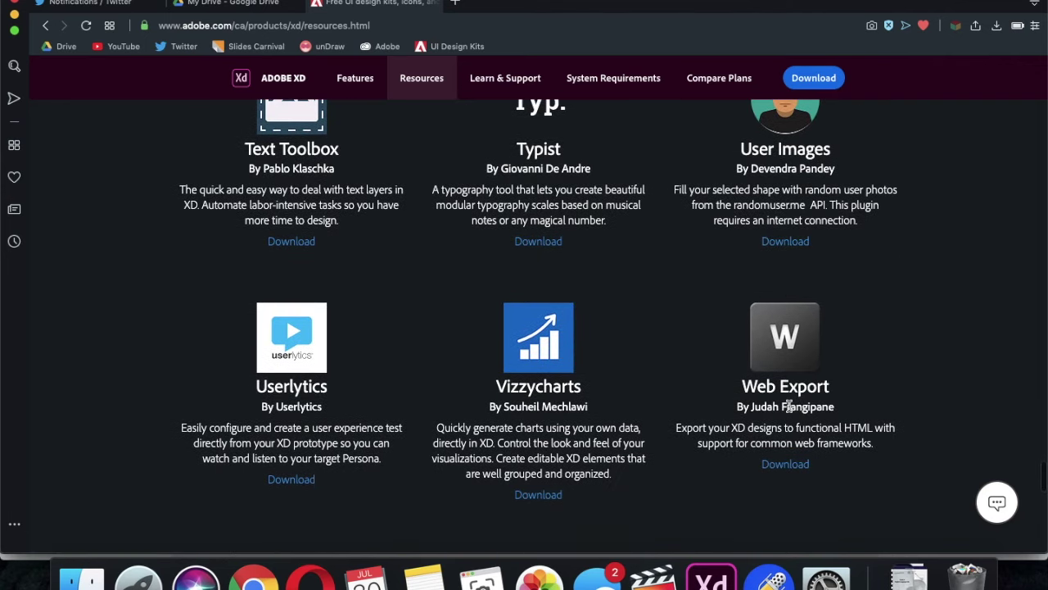
scroll(790, 411, down, 2)
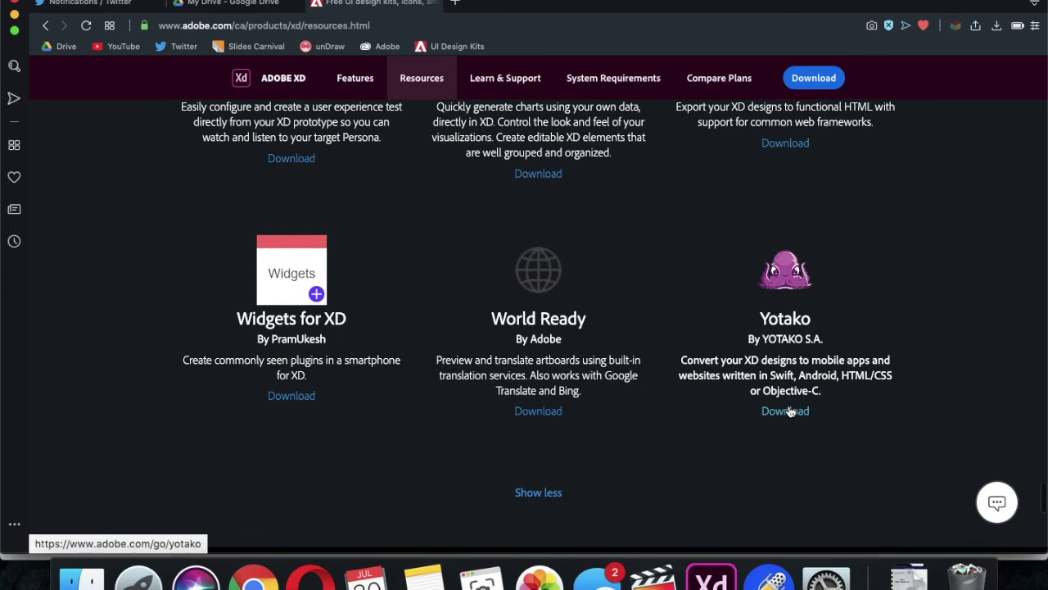
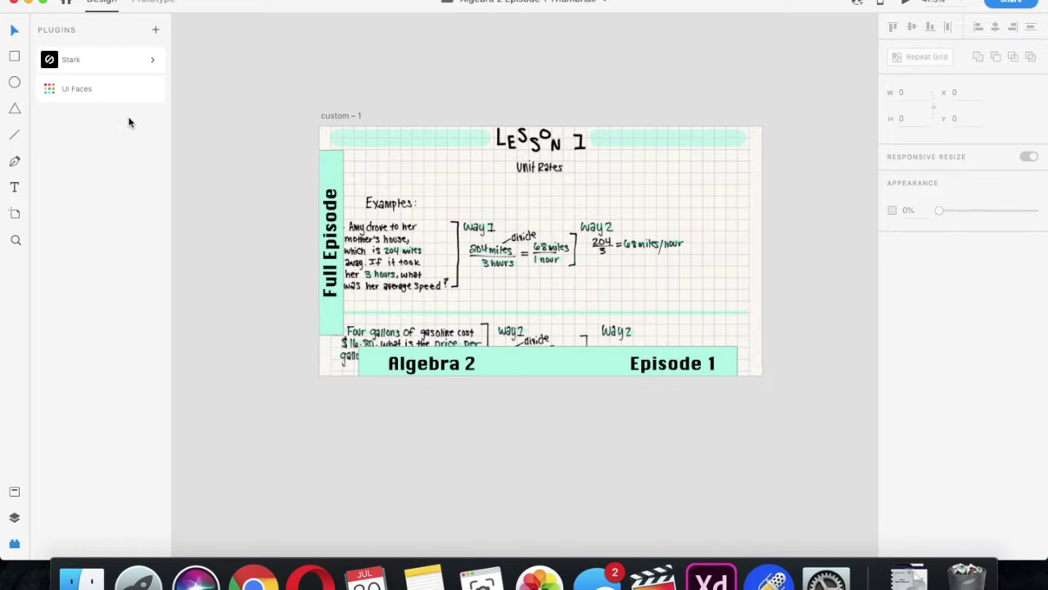
View the commands offered by the installed Stark plugin, then collapse its list again
scroll(272, 124, up, 5)
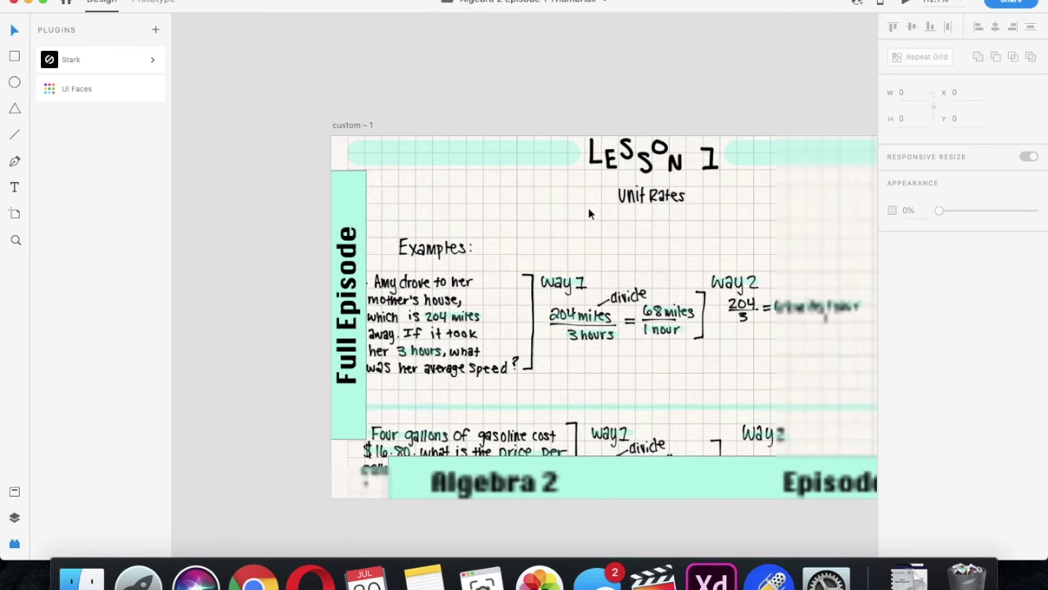
click(64, 61)
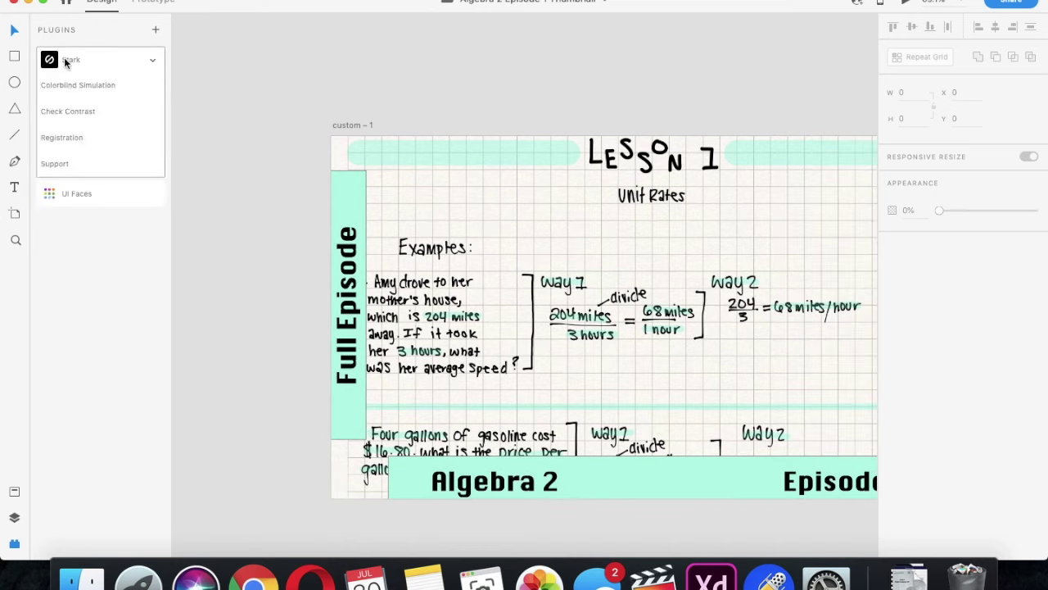
click(128, 64)
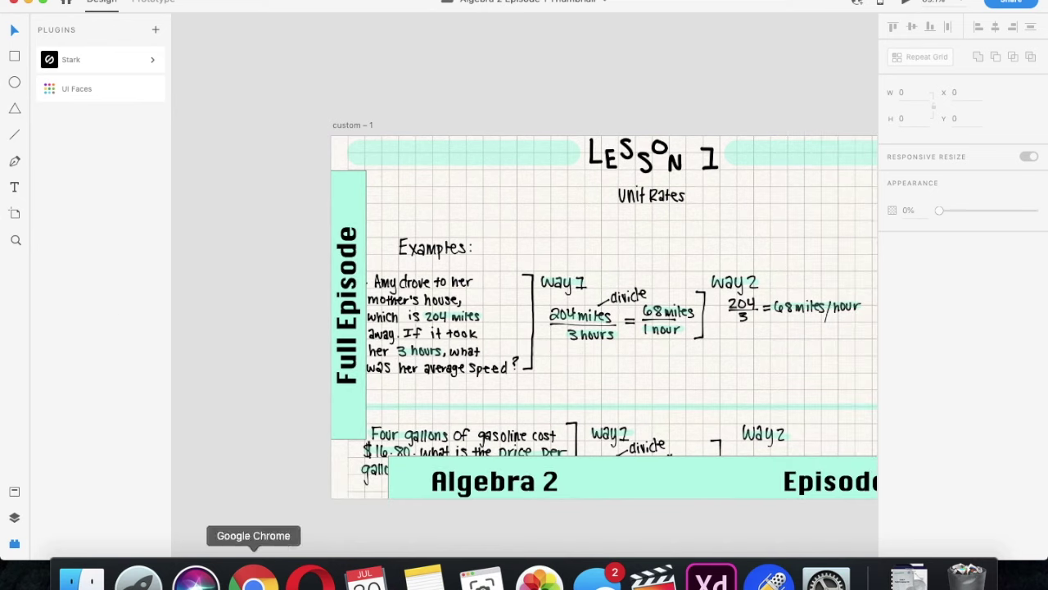
Switch back to the Opera browser and find the Stark plugin's listing on the Adobe XD plugins page
click(310, 577)
scroll(412, 303, up, 15)
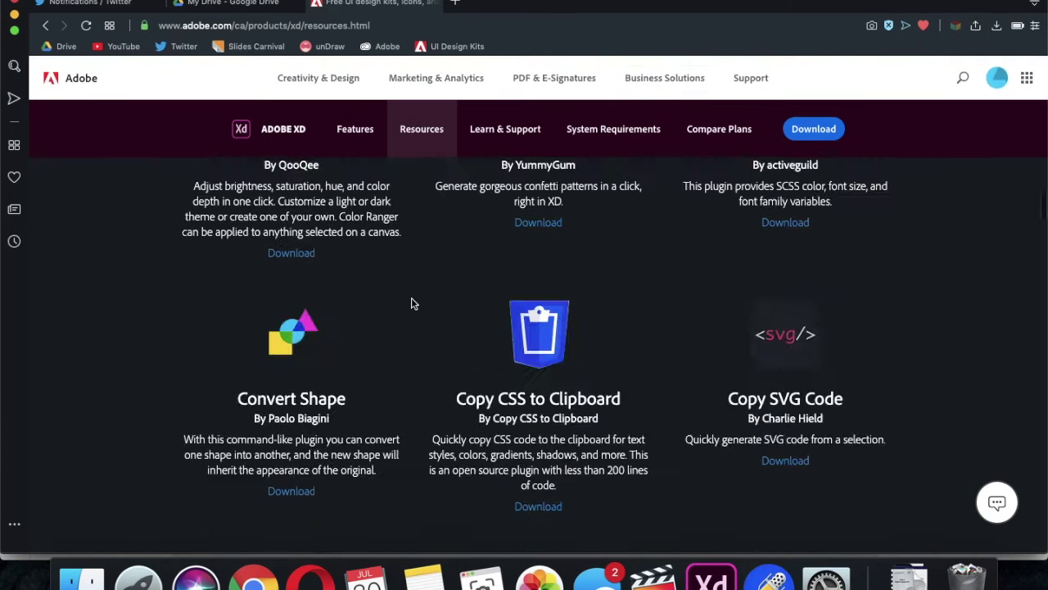
scroll(412, 300, up, 10)
scroll(412, 300, down, 12)
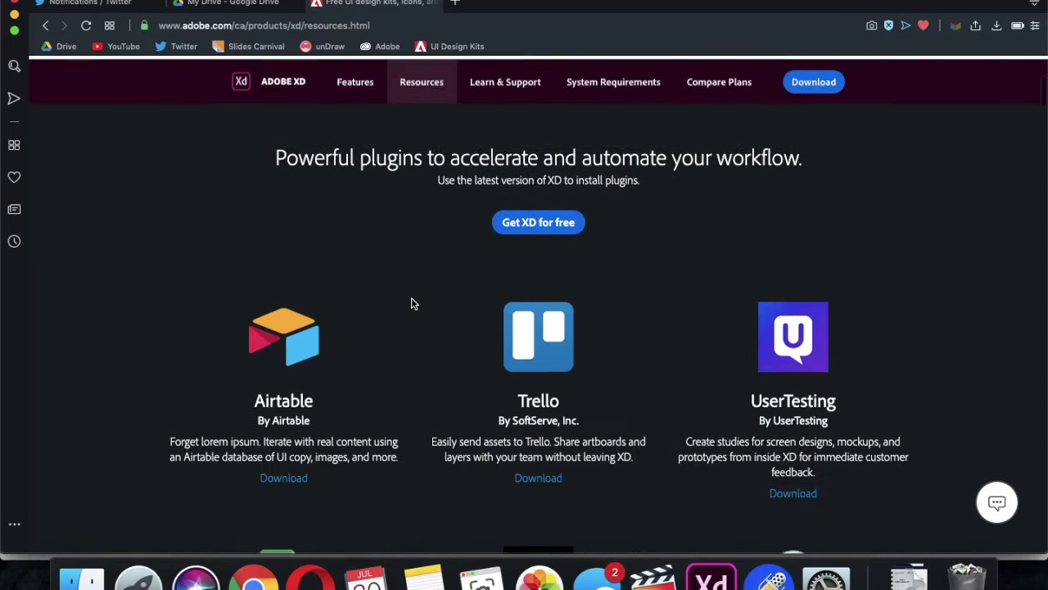
scroll(314, 463, down, 2)
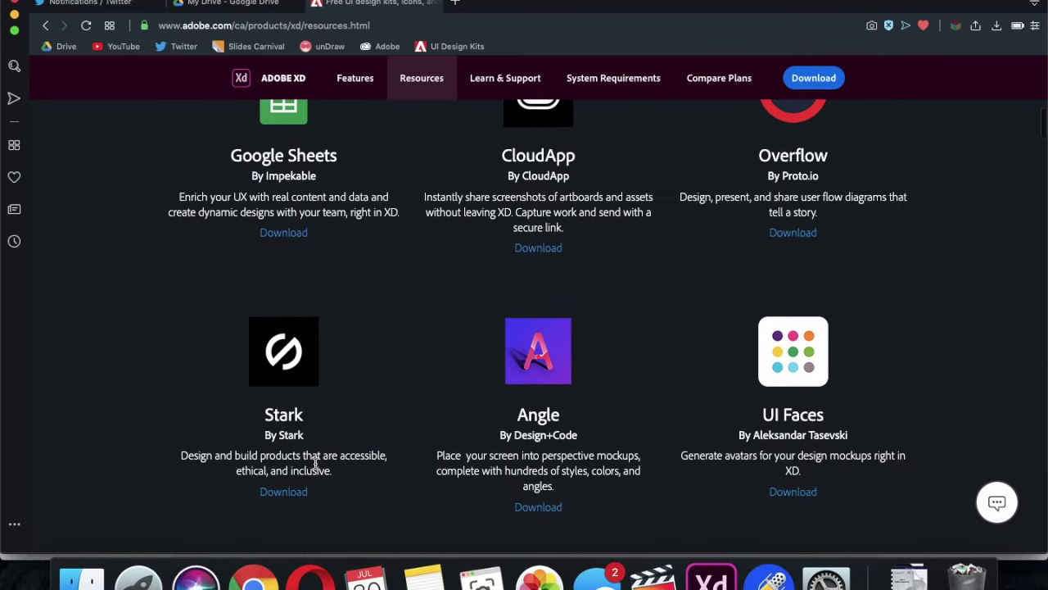
Read the descriptions of the Stark and UI Faces plugins on the Adobe XD resources page
drag(187, 455, 320, 455)
click(176, 476)
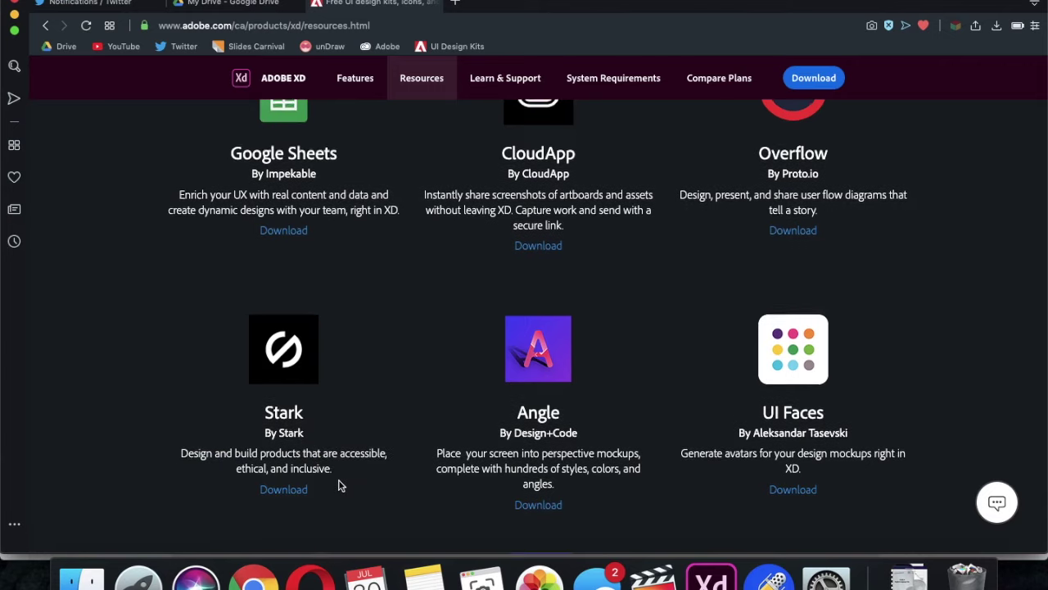
scroll(286, 438, down, 1)
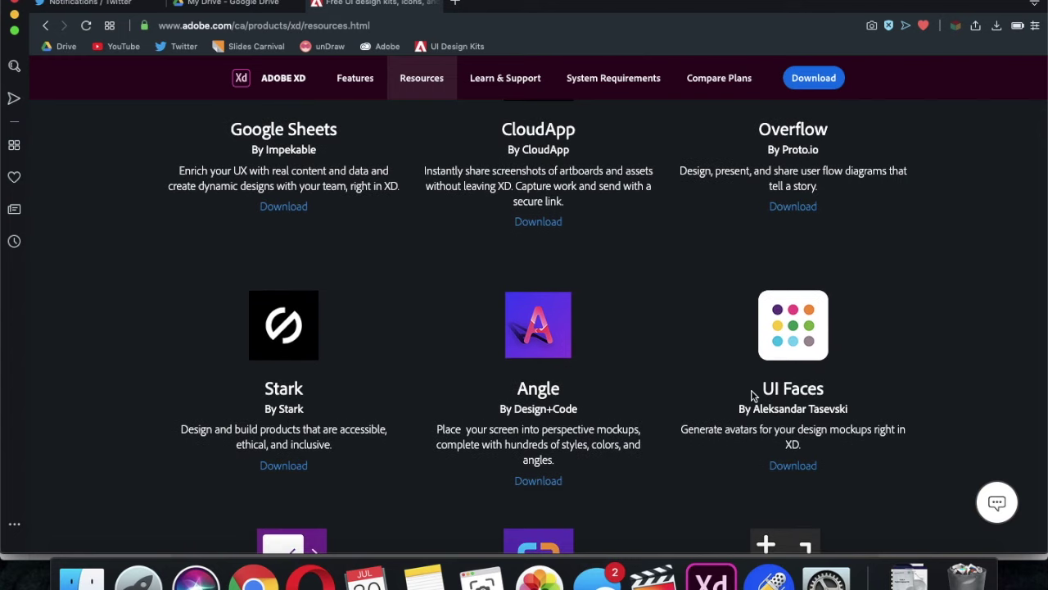
drag(752, 396, 921, 393)
click(689, 438)
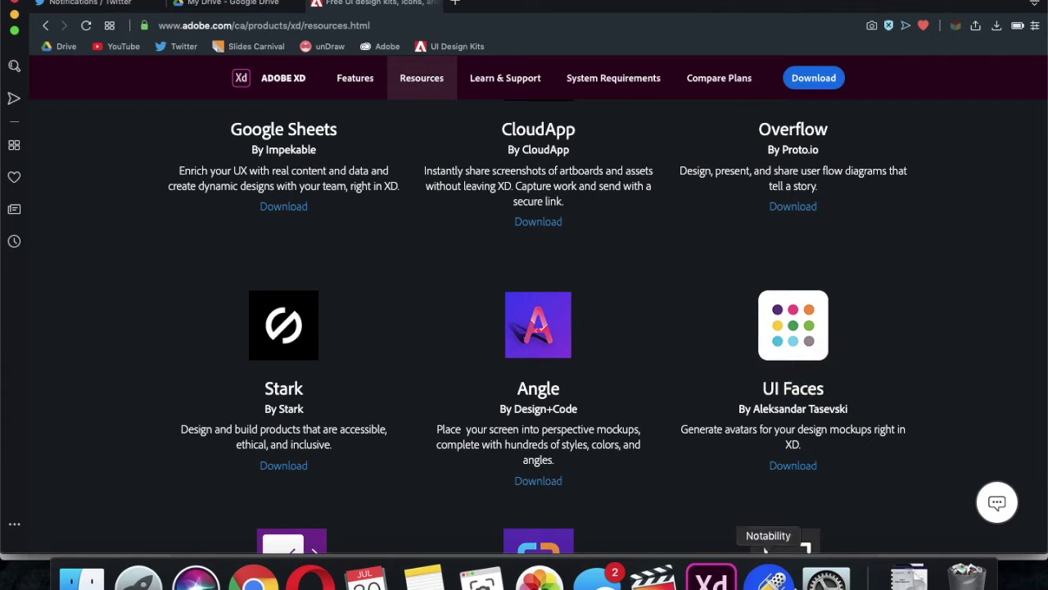
Switch to Adobe XD and look over the Algebra 2 thumbnail artboard at closer and wider zoom levels
click(711, 575)
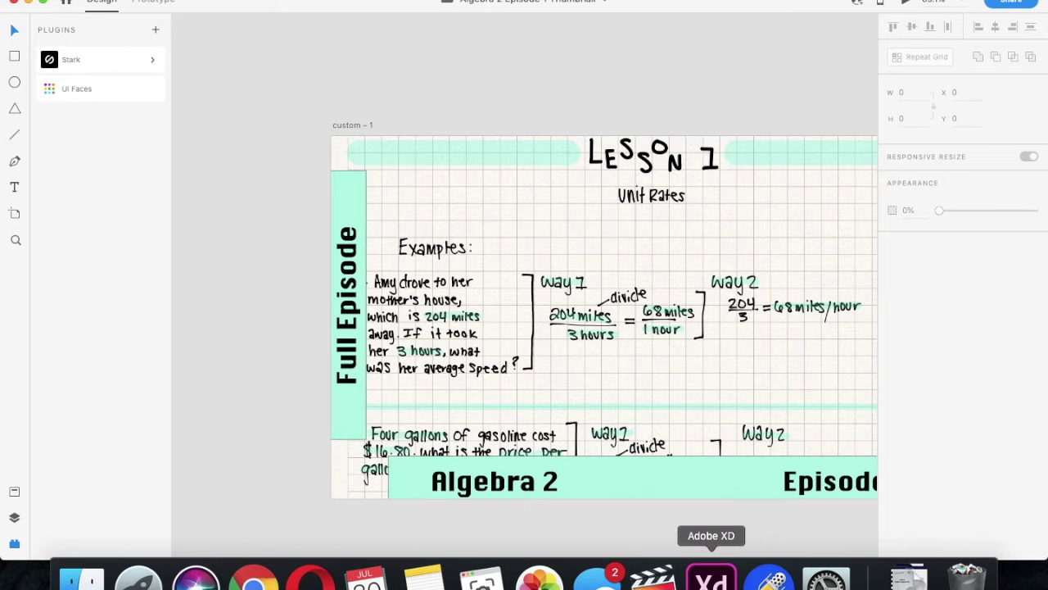
scroll(666, 423, right, 5)
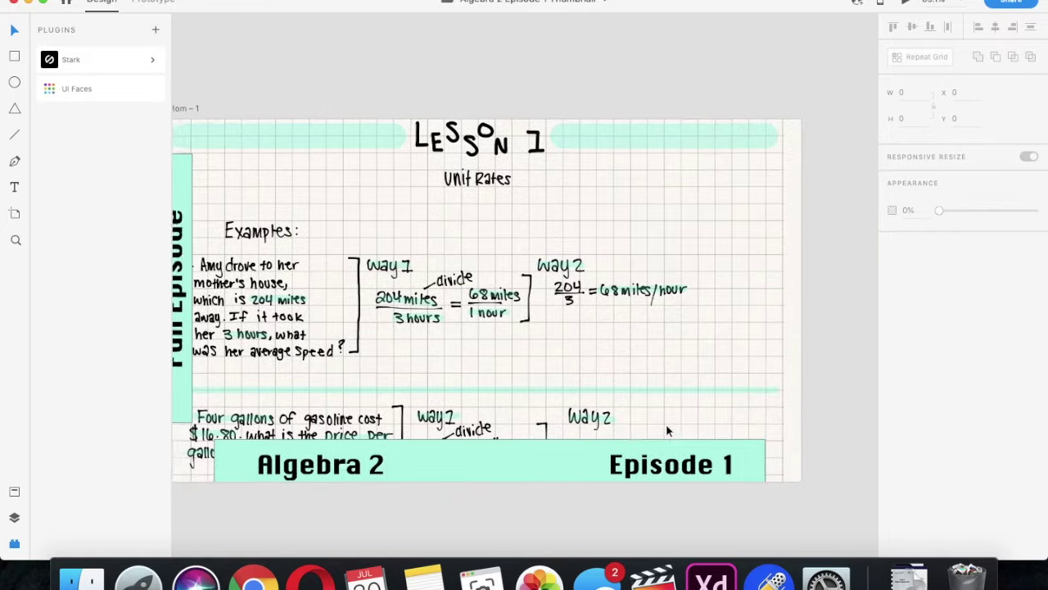
scroll(667, 432, down, 5)
scroll(668, 432, down, 3)
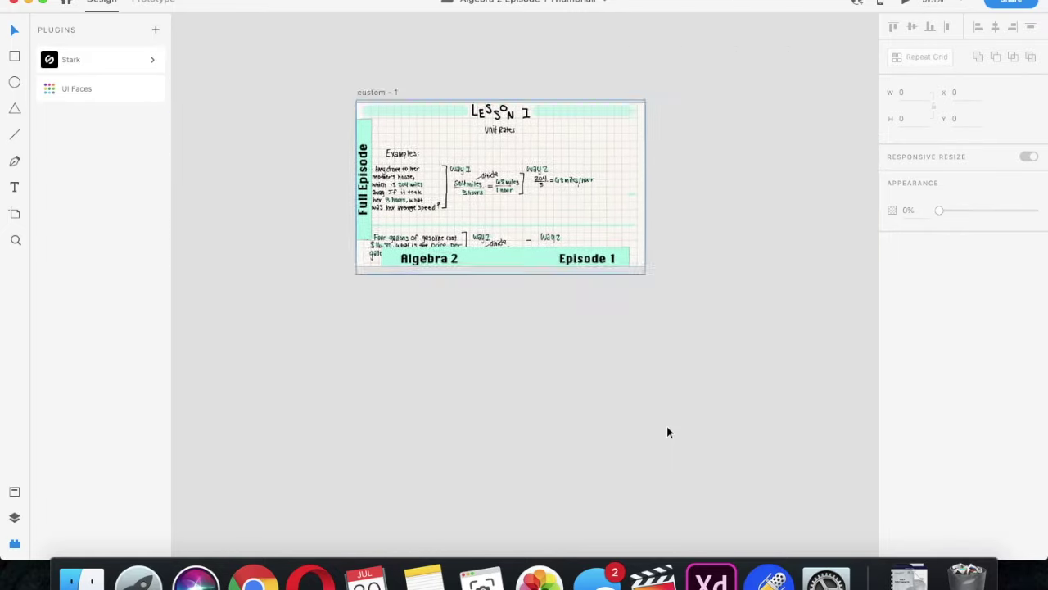
scroll(529, 369, up, 5)
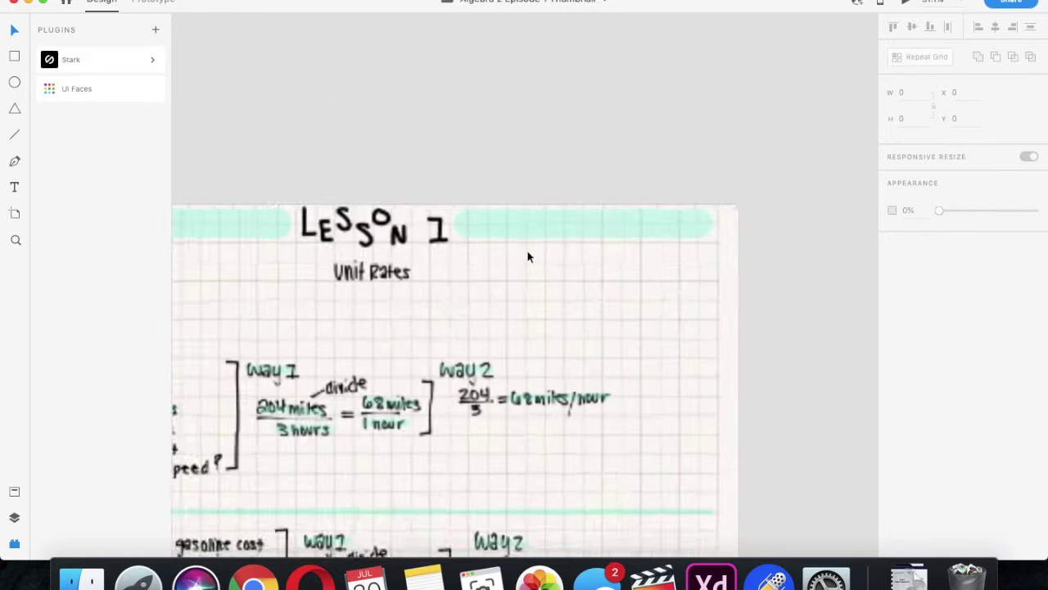
scroll(527, 246, up, 8)
scroll(527, 246, left, 3)
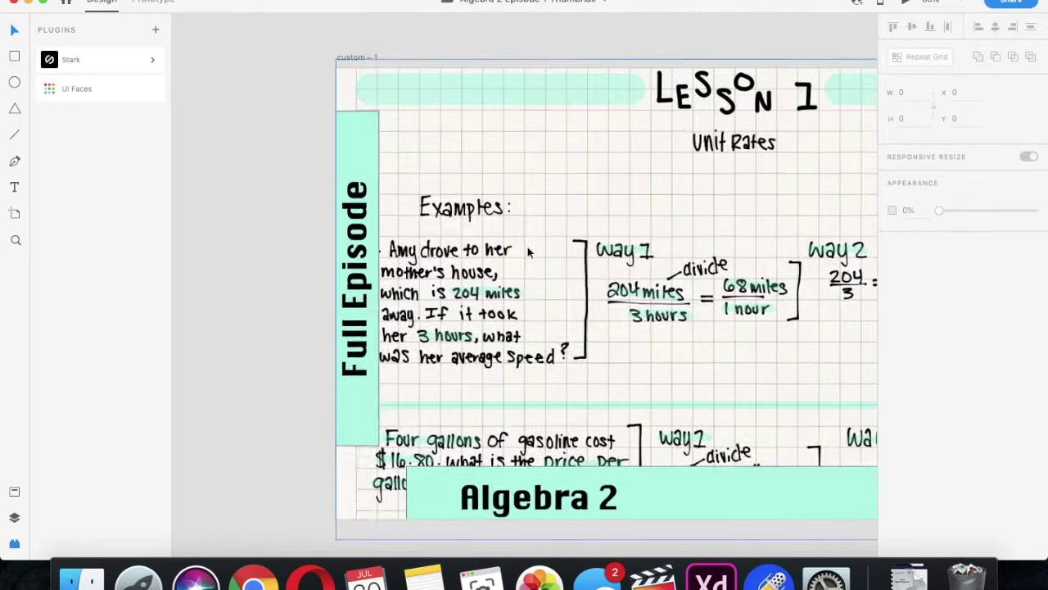
scroll(527, 247, down, 5)
scroll(527, 245, left, 2)
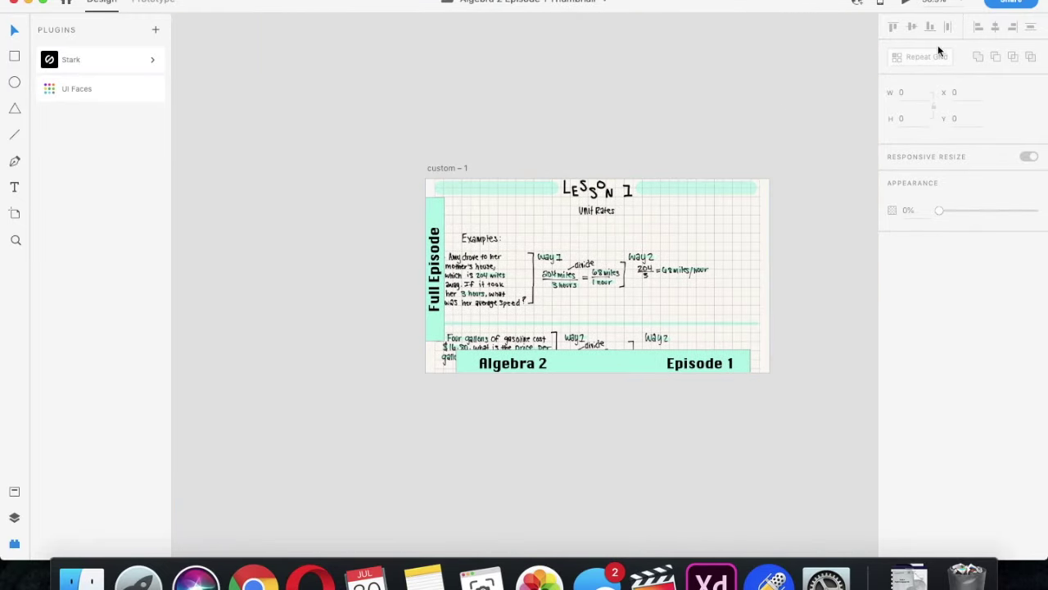
Try the 400% zoom preset, examine the thumbnail's handwriting down to individual pixels, and return to a view of the whole artboard
click(963, 6)
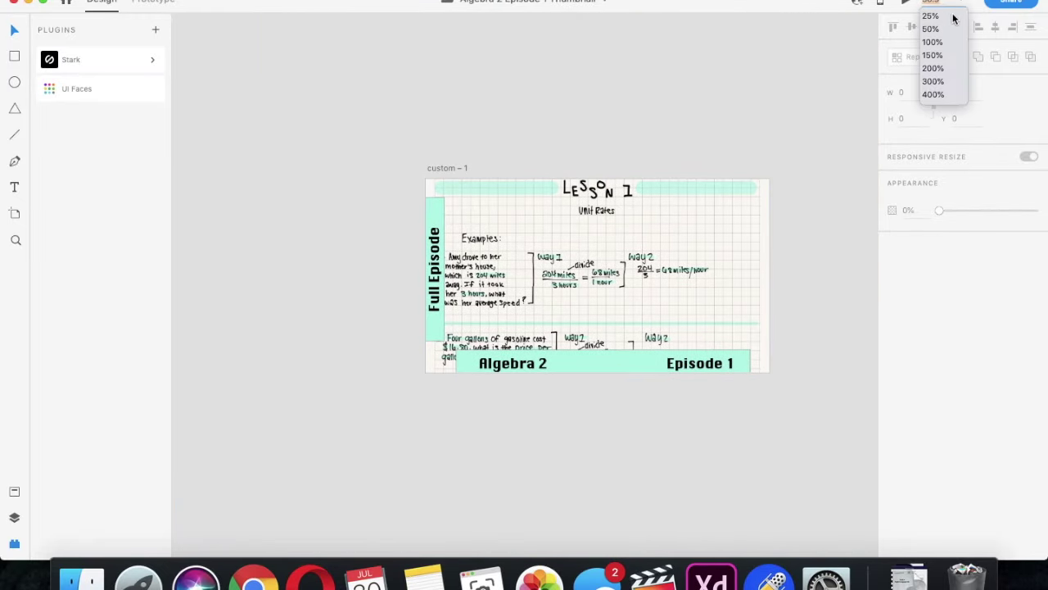
click(936, 96)
scroll(693, 414, down, 5)
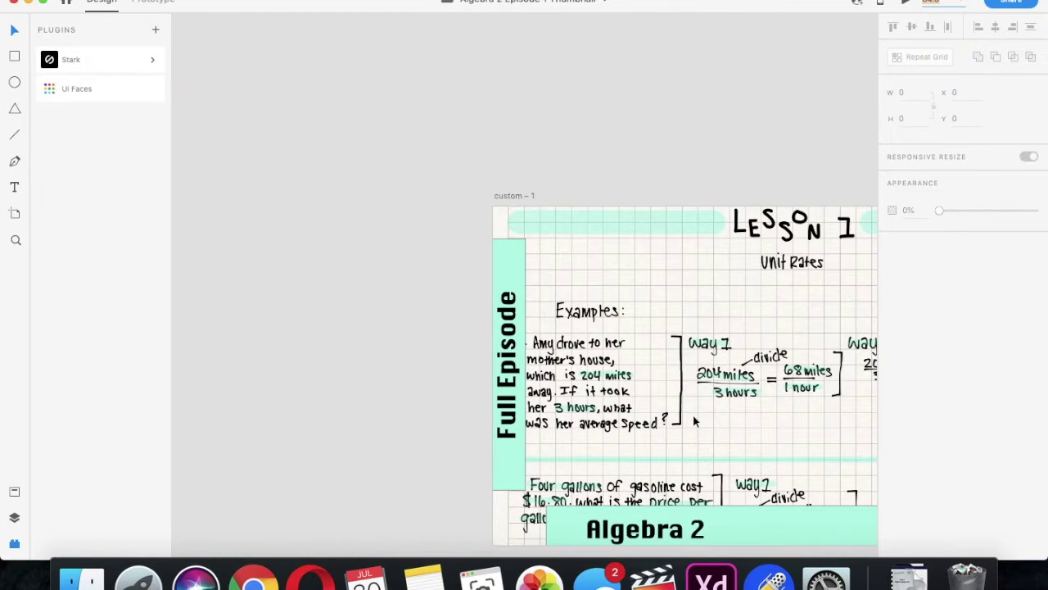
scroll(646, 369, up, 6)
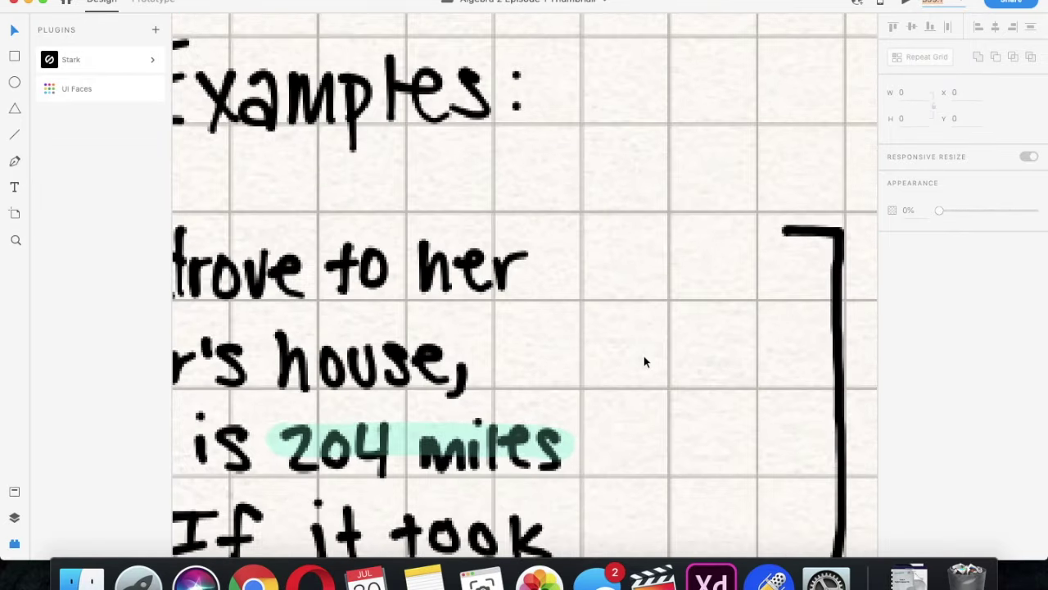
scroll(521, 316, up, 8)
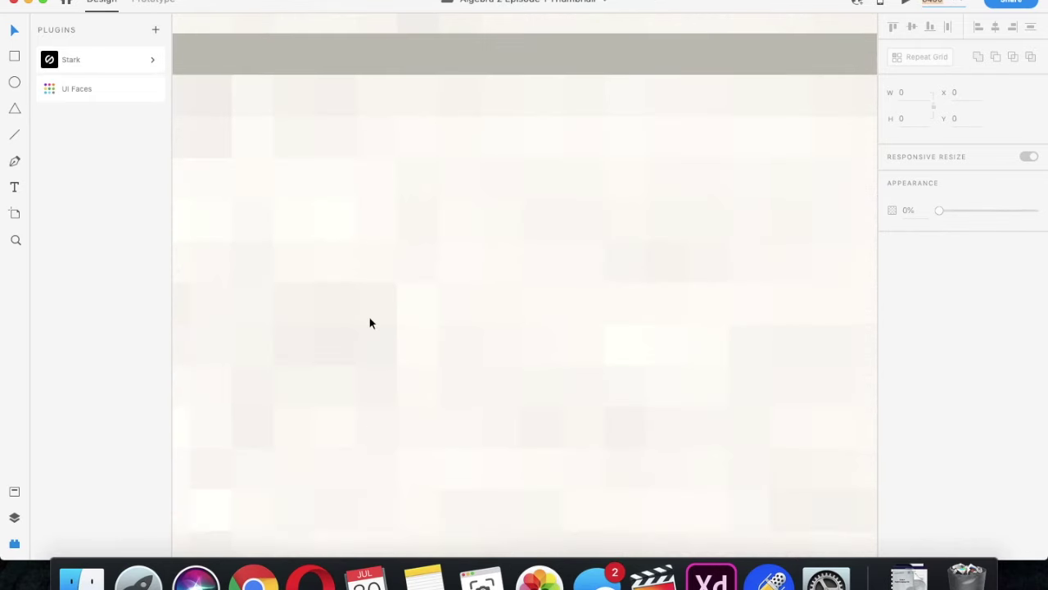
scroll(369, 320, up, 10)
scroll(642, 438, down, 15)
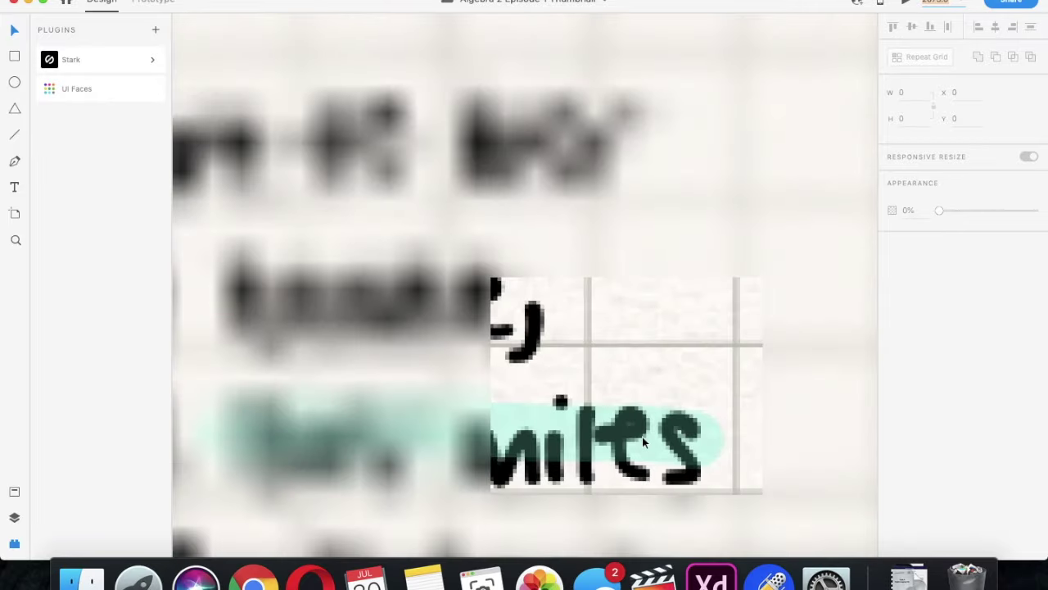
scroll(638, 437, down, 5)
scroll(638, 436, right, 3)
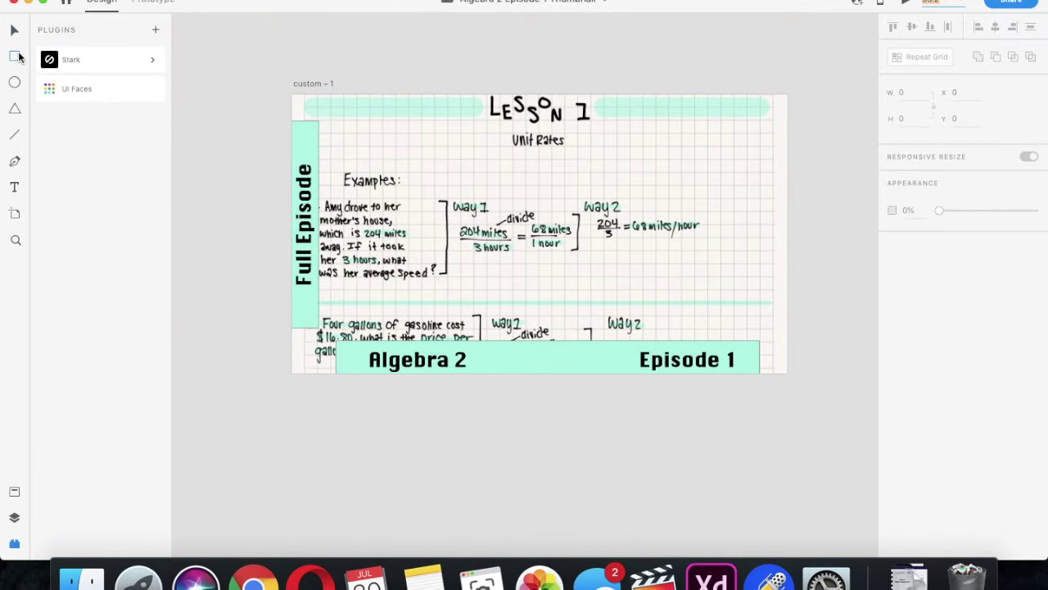
Create a new document from the home screen with the Web 1920 preset of 1920 × 1080 px
click(68, 1)
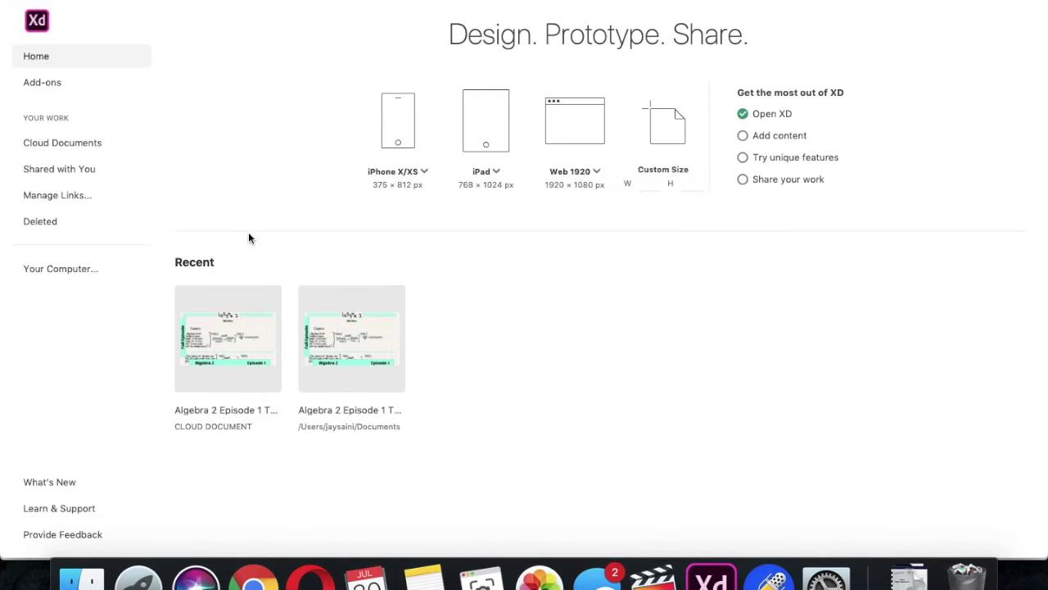
click(597, 172)
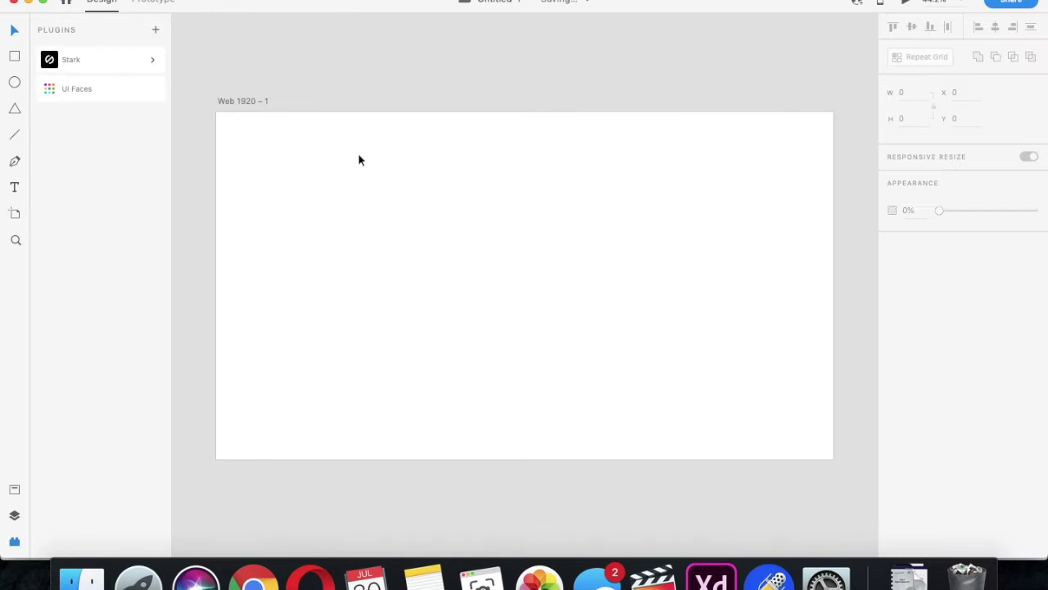
Look over the blank Web 1920 artboard from different distances, ending with it filling most of the canvas
scroll(423, 323, down, 3)
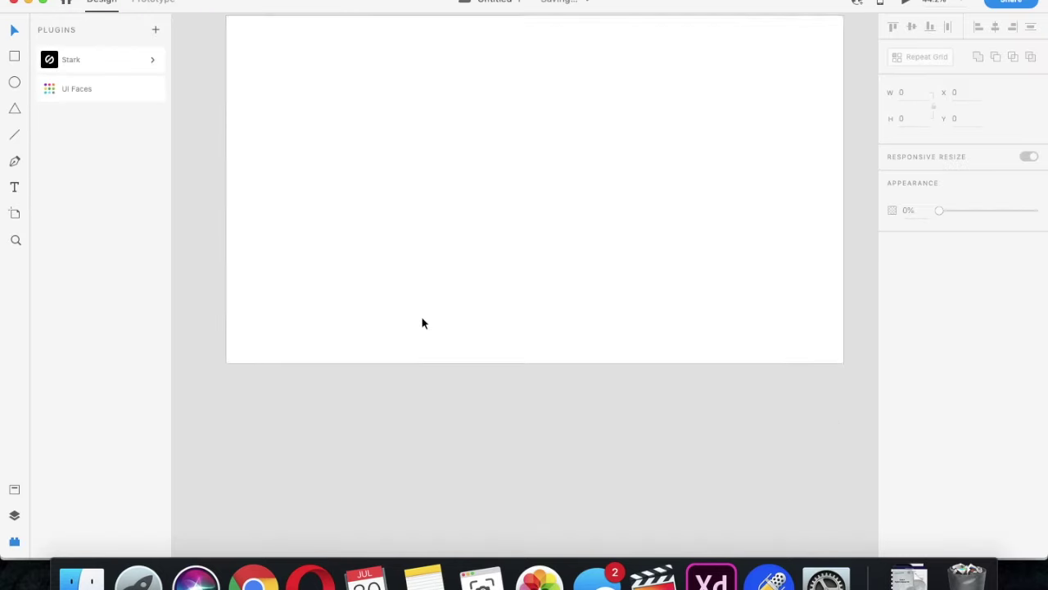
scroll(421, 322, up, 3)
scroll(423, 321, down, 5)
scroll(423, 320, up, 5)
scroll(500, 293, down, 8)
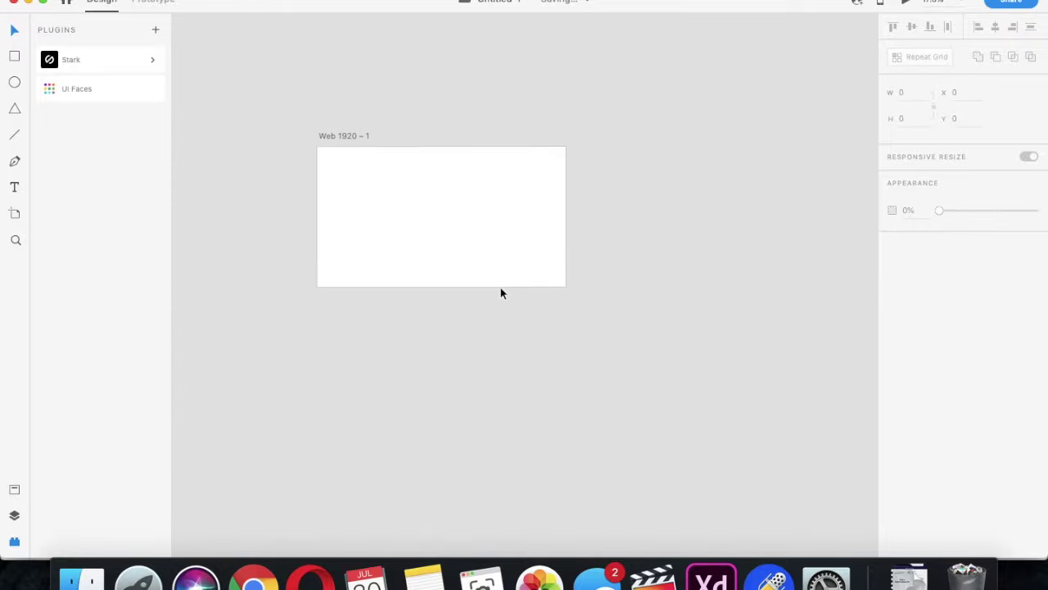
scroll(500, 292, up, 6)
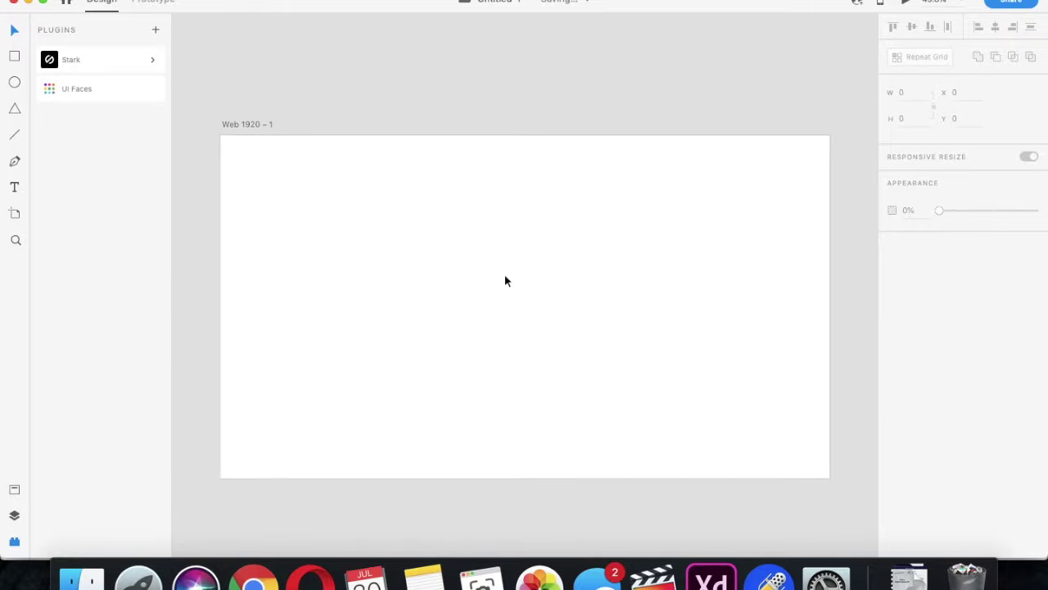
scroll(505, 281, down, 3)
scroll(505, 281, up, 4)
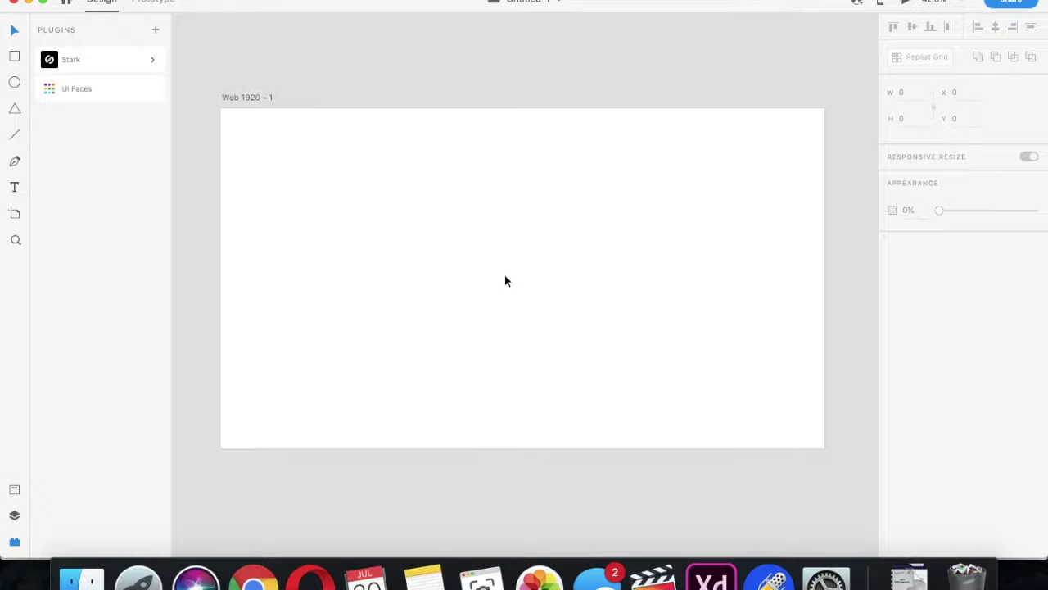
scroll(505, 281, up, 2)
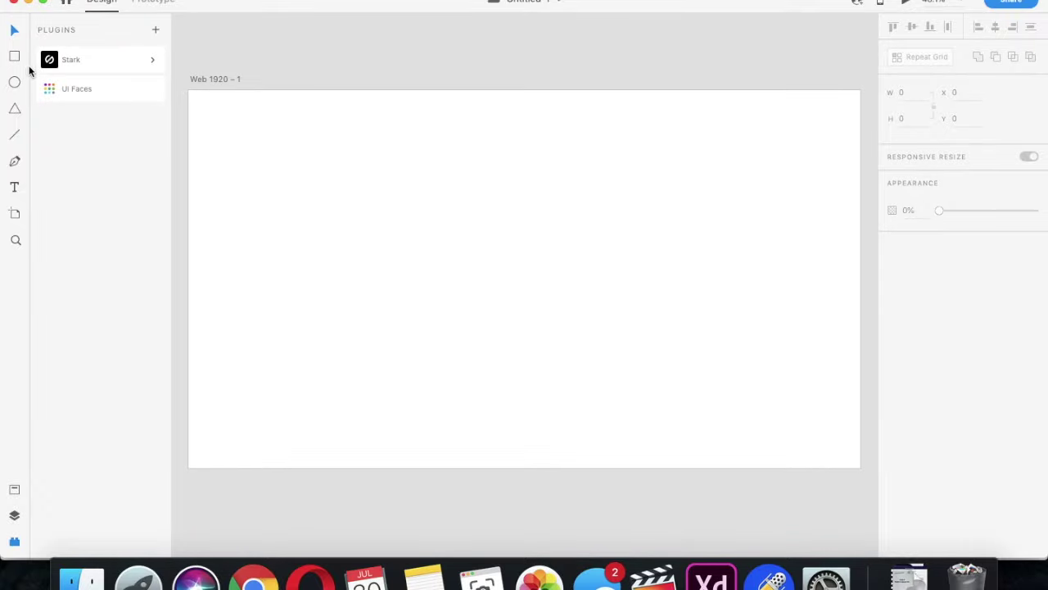
Draw a rectangle about 1325 × 730 near the artboard's upper-left corner and fill it with bright green
mouse_move(221, 122)
mouse_down()
mouse_move(583, 296)
mouse_move(685, 377)
mouse_up()
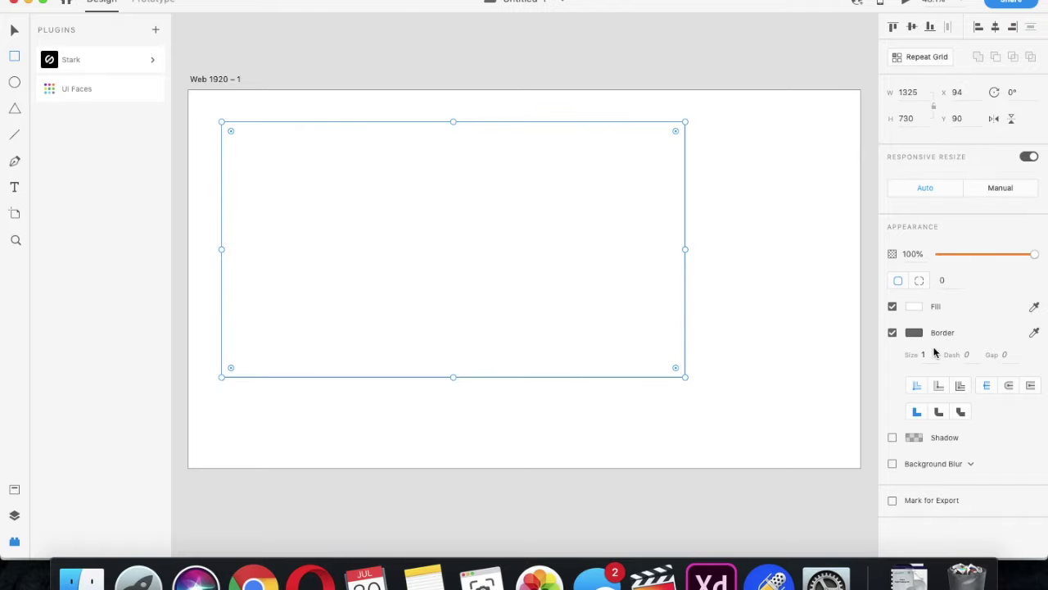
click(916, 307)
drag(838, 303, 869, 308)
click(653, 387)
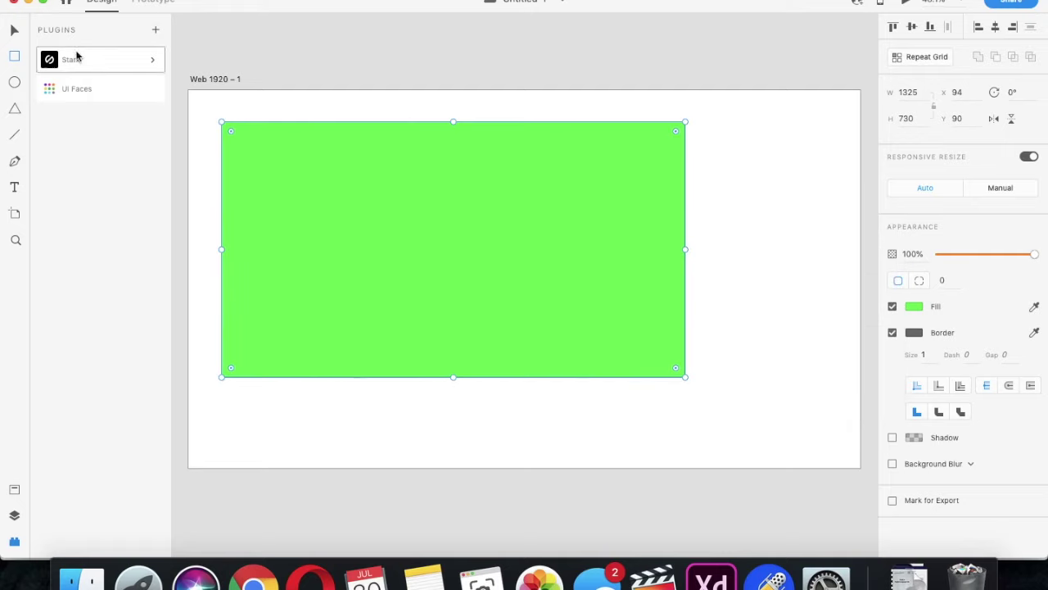
right_click(298, 233)
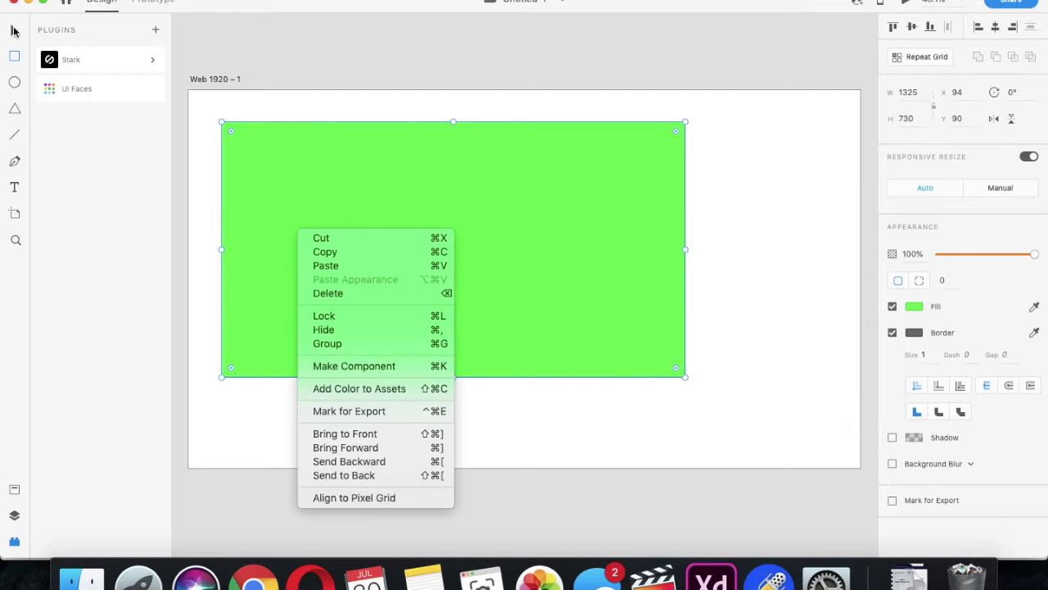
click(284, 199)
right_click(277, 190)
click(266, 179)
drag(266, 179, 251, 156)
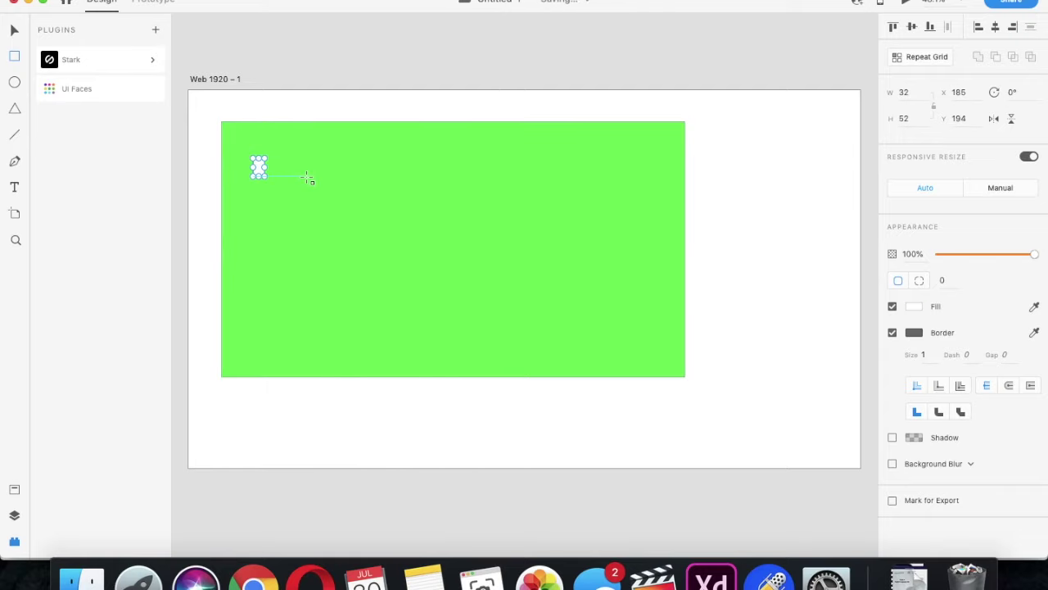
key(BackSpace)
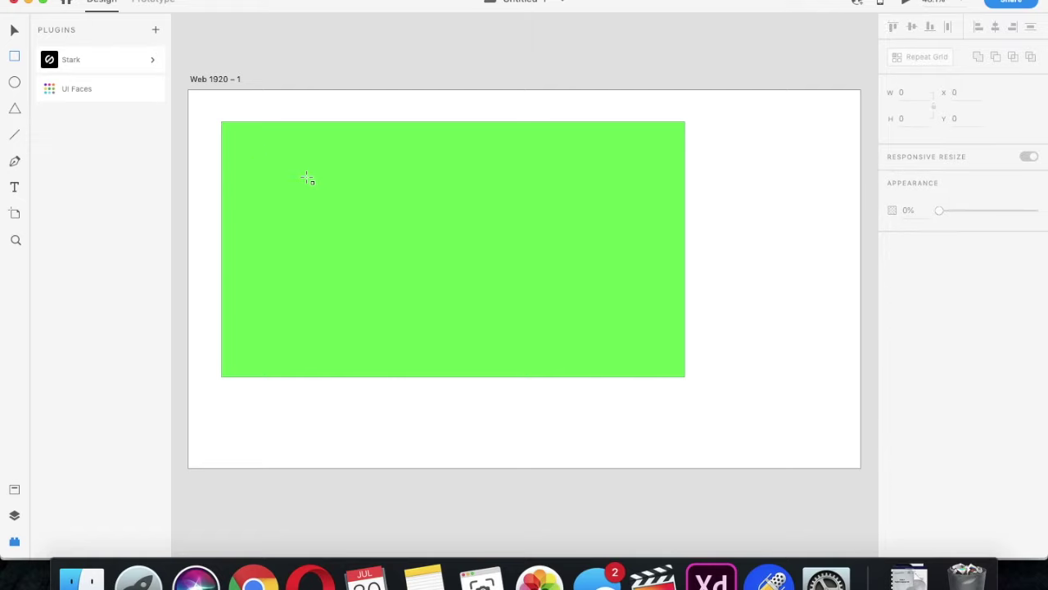
Move the green rectangle to the artboard's upper-left corner and enlarge it to 1920 × 1080 so it covers the whole artboard
click(14, 34)
drag(444, 315, 421, 299)
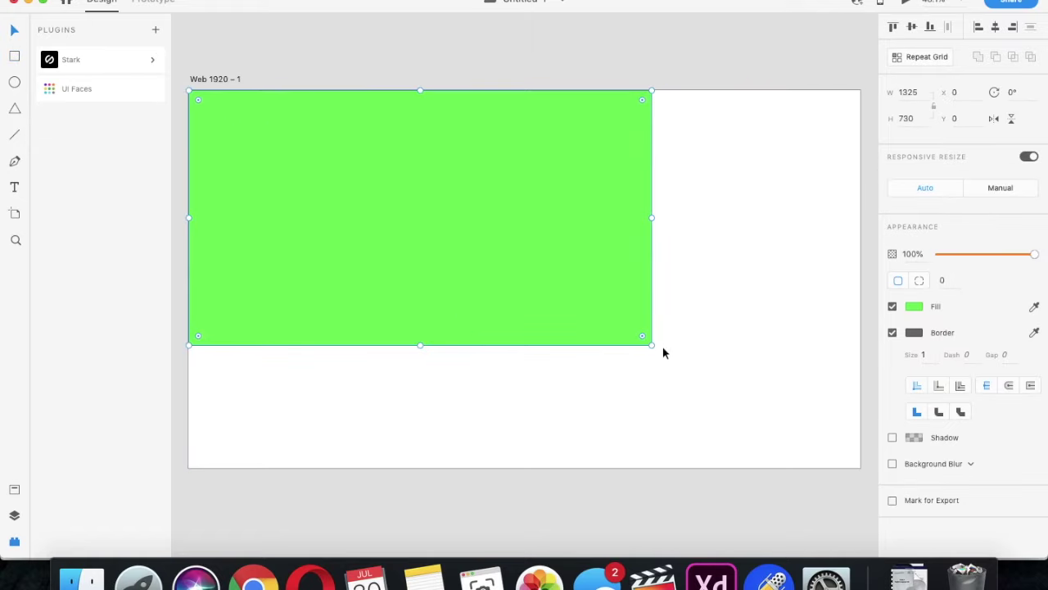
drag(651, 346, 819, 471)
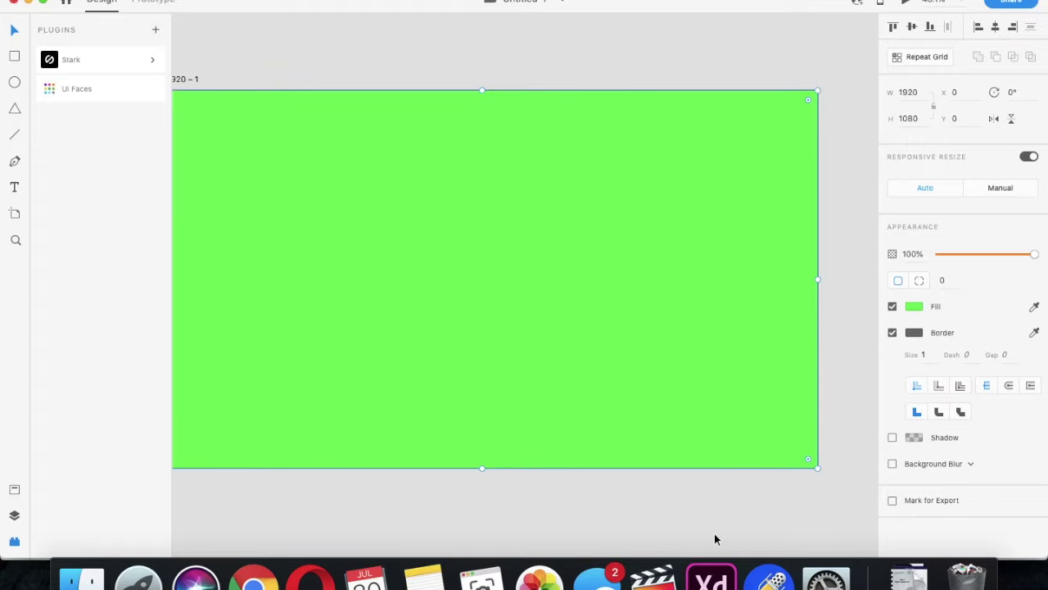
key(super+0)
scroll(655, 295, up, 1)
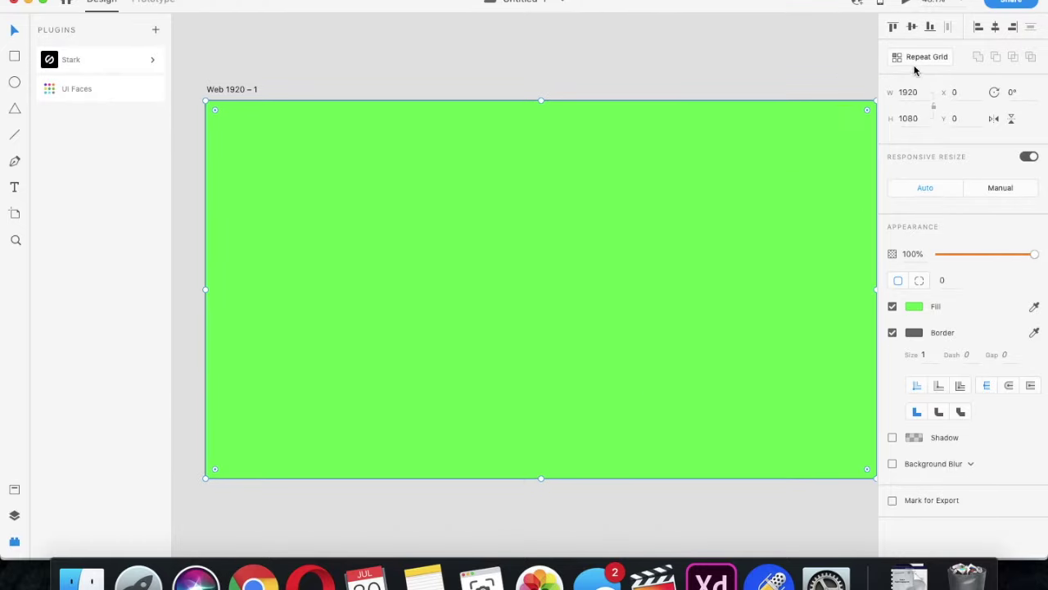
Try turning the green rectangle into a repeat grid, and ungroup the grid again
click(917, 57)
scroll(726, 277, down, 2)
scroll(727, 277, right, 2)
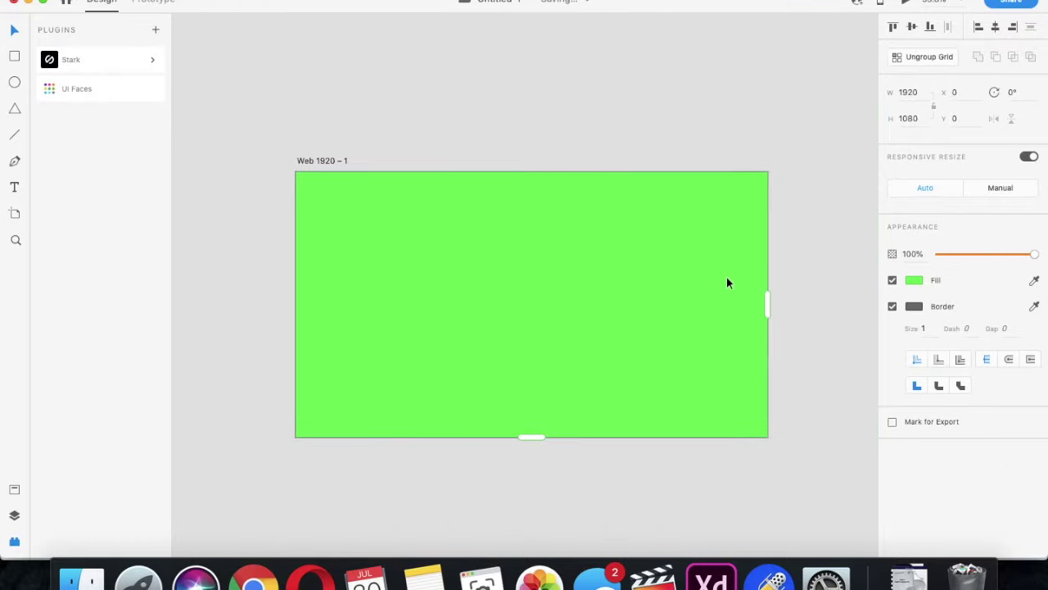
click(912, 58)
scroll(798, 308, up, 2)
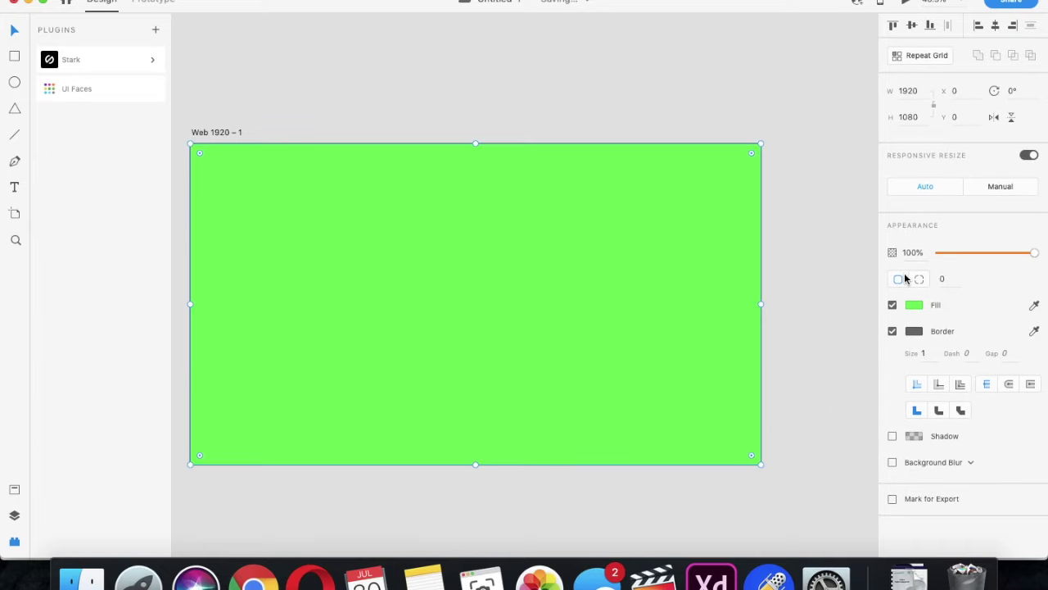
Give the green rectangle a shadow with a Y offset of 7, and shrink it to about 1633 × 883, centred on the artboard
click(892, 437)
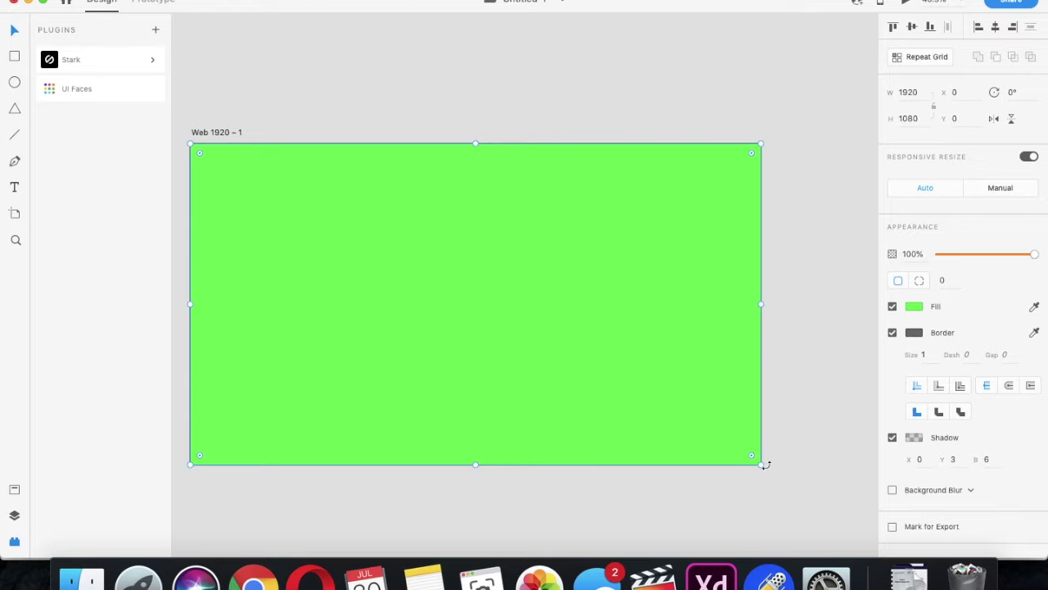
drag(760, 465, 674, 404)
drag(508, 301, 538, 329)
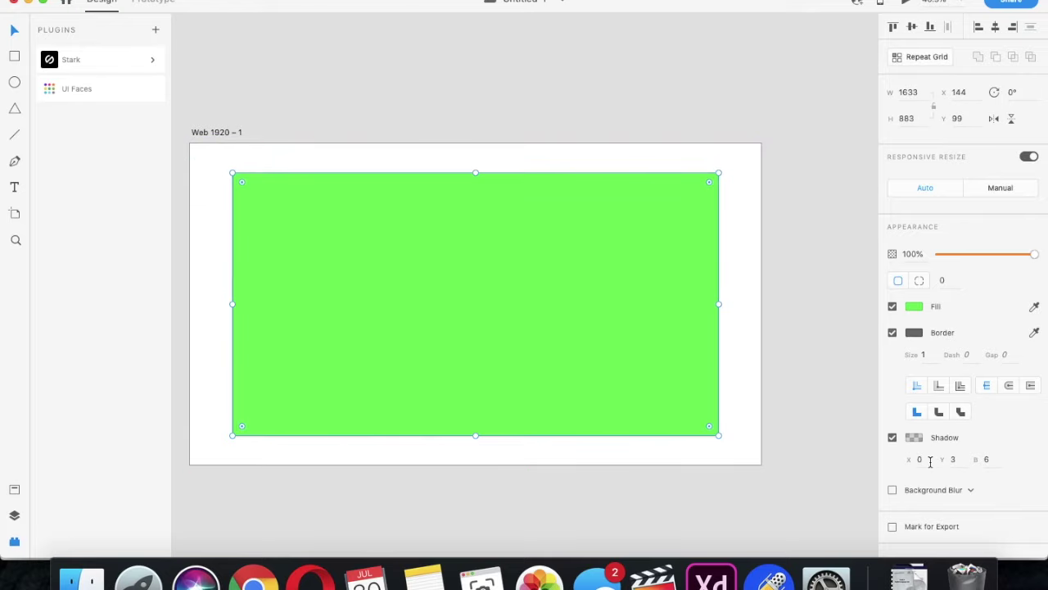
key(Return)
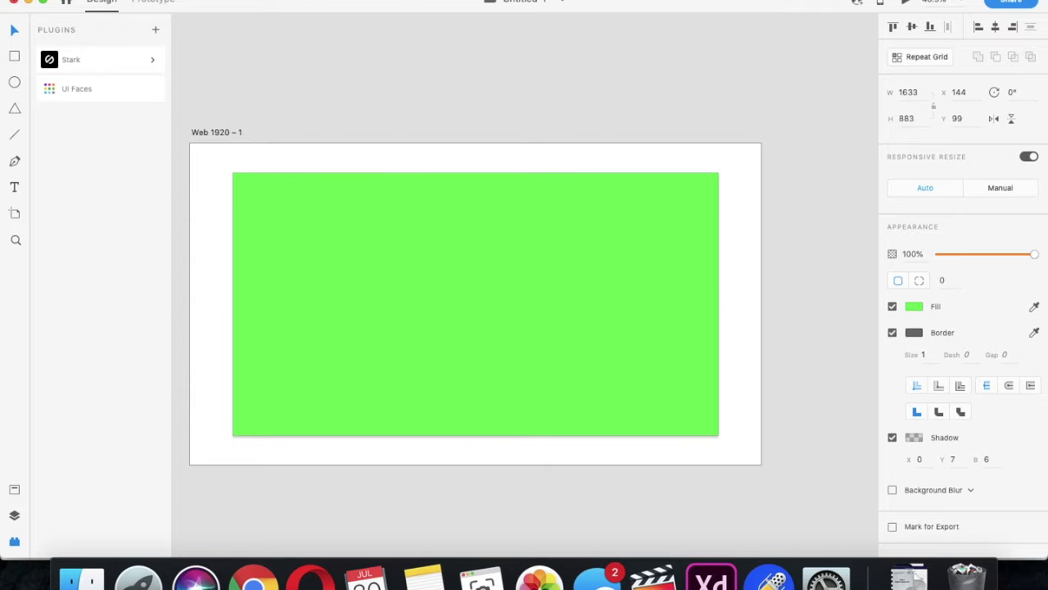
Set the green rectangle's shadow blur to 8, and activate the Artboard tool
key(Return)
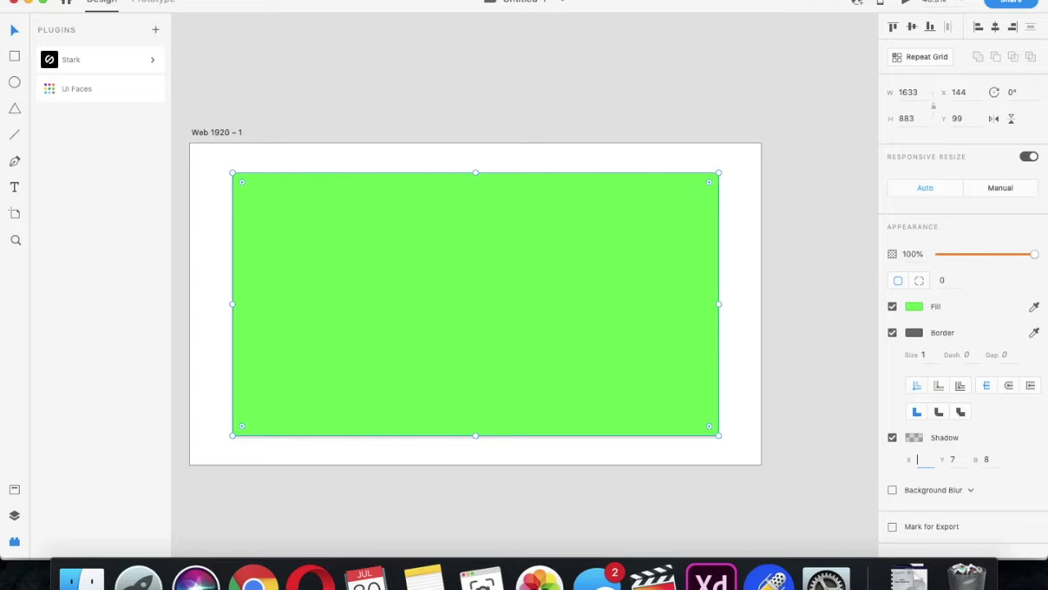
mouse_move(370, 322)
mouse_down()
mouse_move(349, 311)
mouse_move(368, 310)
mouse_up()
click(13, 216)
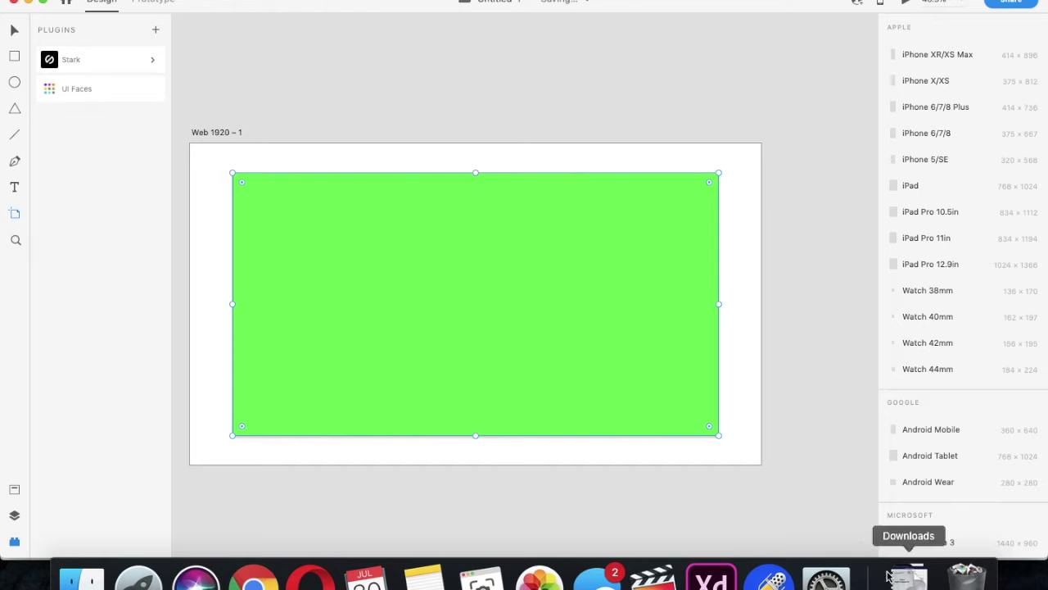
Switch to Opera and search the web for "tastic talks" in a new tab, showing the image results
click(311, 579)
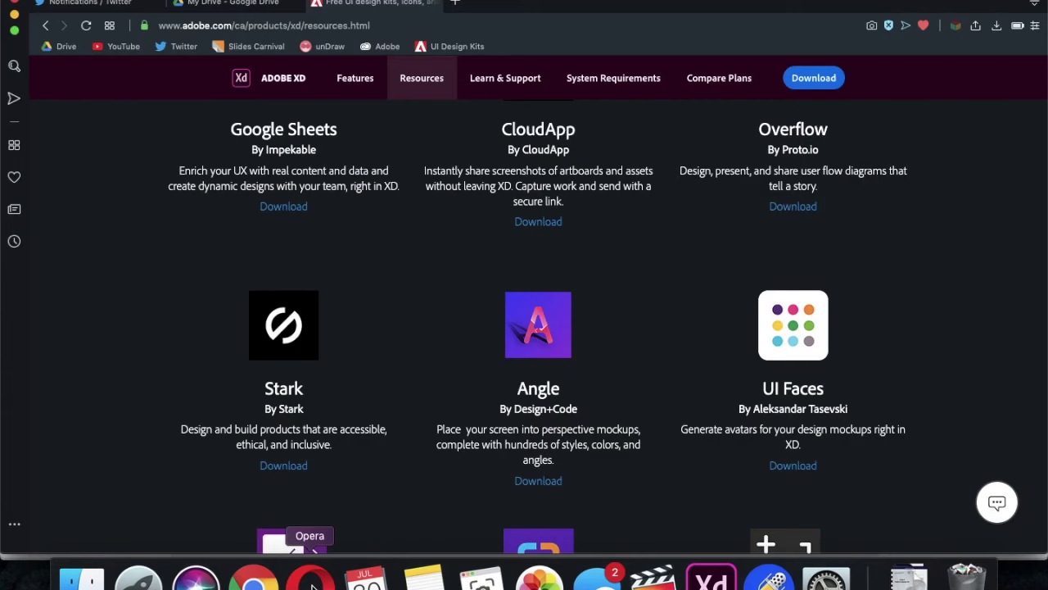
click(456, 4)
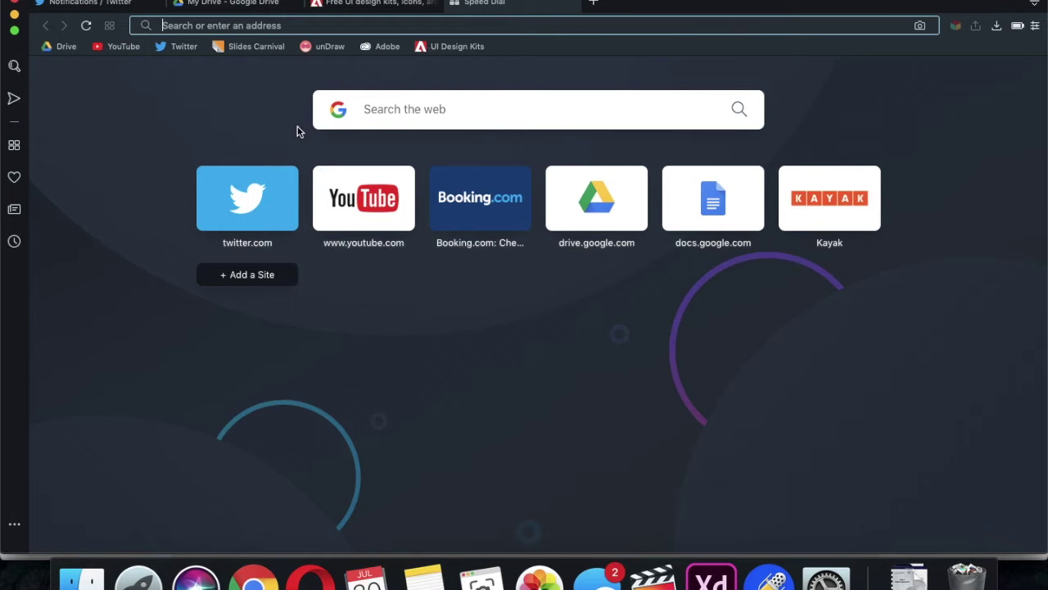
text(tastic talk)
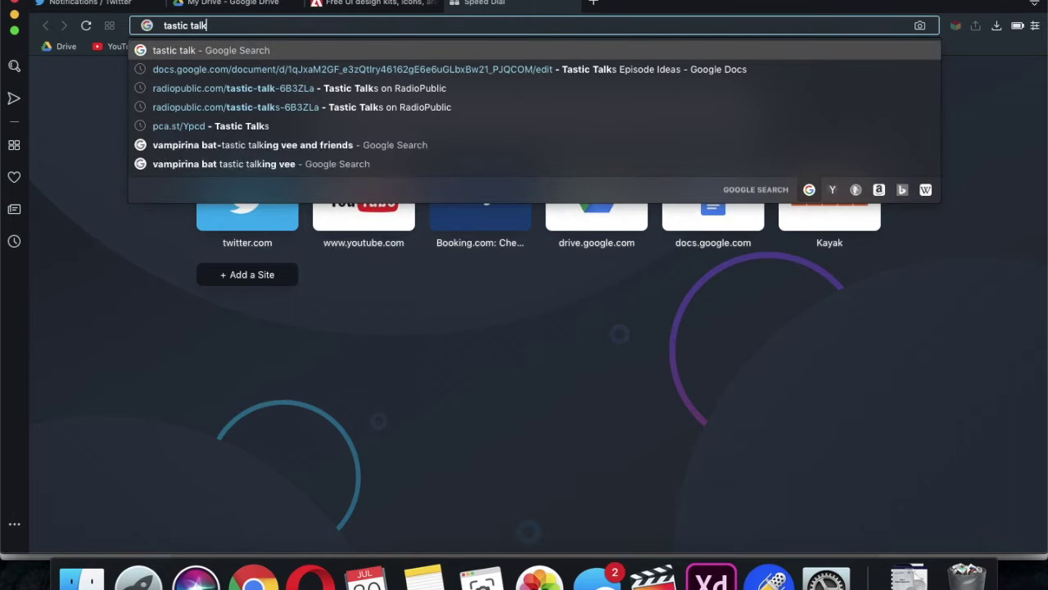
text(s)
key(Return)
click(271, 133)
Find the School Tastic "Tastic Talks" logo among the image results and save it to the Downloads folder
scroll(451, 148, up, 5)
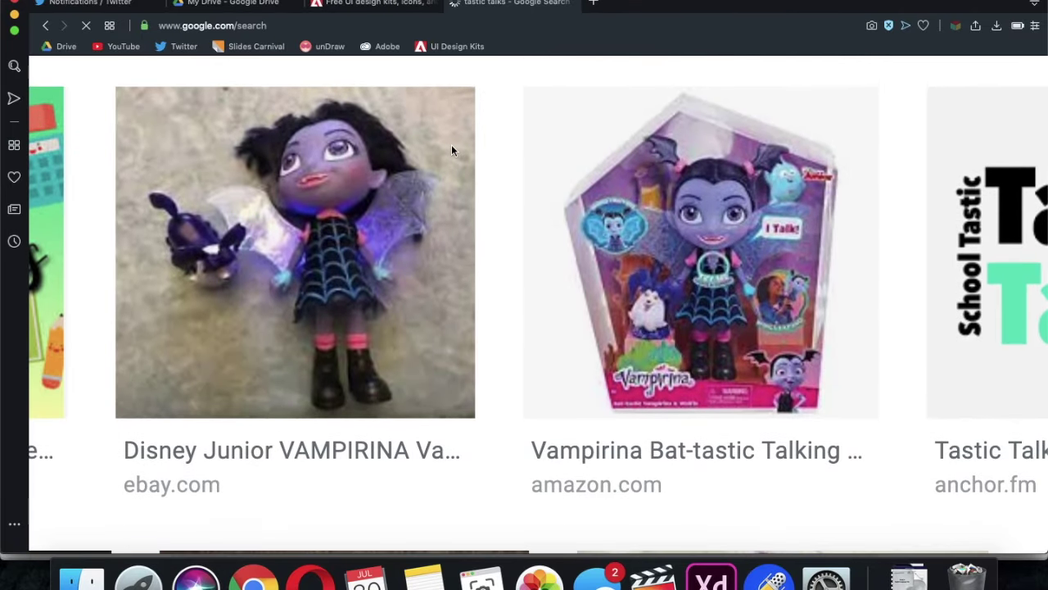
scroll(451, 147, left, 10)
scroll(452, 149, down, 5)
scroll(451, 150, up, 5)
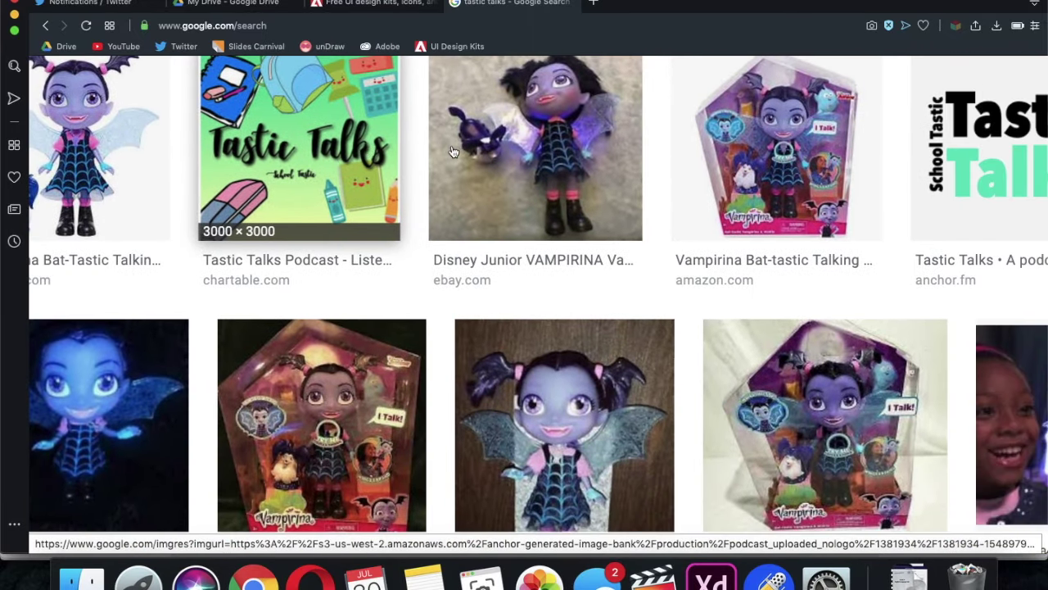
scroll(453, 151, right, 5)
right_click(645, 157)
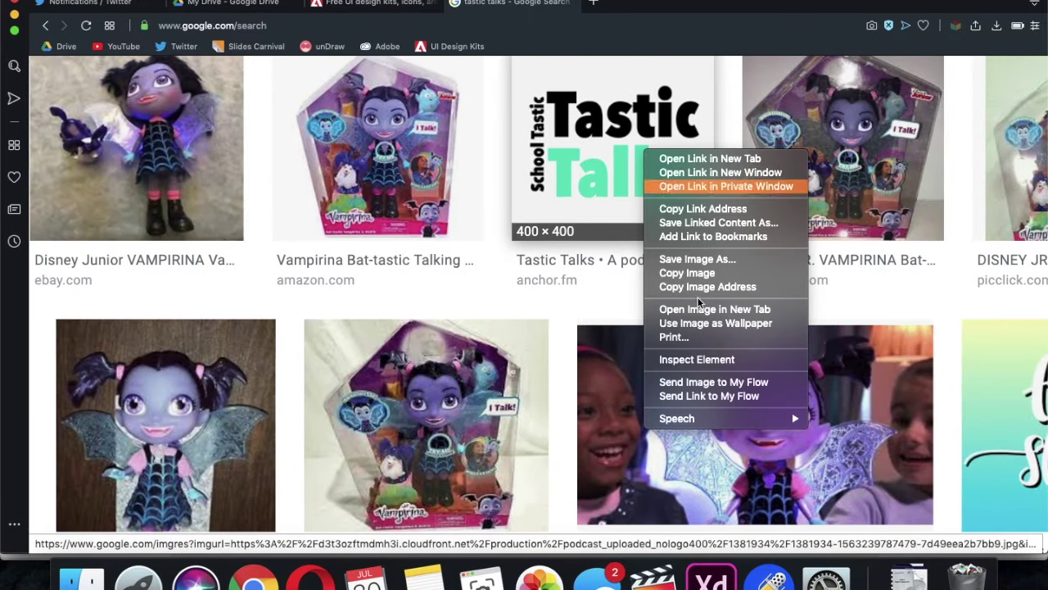
click(679, 257)
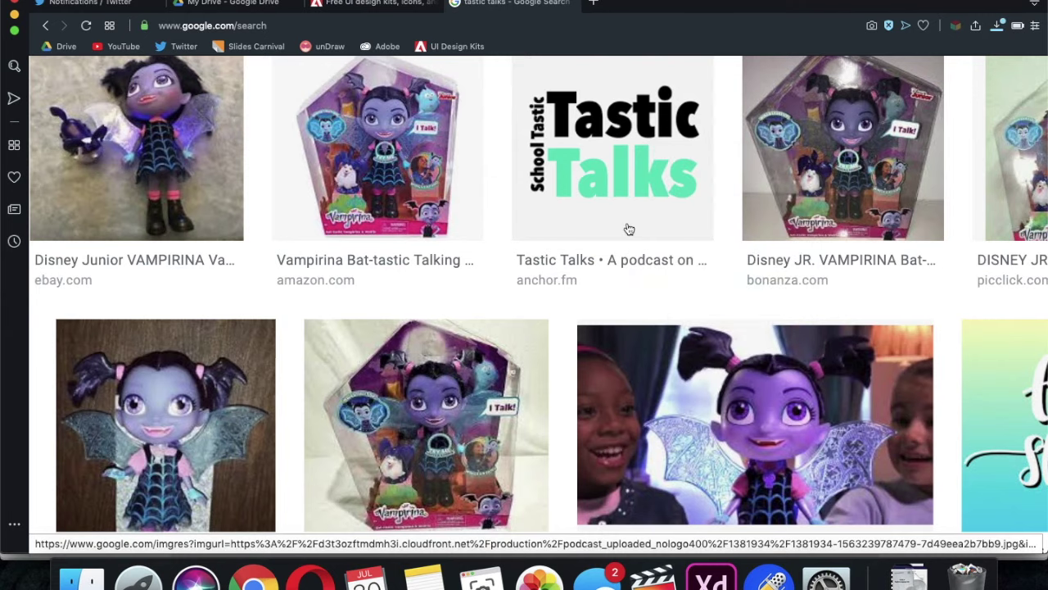
click(609, 197)
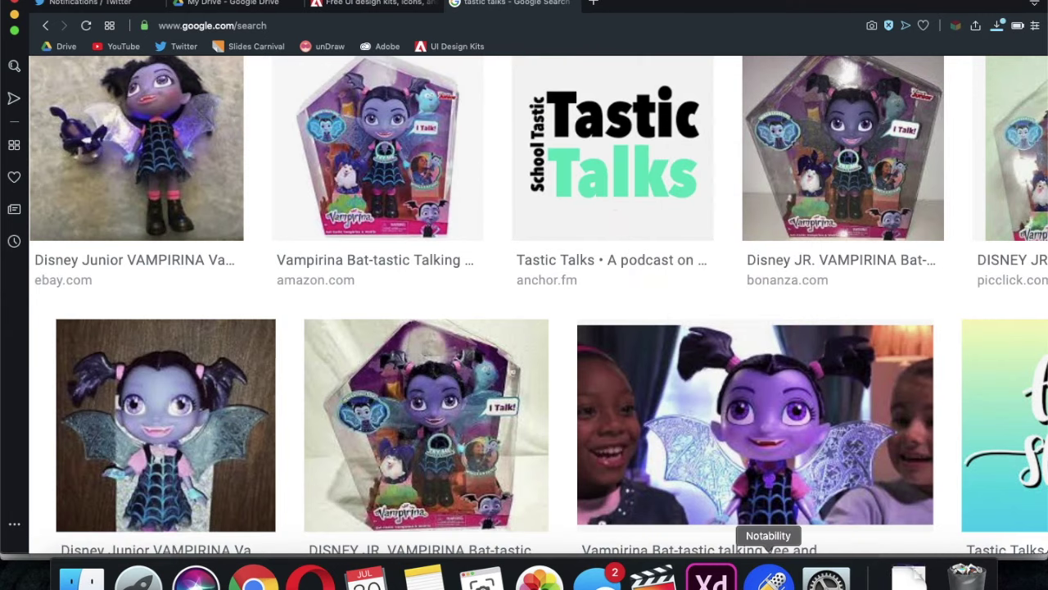
Switch to Adobe XD, fill the green rectangle with download.png, and draw a tiny artboard about 46 × 21 over it
click(710, 580)
click(909, 578)
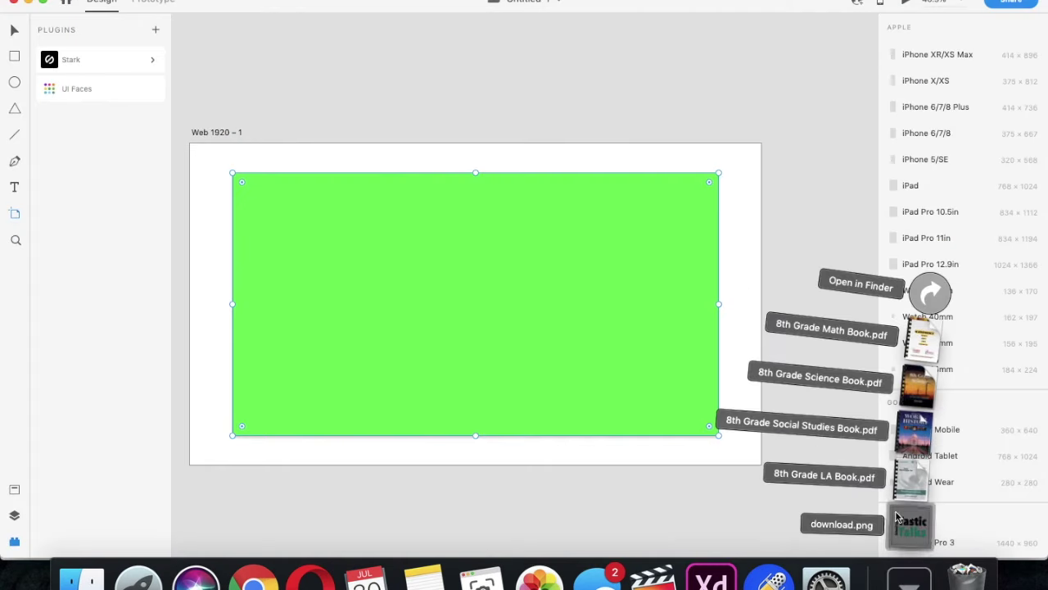
drag(905, 517, 446, 330)
drag(509, 303, 514, 307)
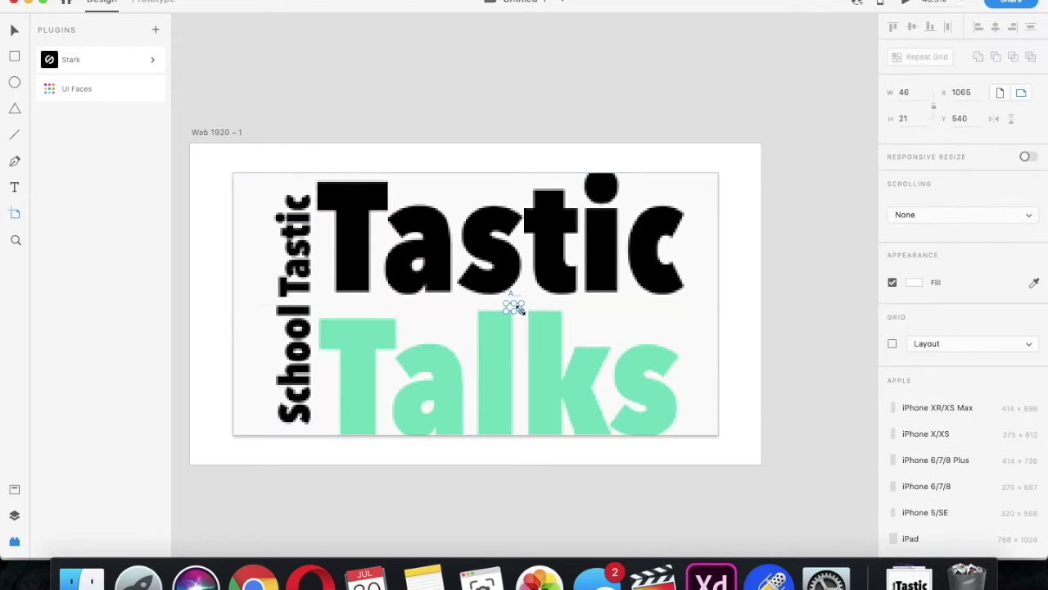
Delete the rectangle filled with the logo image from the Web 1920 artboard
click(14, 29)
click(388, 234)
key(Delete)
Place download.png from the Downloads folder on the artboard's left half, at about 719 × 719
click(909, 578)
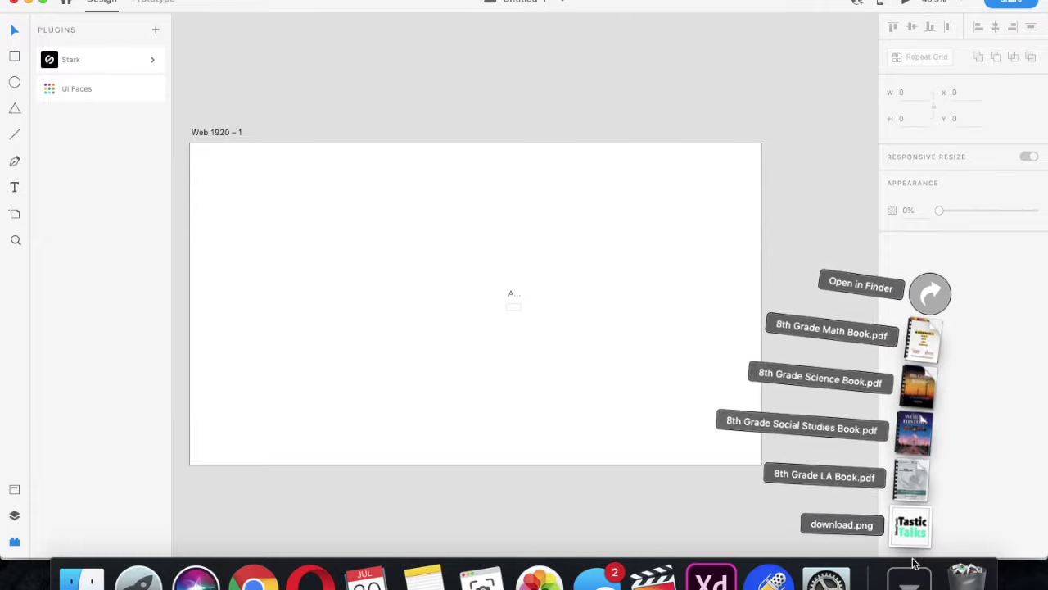
drag(907, 519, 241, 152)
drag(414, 265, 314, 308)
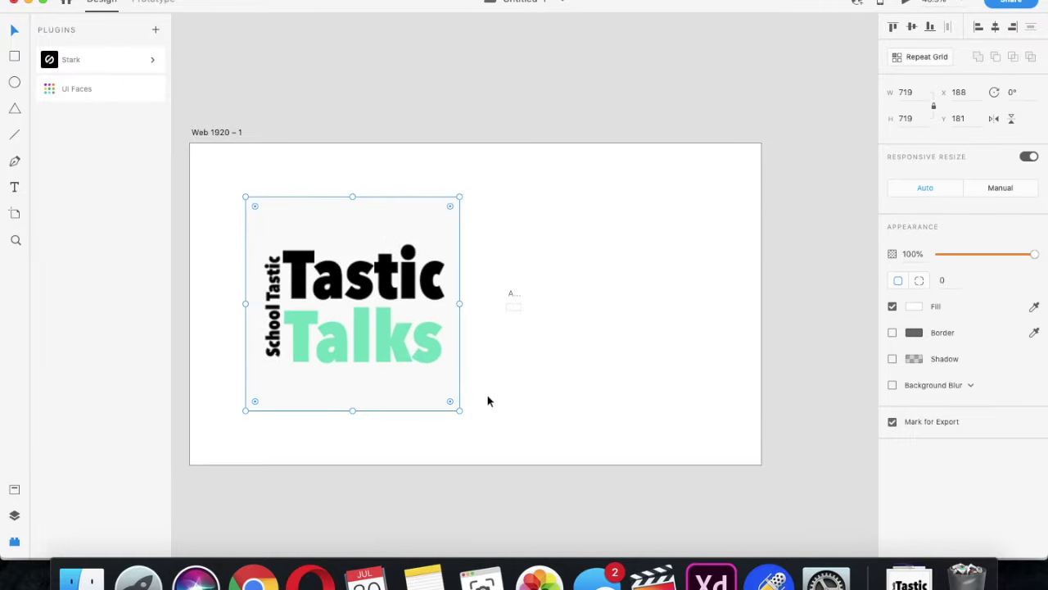
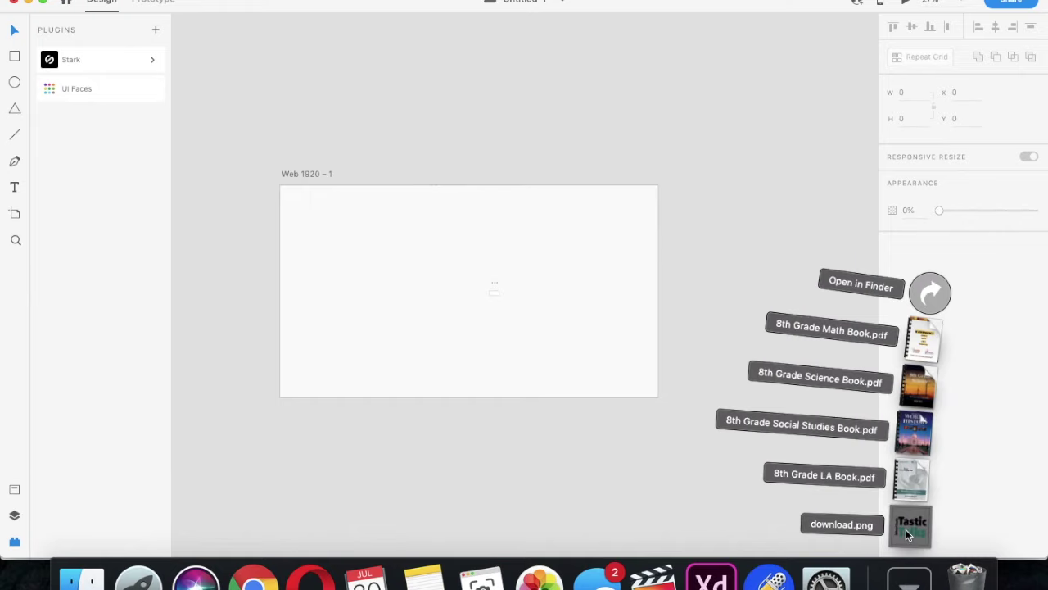
Try placing download.png from the Downloads folder on the artboard
drag(909, 526, 515, 392)
drag(528, 238, 543, 233)
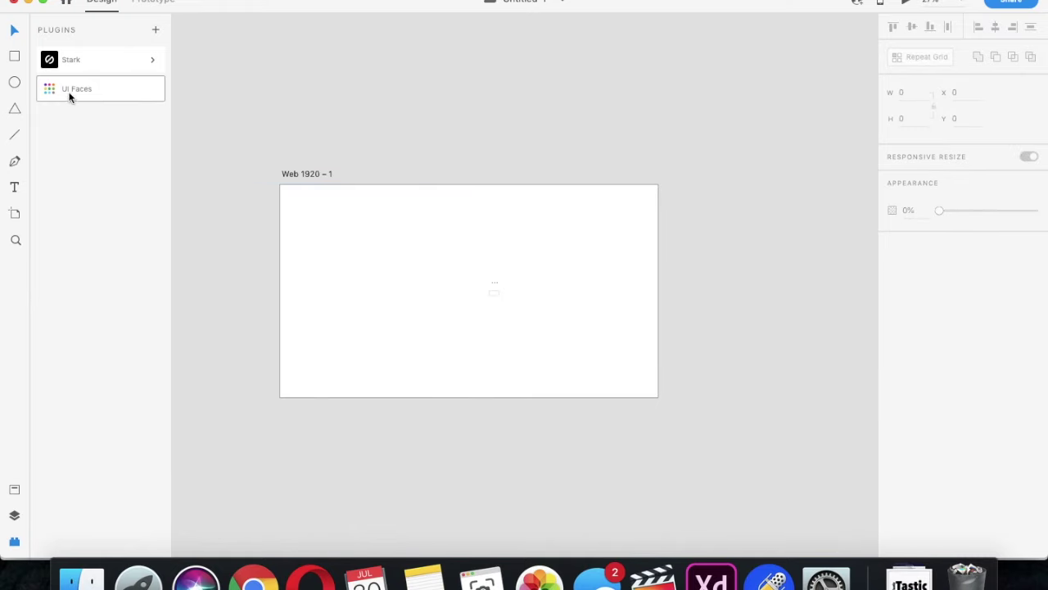
Draw a rectangle about 2133 × 1289 covering the whole artboard, and place download.png above the artboard
click(14, 56)
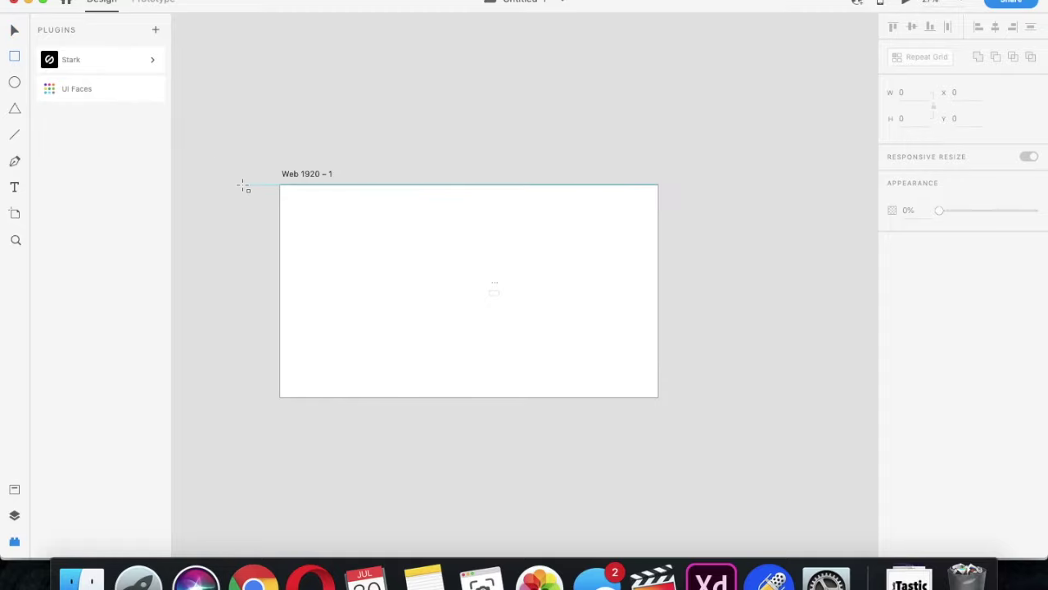
mouse_move(277, 181)
mouse_down()
mouse_move(616, 383)
mouse_move(816, 461)
mouse_move(696, 433)
mouse_up()
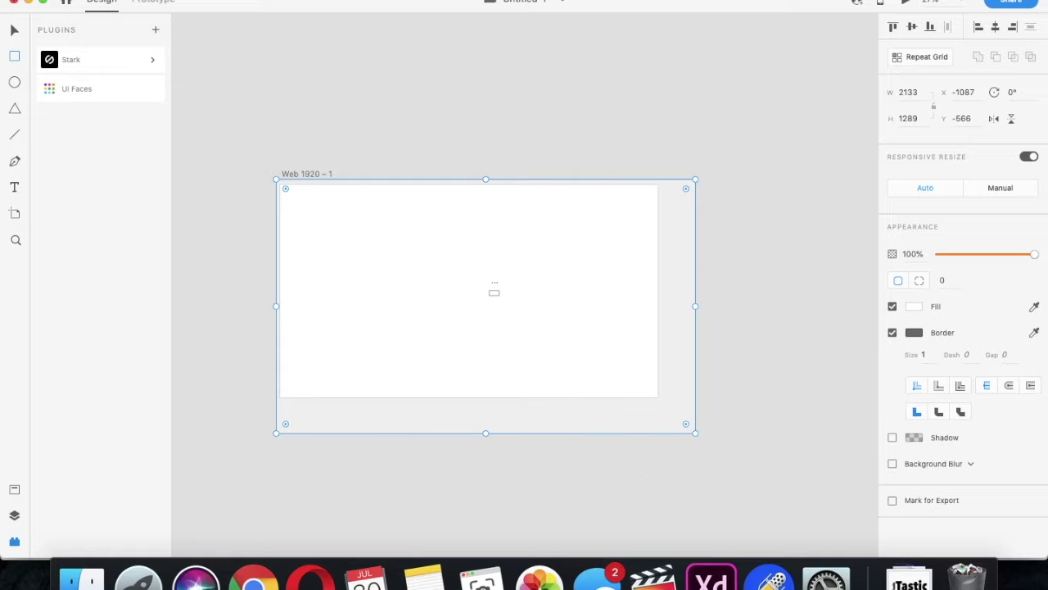
click(909, 577)
drag(911, 521, 624, 108)
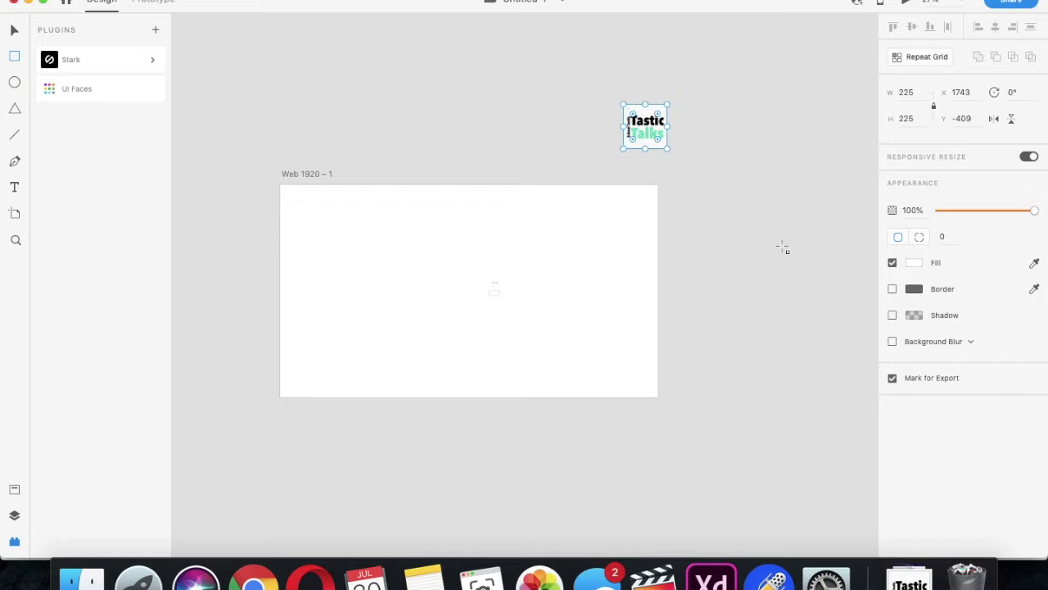
Try filling with the background colour sampled from the logo image, and delete the recoloured square above the artboard
click(1034, 263)
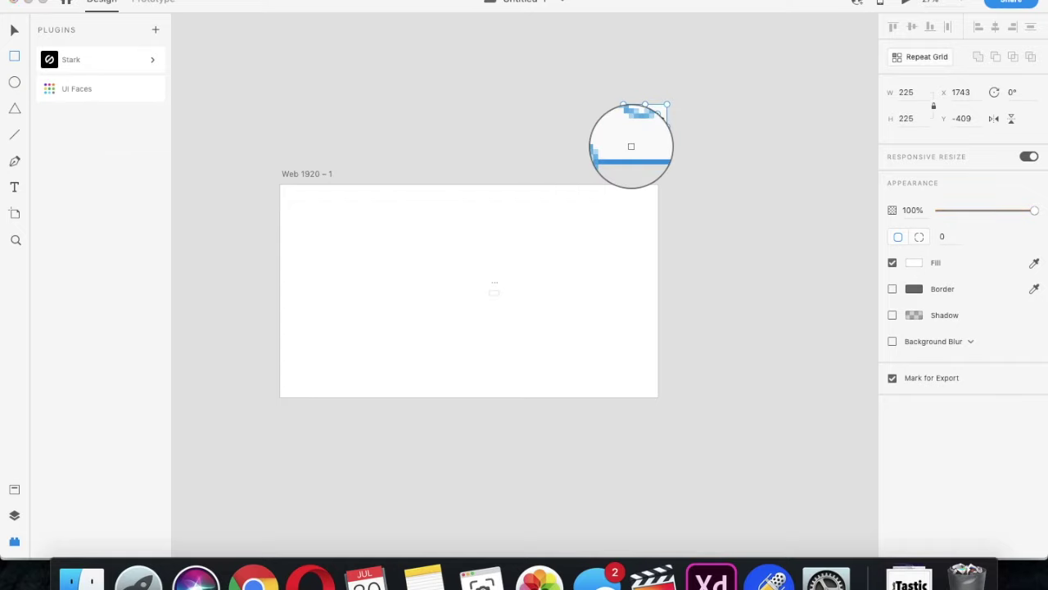
click(633, 147)
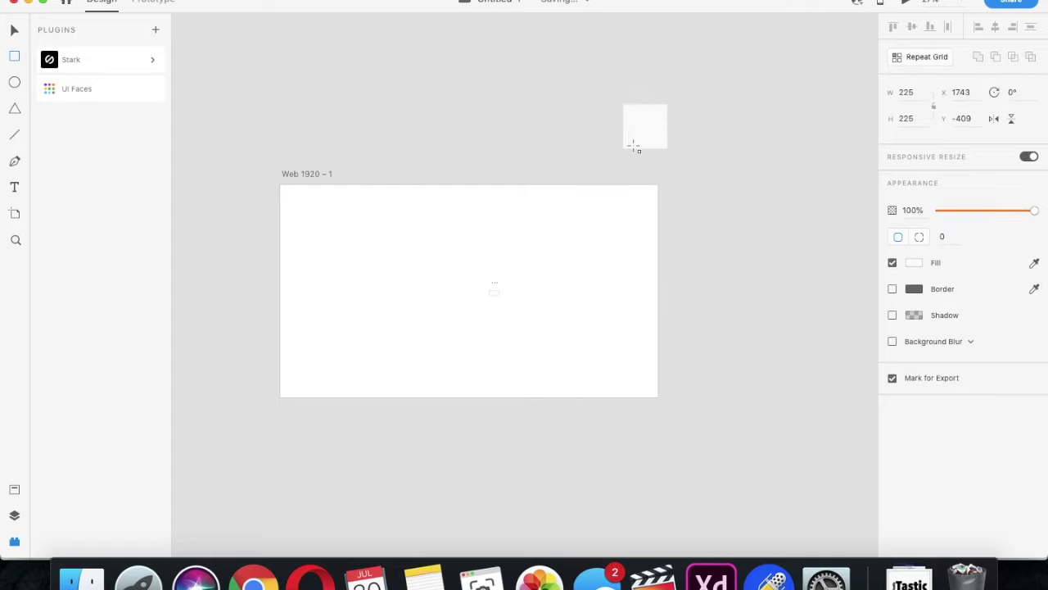
click(14, 31)
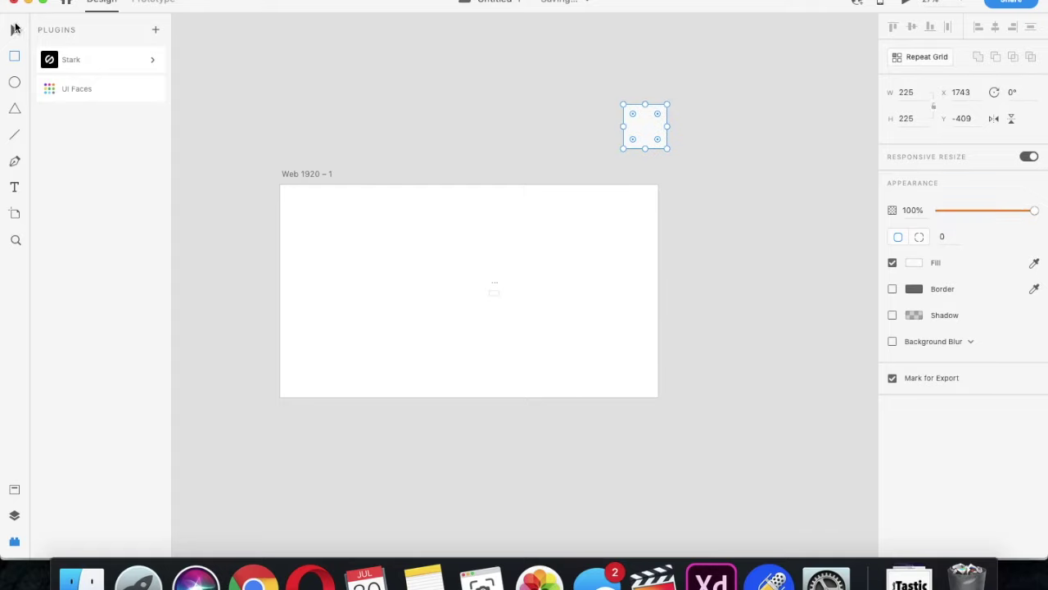
click(406, 257)
click(646, 128)
key(BackSpace)
Move the Web 1920 artboard to about X 151, Y 0
mouse_move(470, 195)
mouse_down()
mouse_move(473, 220)
mouse_move(468, 203)
mouse_up()
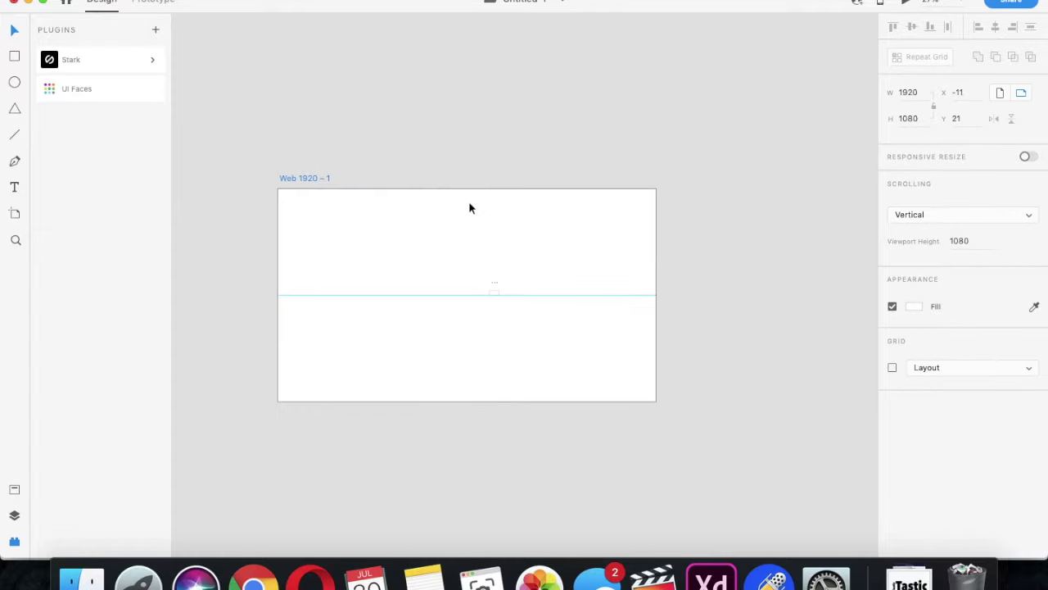
click(14, 56)
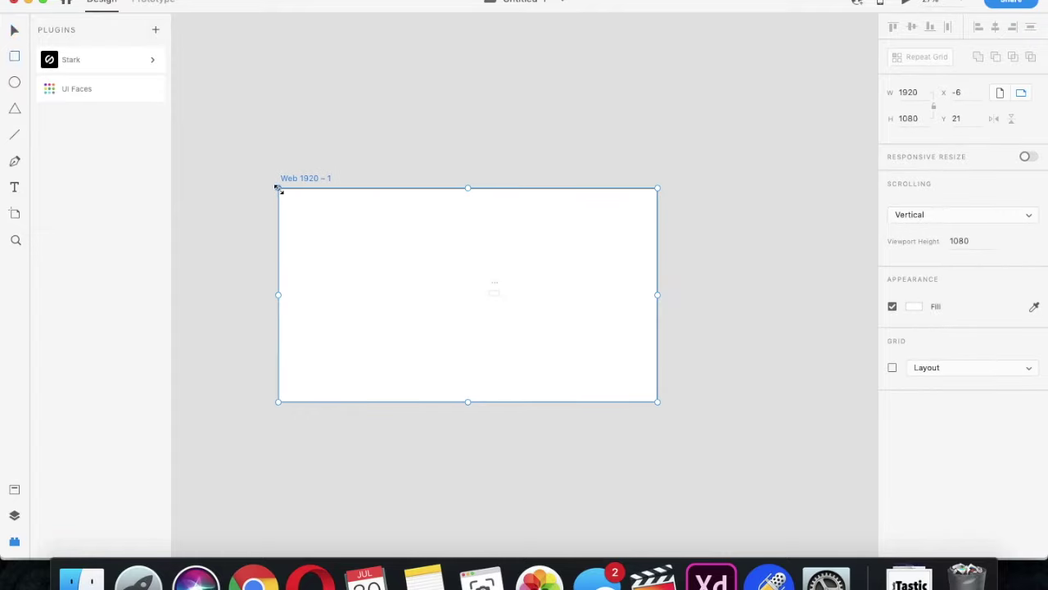
click(14, 29)
drag(389, 318, 367, 270)
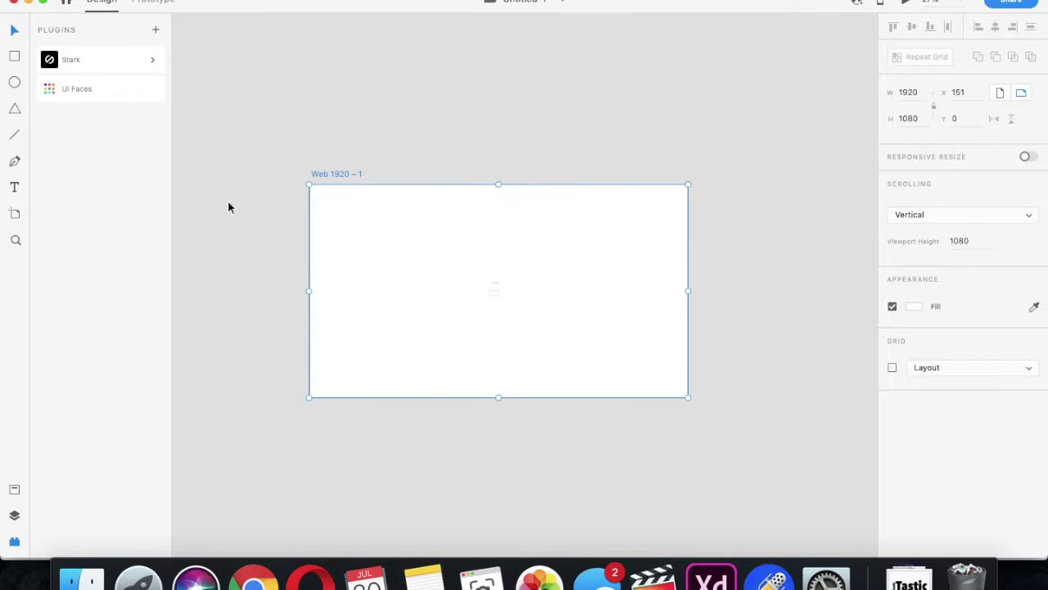
Draw oversized rectangles covering the whole artboard, undoing between attempts, with the last one about 2140 × 1245
click(14, 58)
mouse_move(285, 172)
mouse_down()
mouse_move(706, 372)
mouse_move(722, 441)
mouse_up()
key(super+z)
drag(658, 426, 690, 452)
key(super+z)
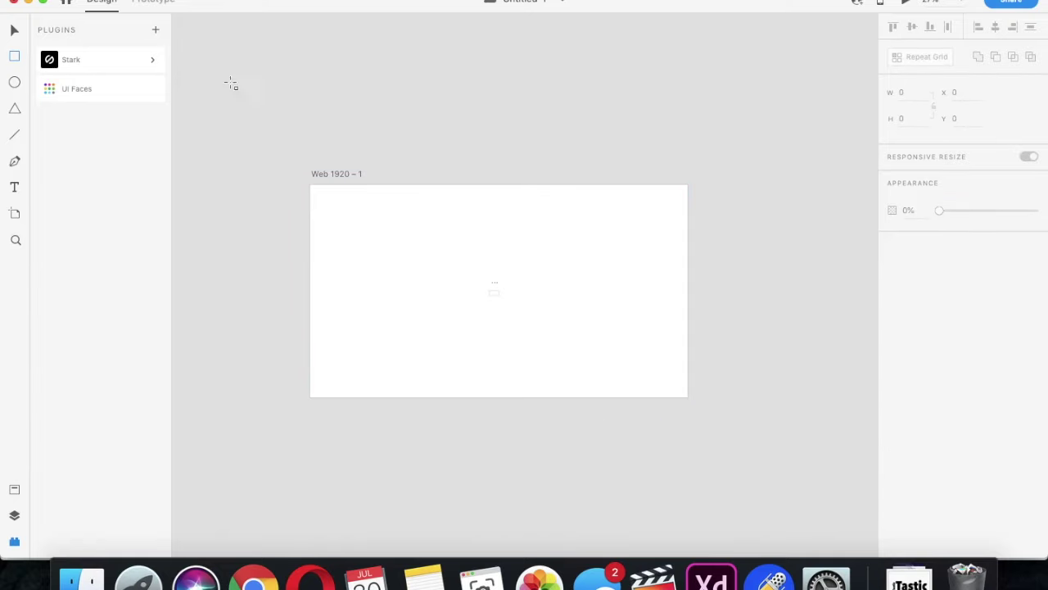
mouse_move(299, 180)
mouse_down()
mouse_move(788, 478)
mouse_move(720, 426)
mouse_up()
Place download.png at 225 × 225 above the artboard, and move the artboard to about X 105, Y -109
click(909, 580)
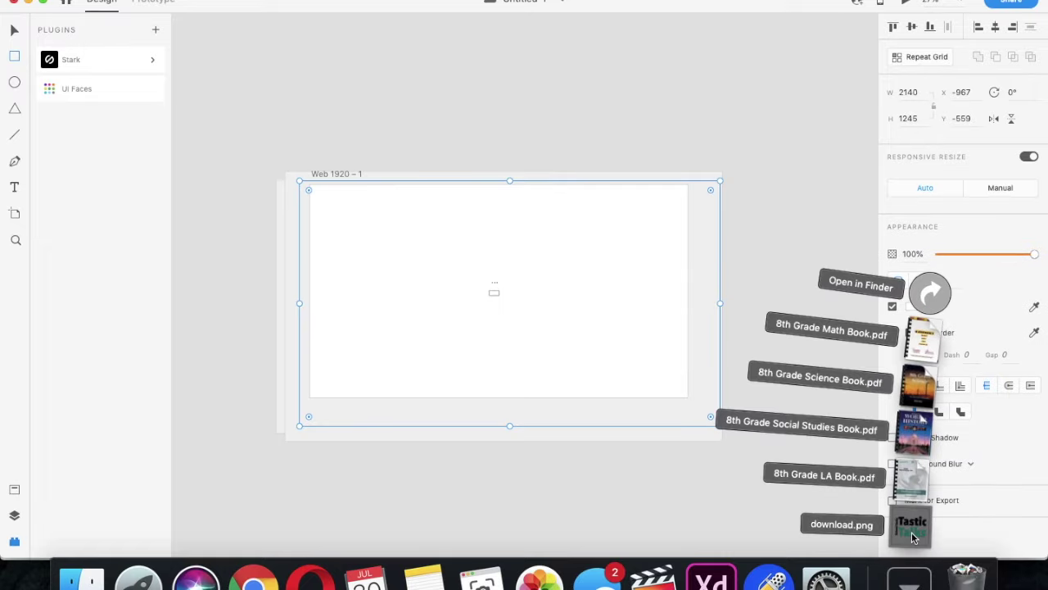
drag(917, 520, 571, 77)
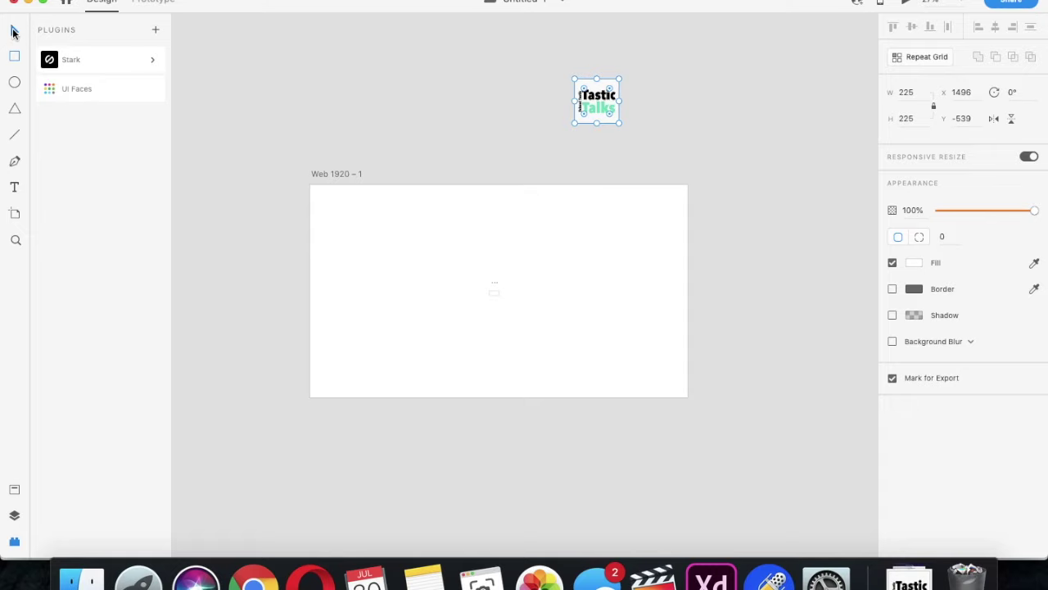
click(415, 273)
drag(629, 355, 617, 333)
Draw a rectangle on the artboard and enlarge it to about 2482 × 1235 so it extends past every edge
click(13, 57)
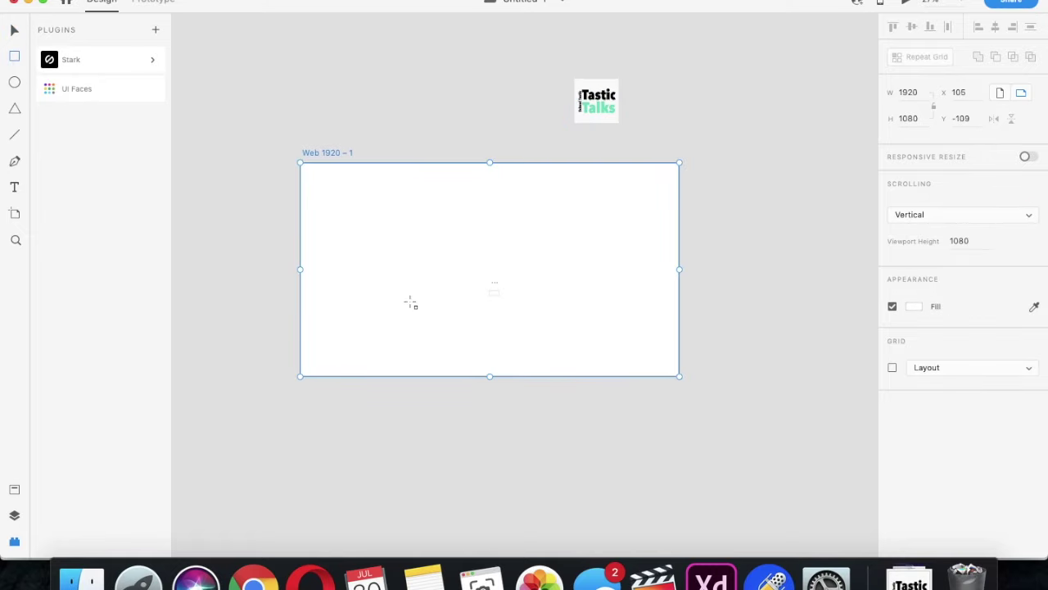
drag(362, 216, 607, 344)
click(14, 31)
drag(361, 215, 266, 148)
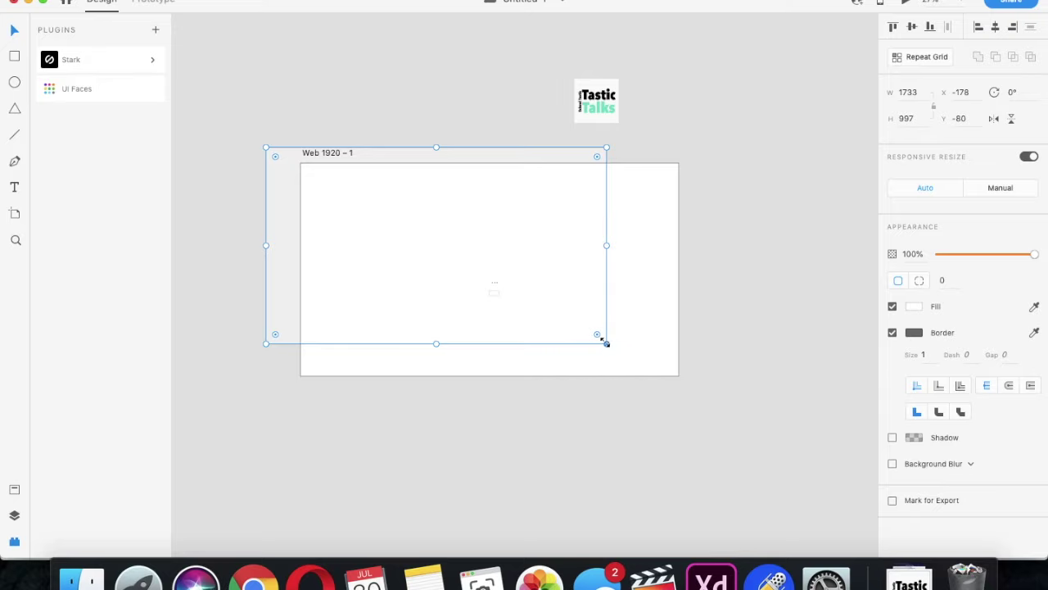
drag(607, 343, 753, 390)
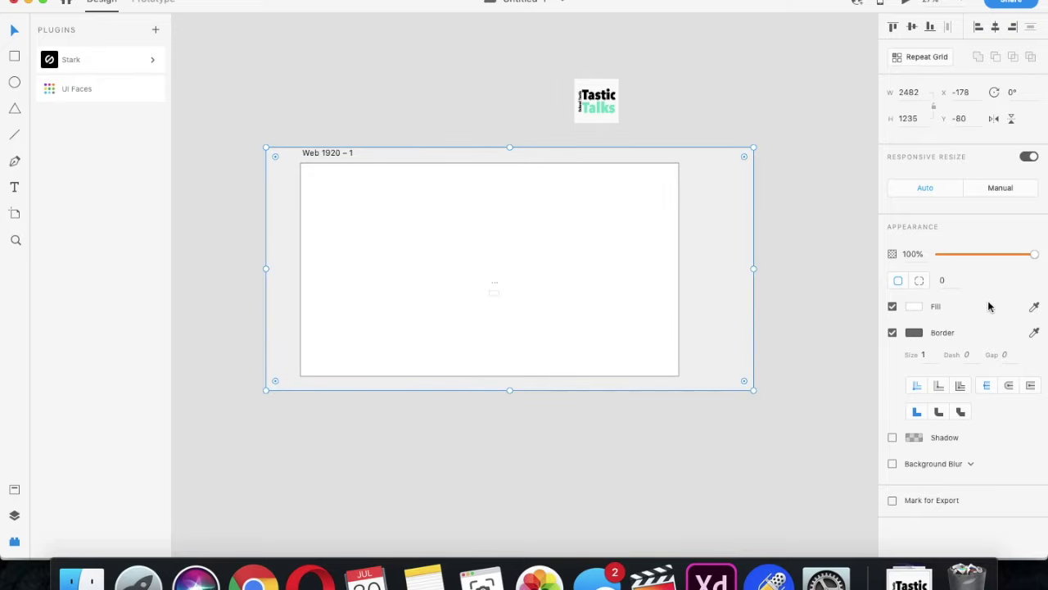
Fill the oversized rectangle with the off-white background colour sampled from the logo image, and deselect it
click(1034, 307)
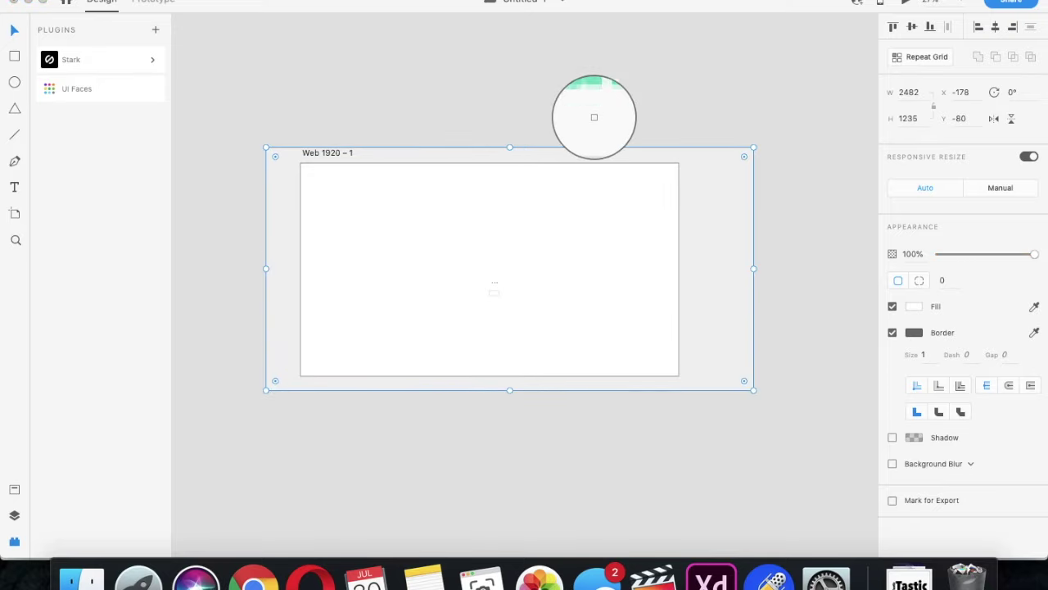
click(596, 120)
key(Delete)
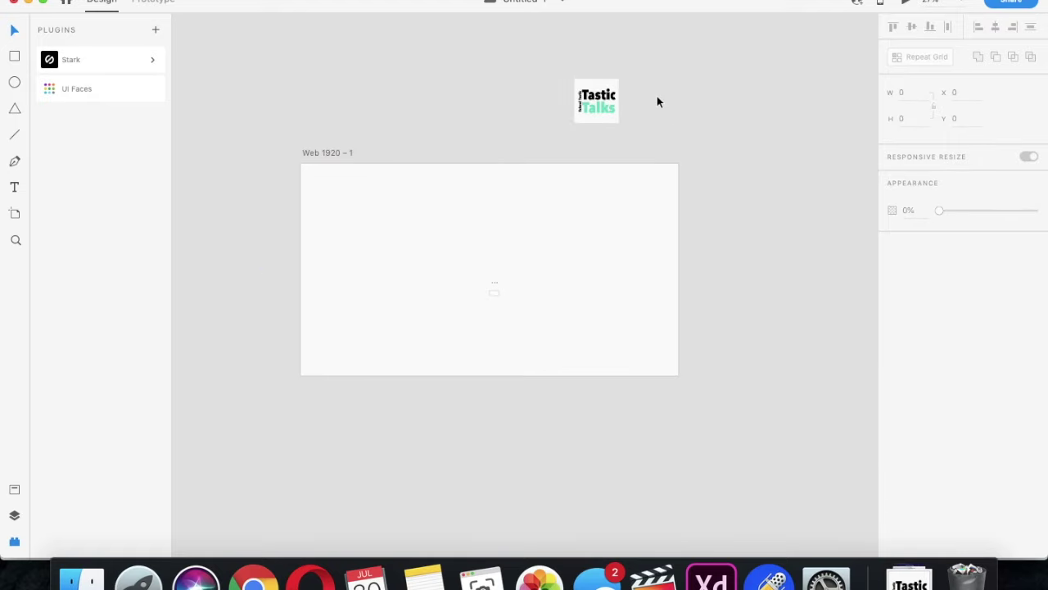
Enlarge the logo image to about 664 × 664 on the artboard, and move it across the artboard's upper-right edge
drag(600, 105, 428, 357)
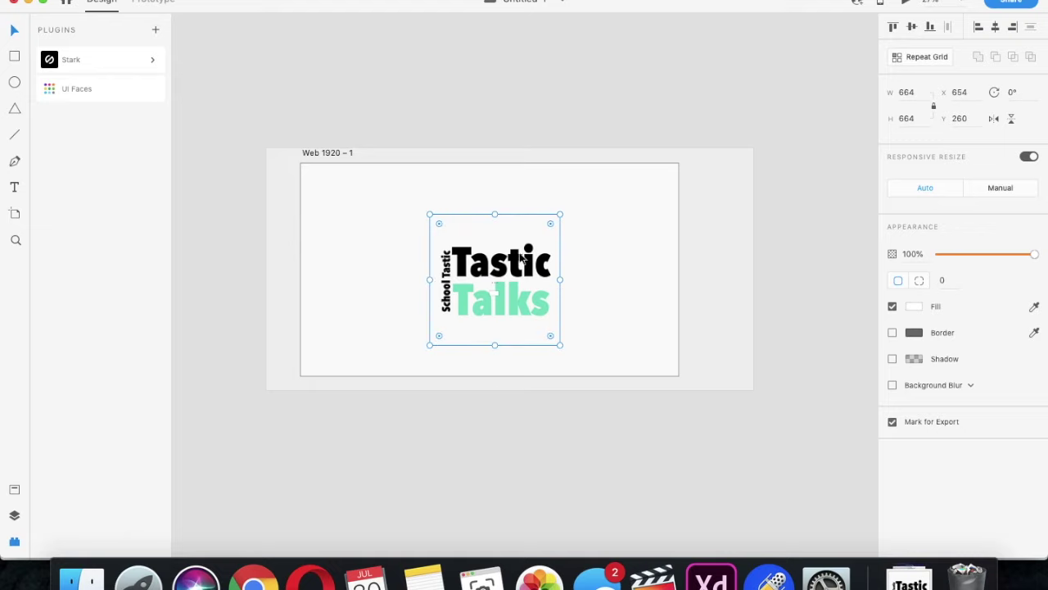
drag(492, 277, 639, 239)
key(ctrl+v)
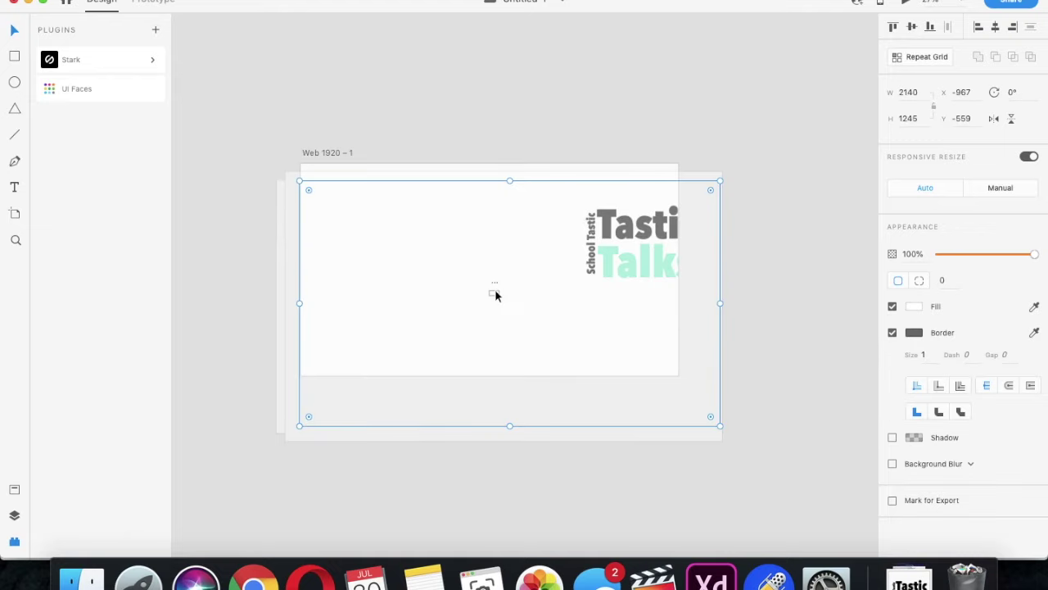
Delete the stray pasted rectangles that overlap the artboard and the logo
key(Delete)
key(ctrl+v)
key(Delete)
key(ctrl+v)
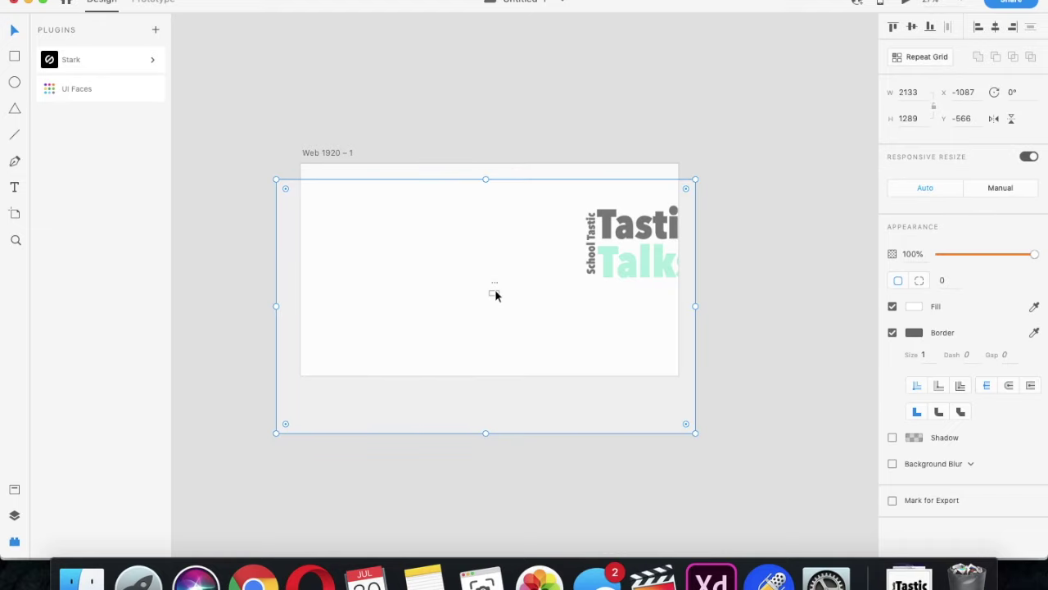
key(Delete)
Move the logo image onto the artboard at about X 656, Y 70, and remove the tiny stray artboard beneath it
click(622, 257)
drag(622, 256, 482, 254)
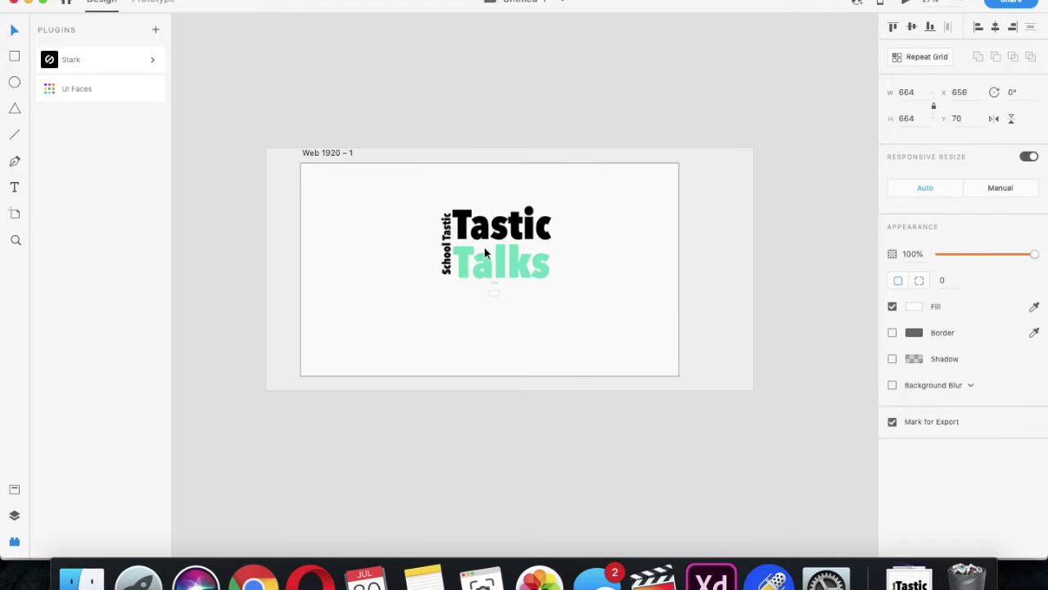
click(492, 292)
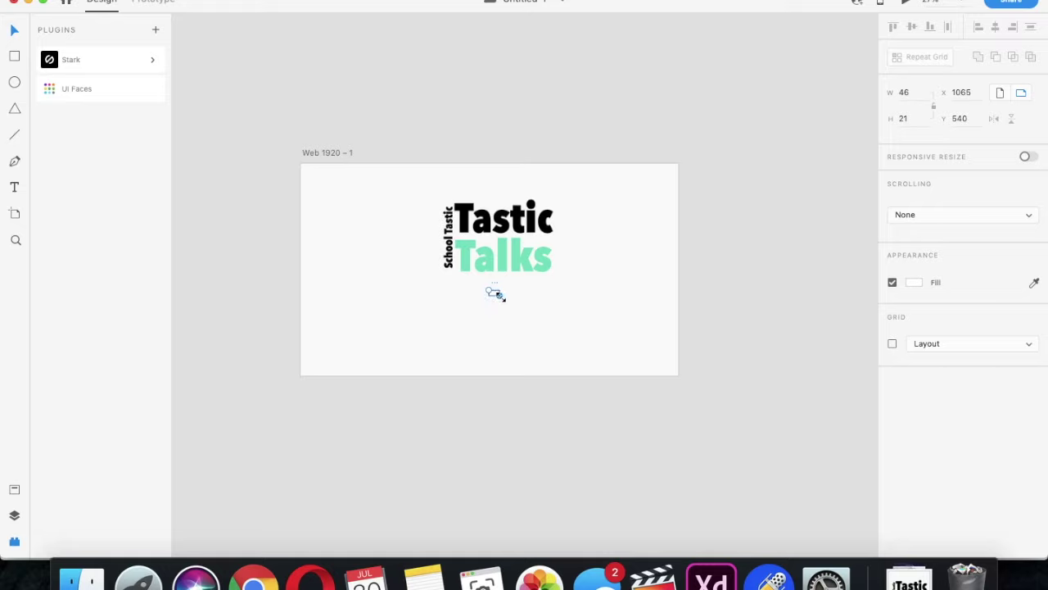
click(500, 295)
Enlarge the logo image and centre it on the artboard, and save the document
drag(428, 290, 346, 386)
drag(445, 332, 480, 320)
click(485, 427)
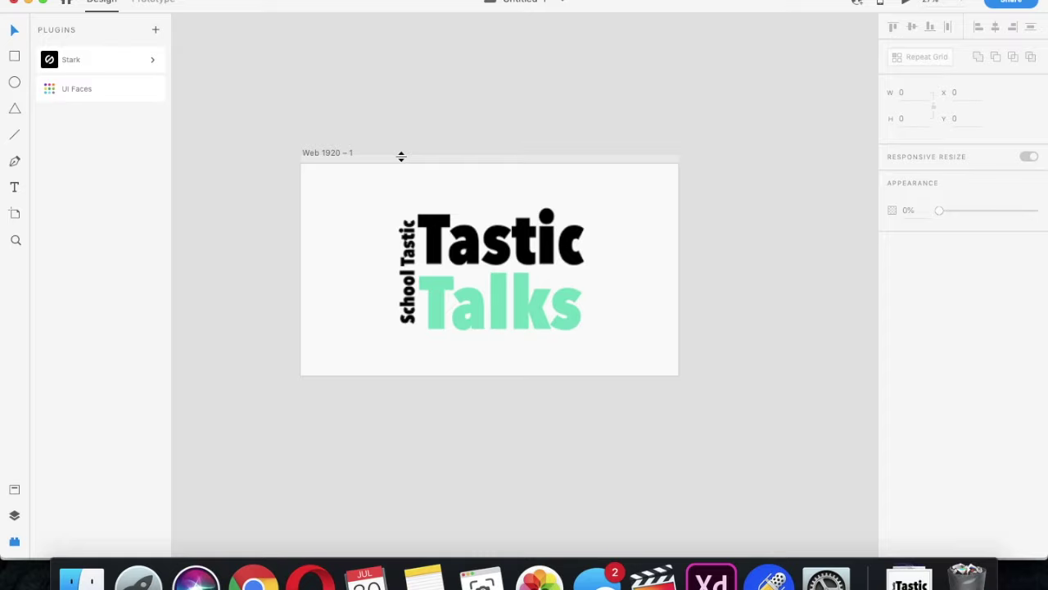
key(super+s)
scroll(468, 161, up, 5)
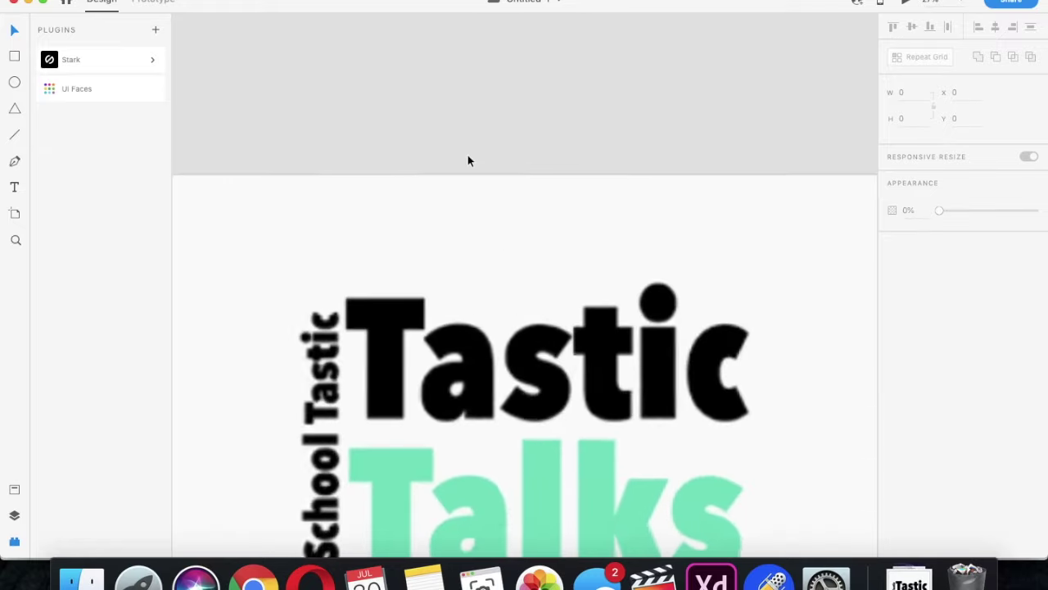
scroll(468, 160, down, 5)
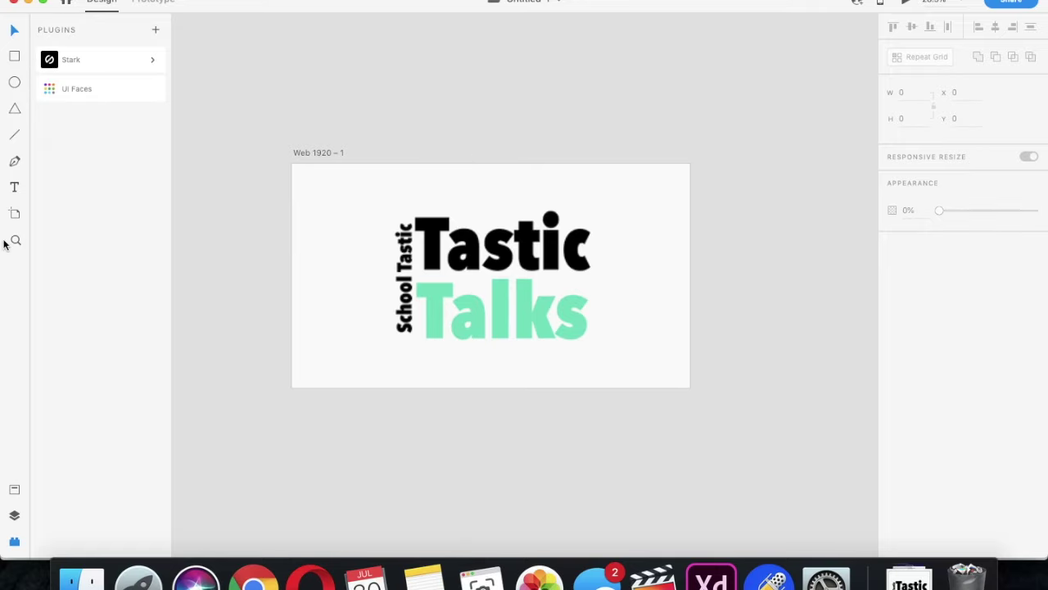
Add the text "Season 2" just above the logo, and try to set its font size to 60
click(15, 187)
click(474, 201)
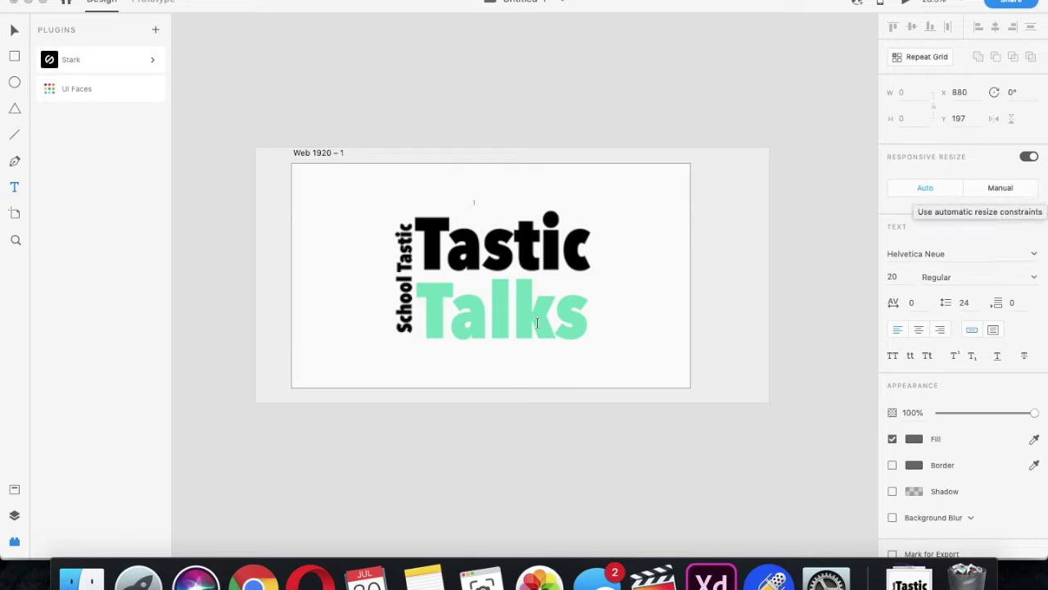
text(J)
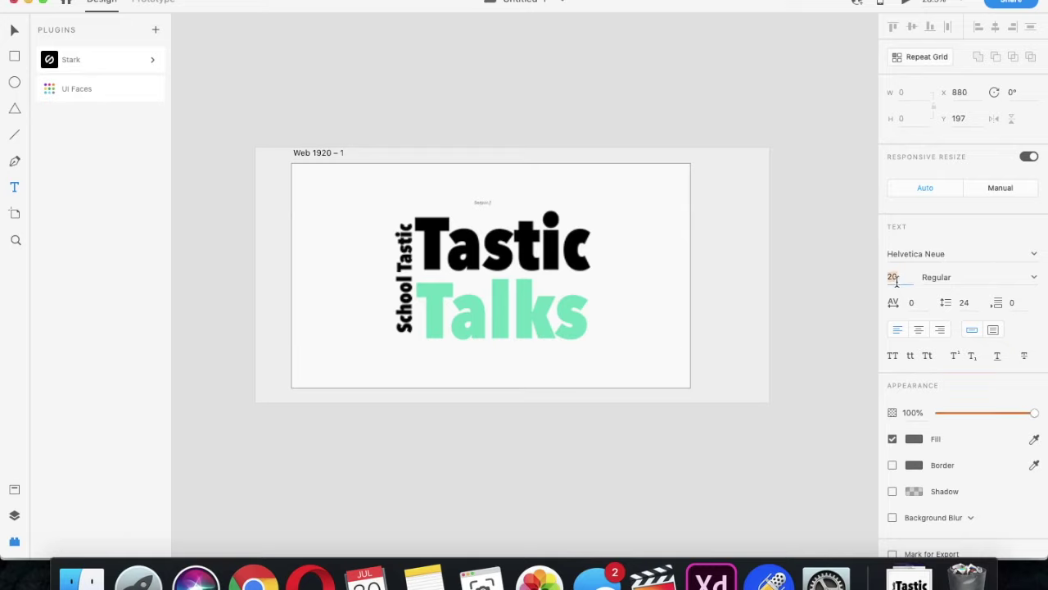
text(60)
click(480, 201)
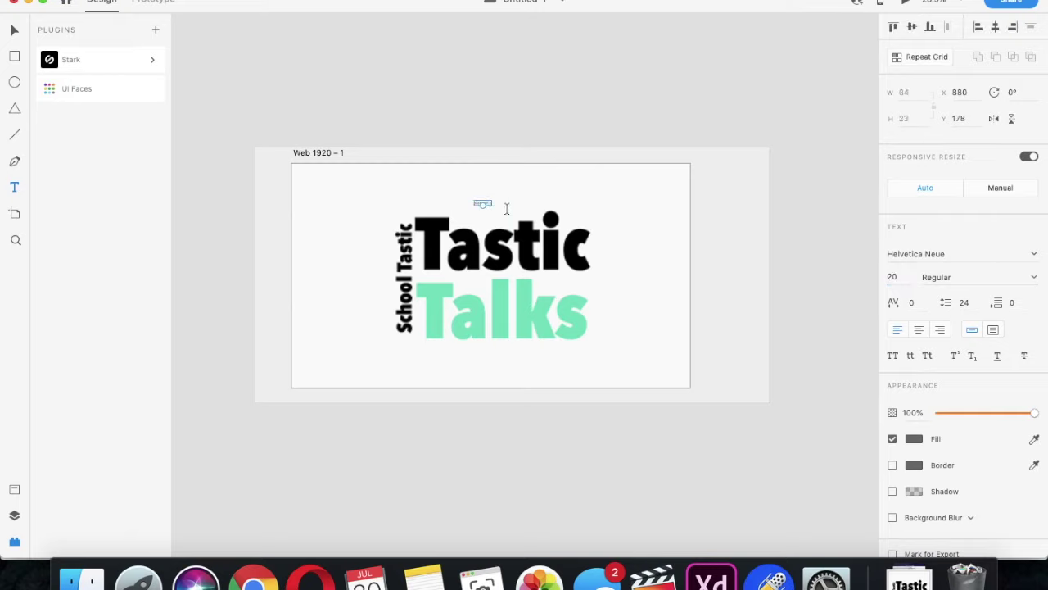
Set the font size of the whole "Season 2" text to 100, and increase it to 200
scroll(482, 203, up, 5)
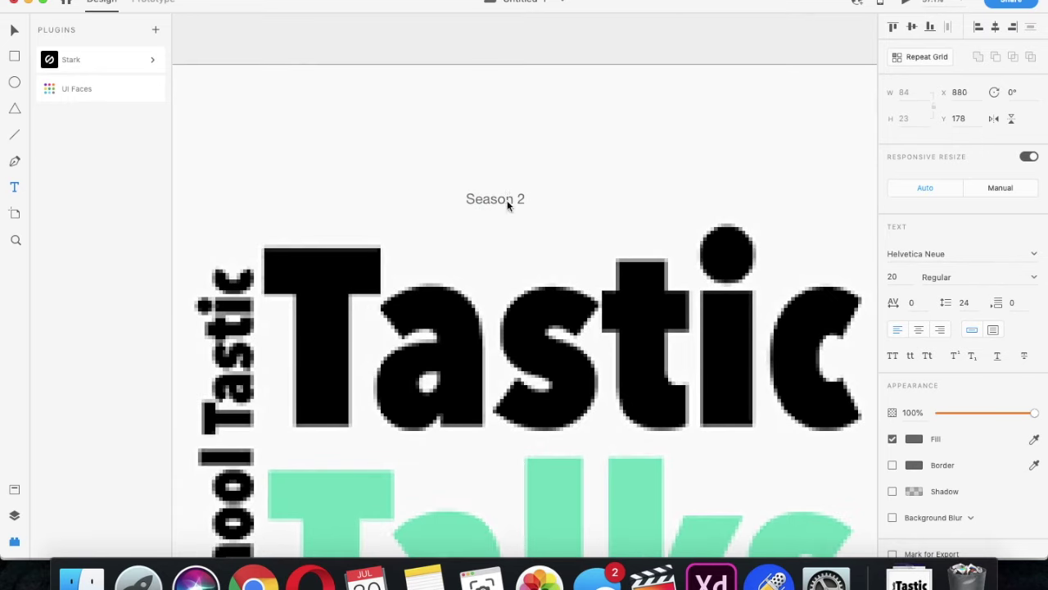
double_click(514, 199)
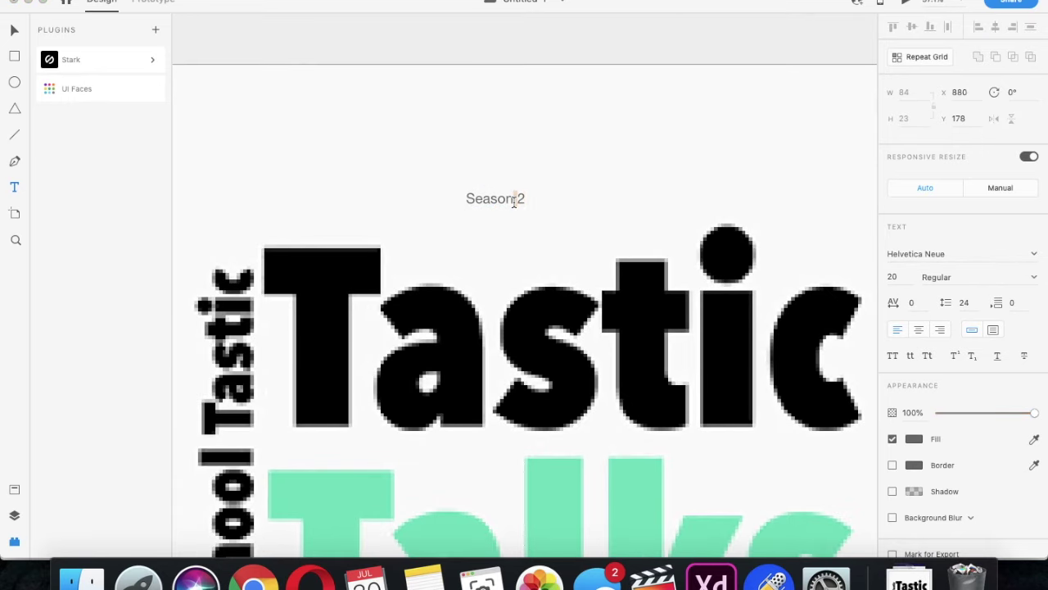
drag(466, 198, 624, 199)
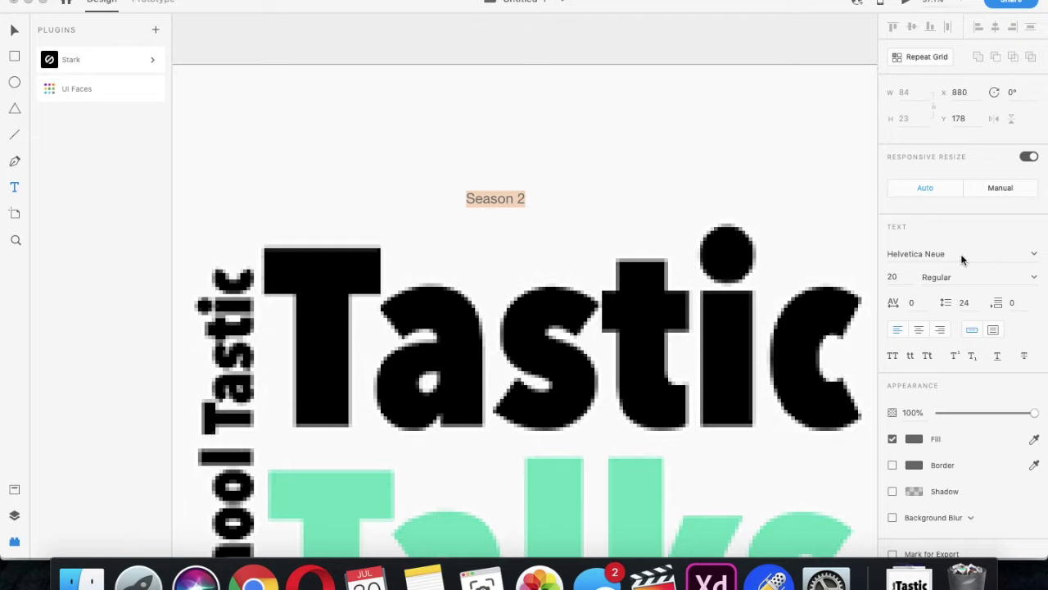
text(100)
key(Return)
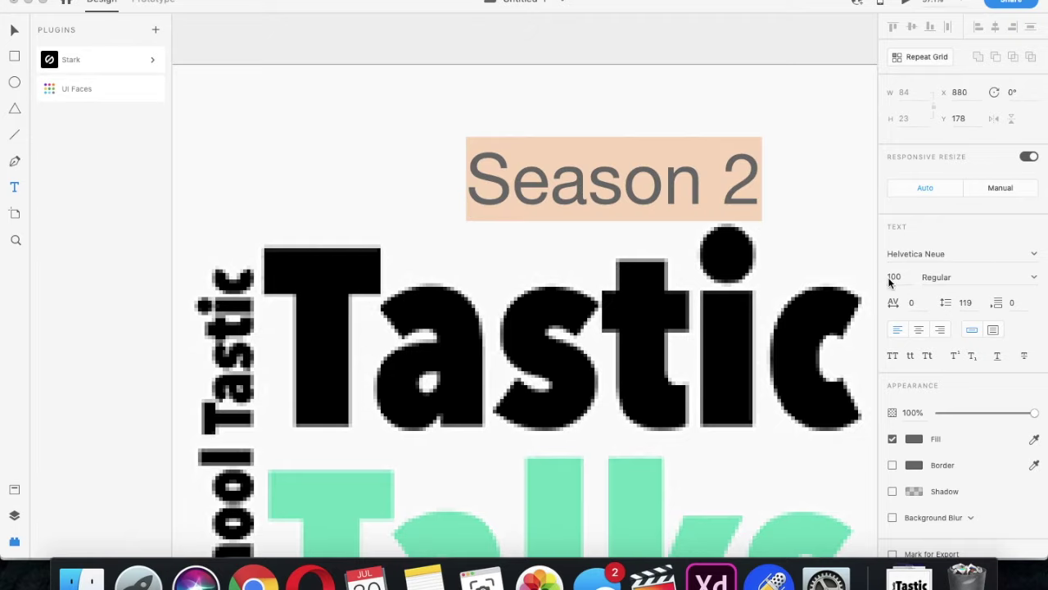
text(200)
key(Return)
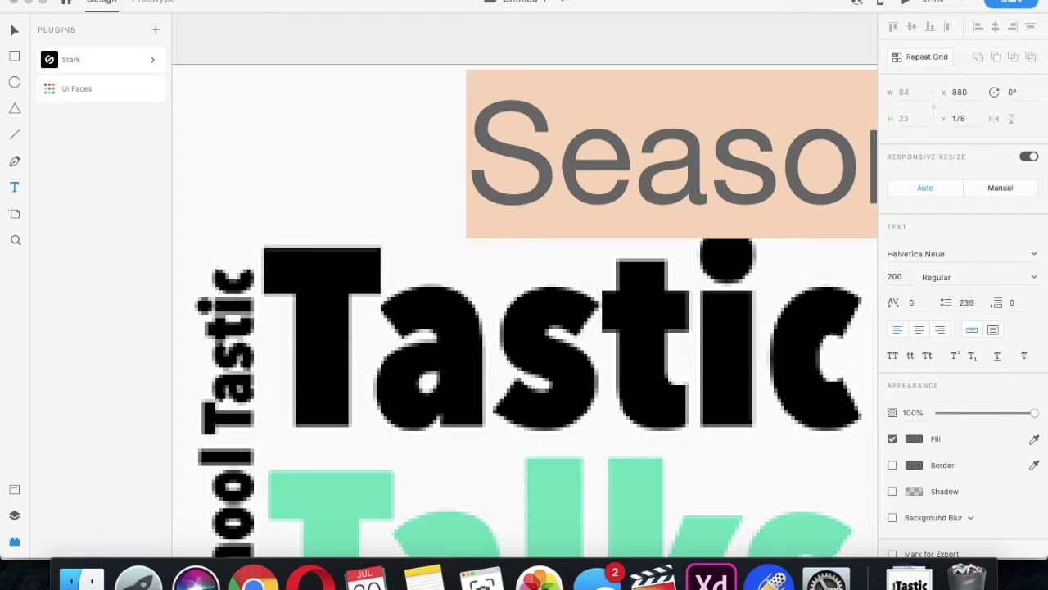
Move the "Season 2" text from above the logo to beneath it, at about X 616, Y 847
key(super+0)
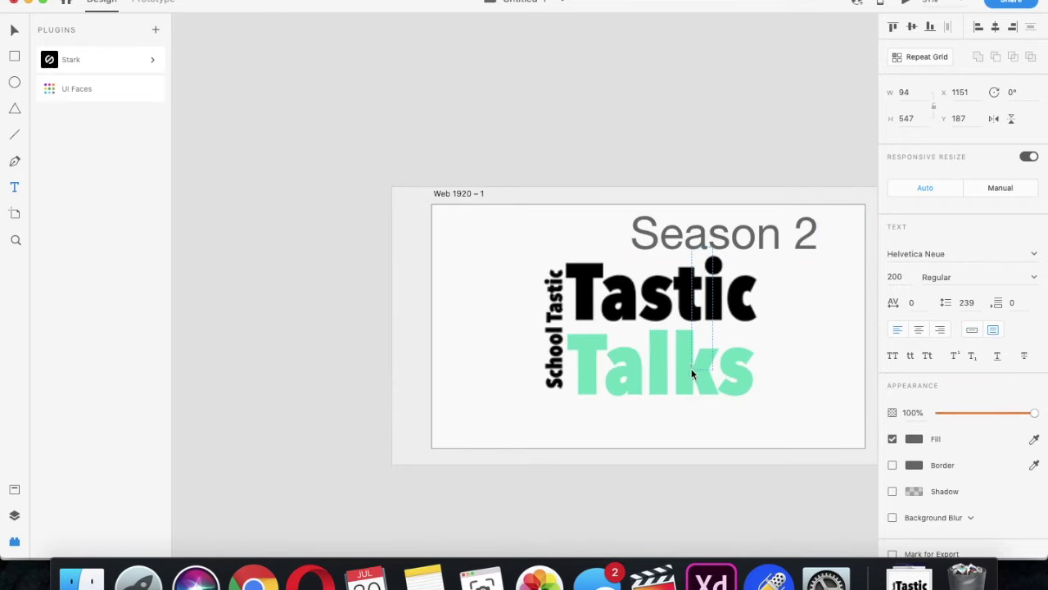
click(703, 246)
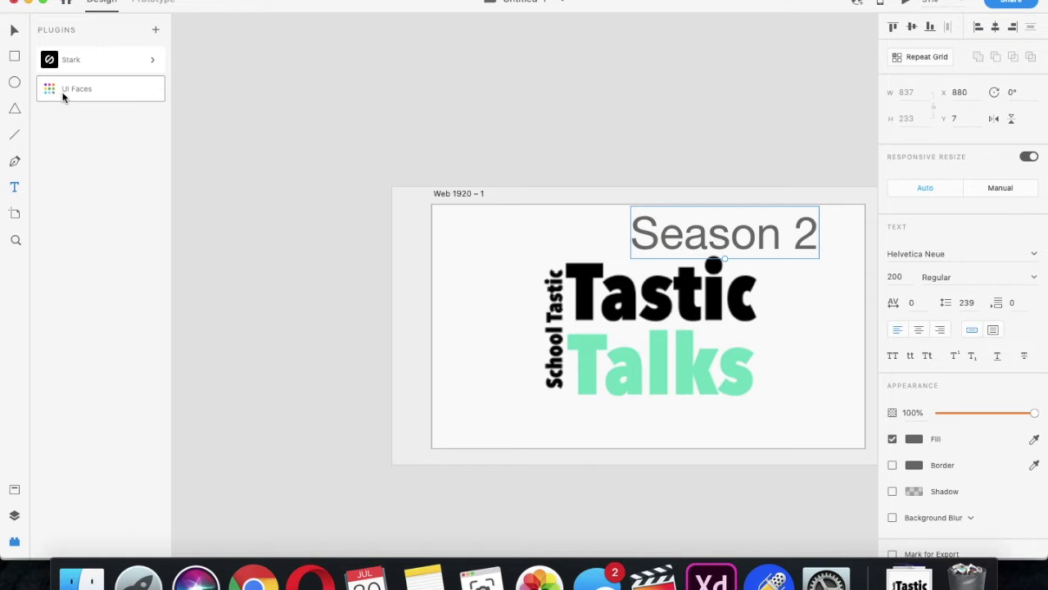
click(15, 31)
scroll(484, 311, left, 3)
scroll(578, 264, right, 6)
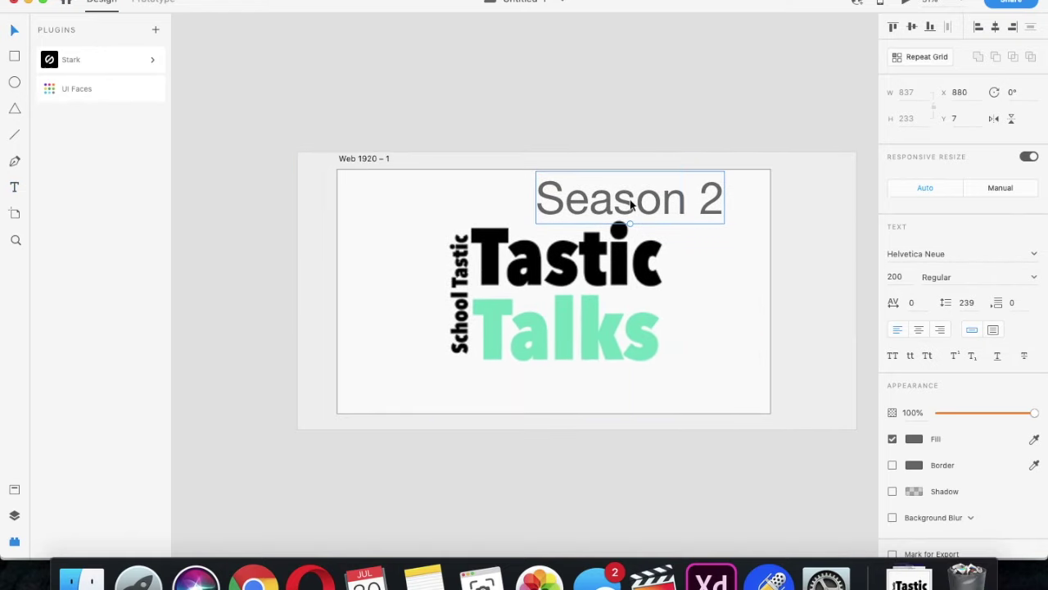
drag(630, 199, 571, 395)
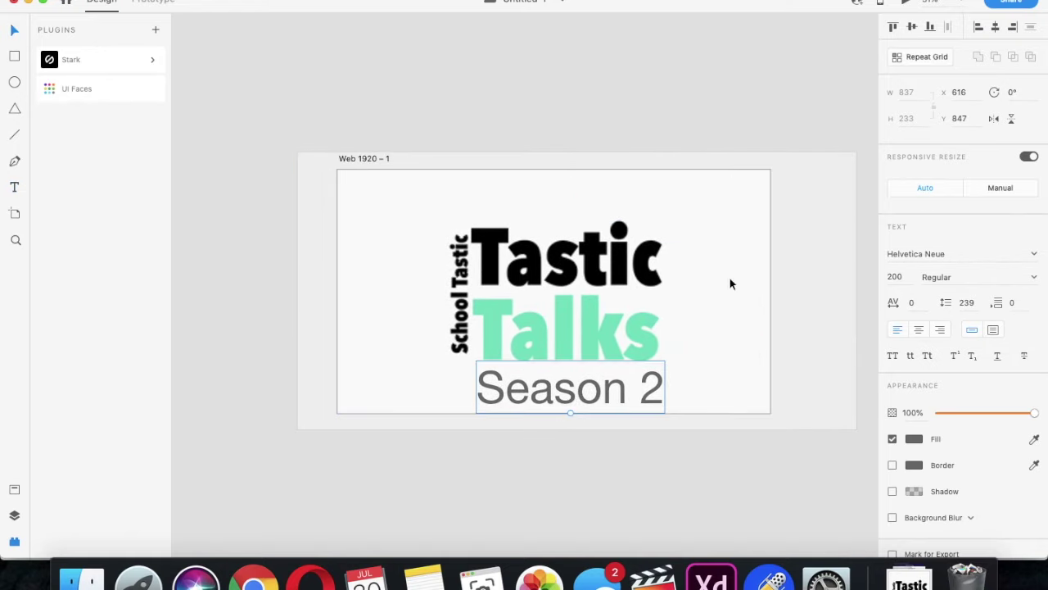
Change the font of the "Season 2" text to DIN Alternate
click(1016, 255)
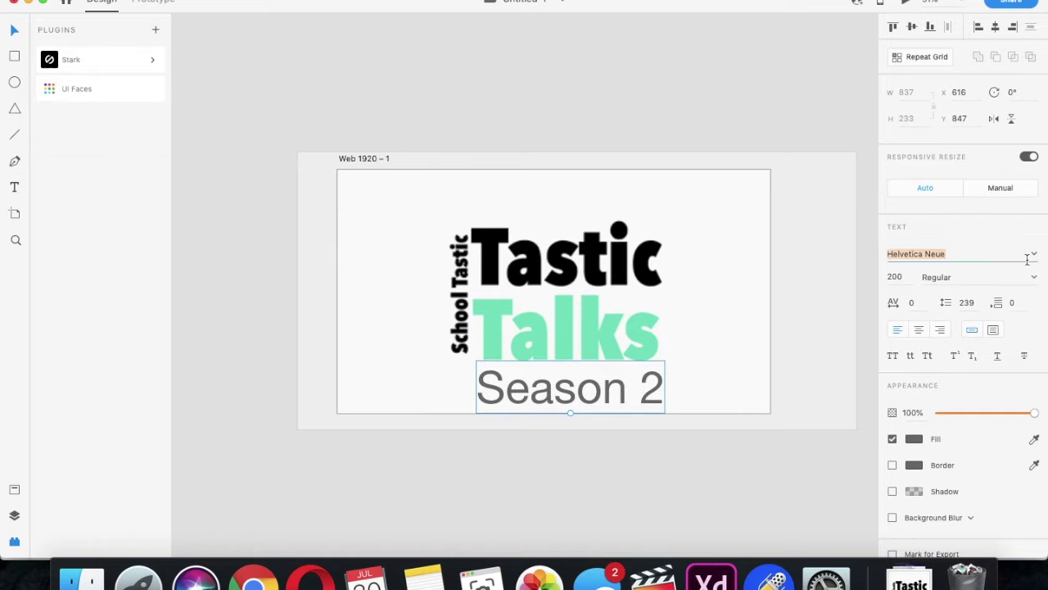
click(1034, 255)
scroll(954, 342, down, 2)
scroll(954, 341, up, 6)
scroll(954, 340, up, 10)
scroll(954, 340, down, 2)
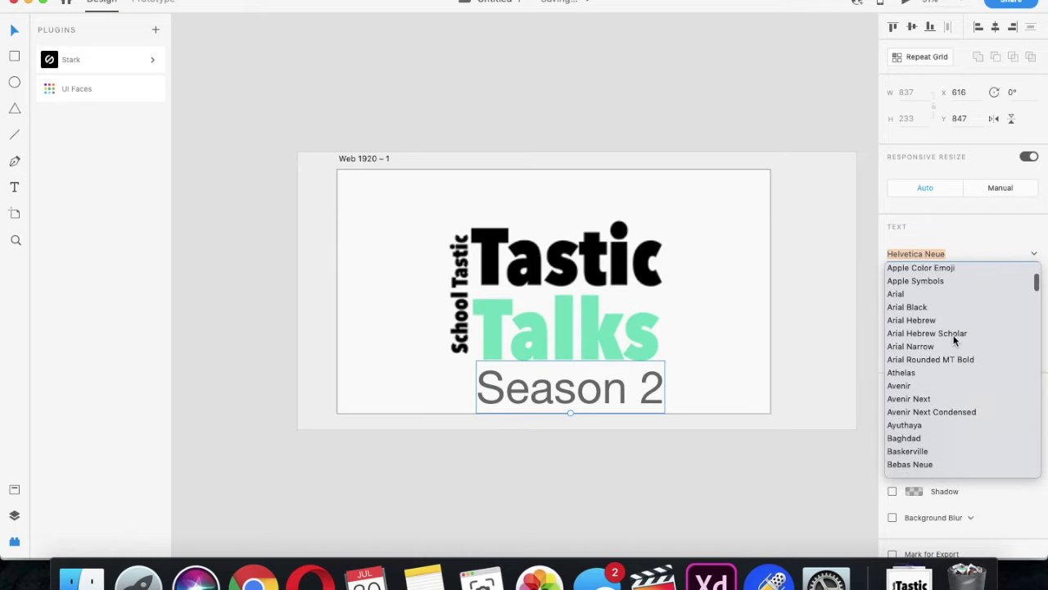
scroll(954, 340, down, 5)
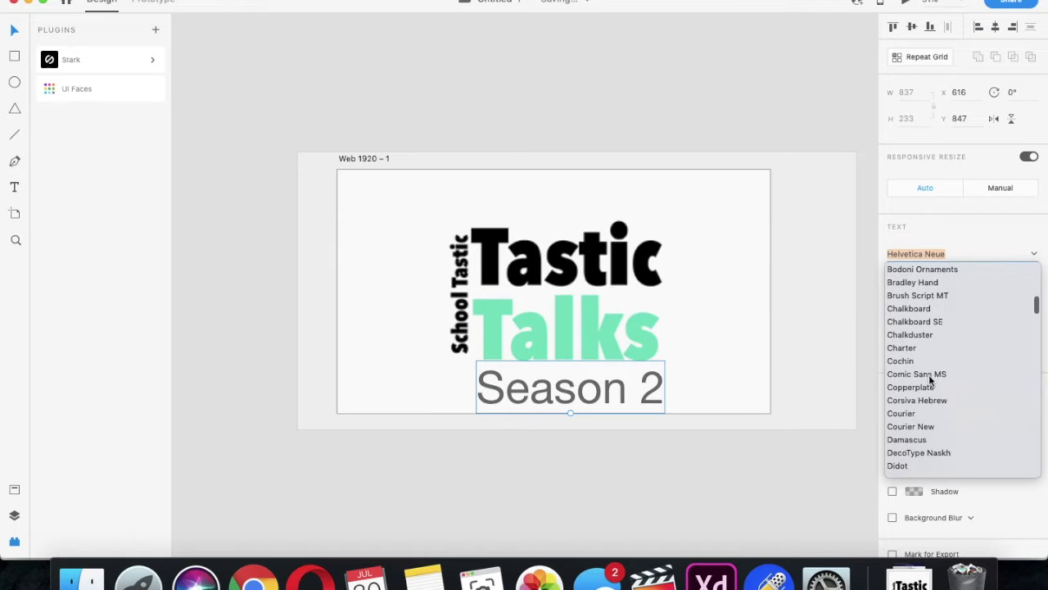
scroll(929, 374, down, 3)
click(929, 385)
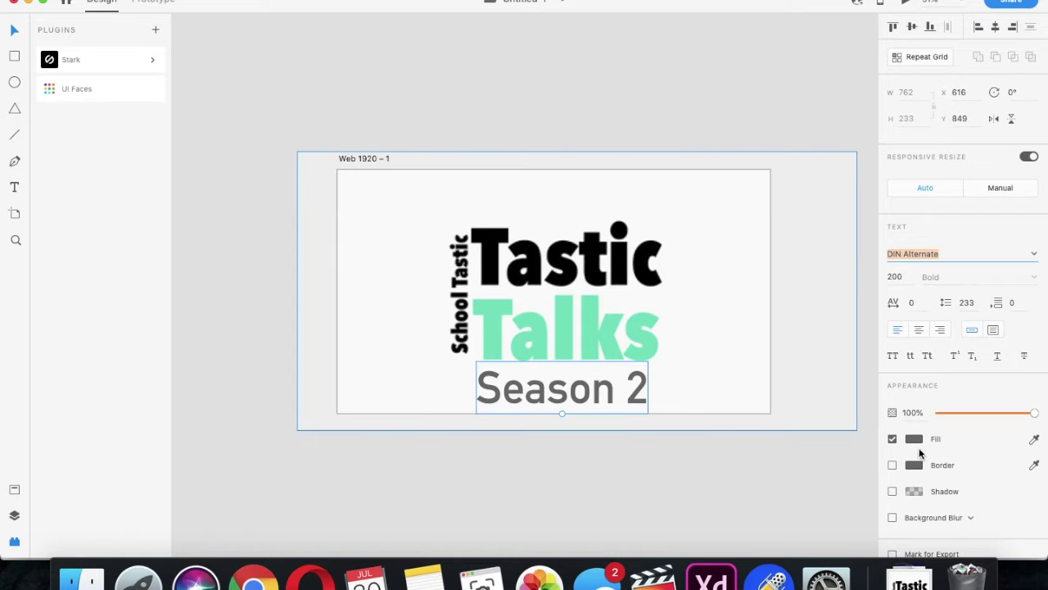
Give the "Season 2" text a black #000000 fill and a black #000000 border
click(913, 439)
drag(776, 451, 718, 506)
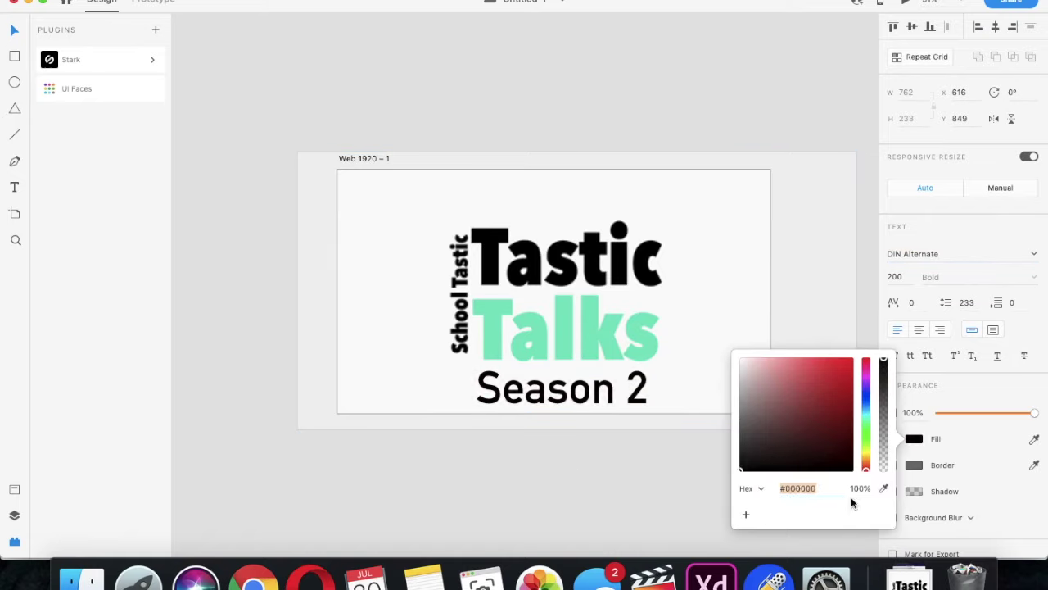
click(916, 465)
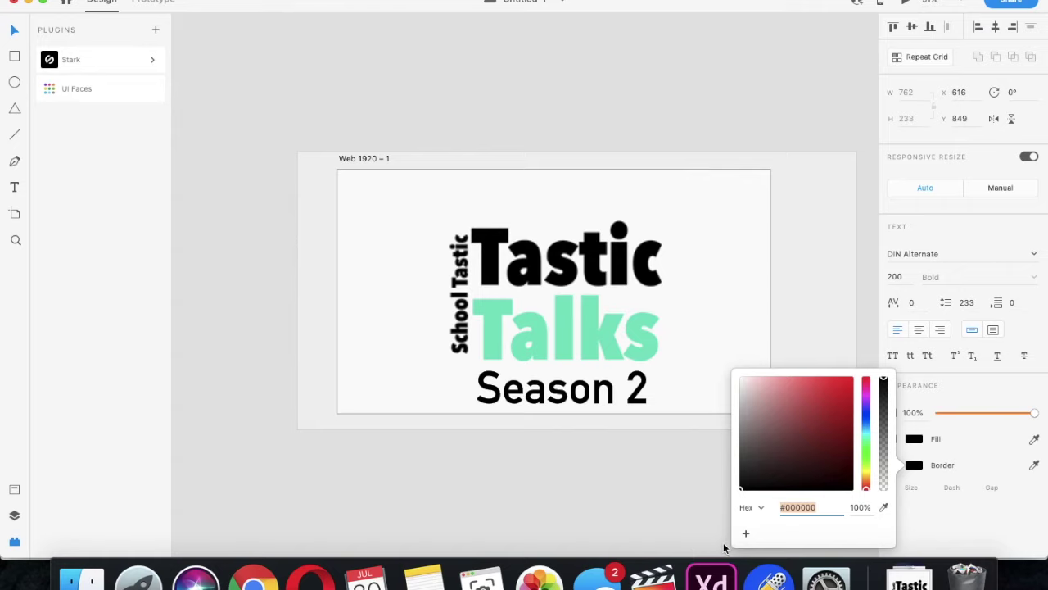
click(624, 537)
Shift the "Season 2" text slightly under the logo to about X 630, Y 847, and deselect it
click(560, 398)
drag(560, 398, 564, 391)
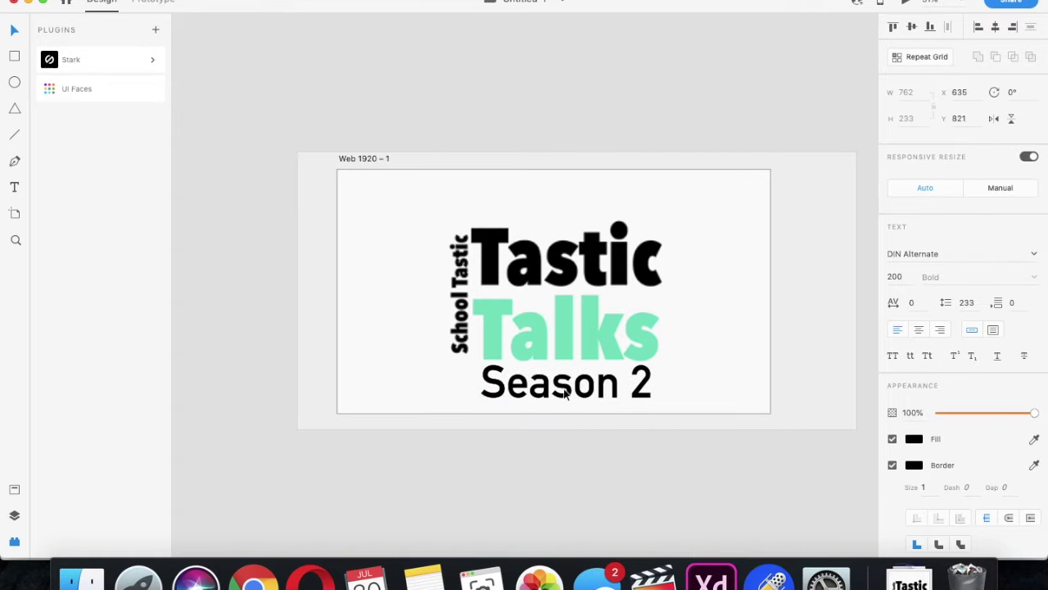
click(571, 456)
scroll(570, 305, up, 3)
scroll(571, 310, down, 3)
scroll(466, 412, down, 3)
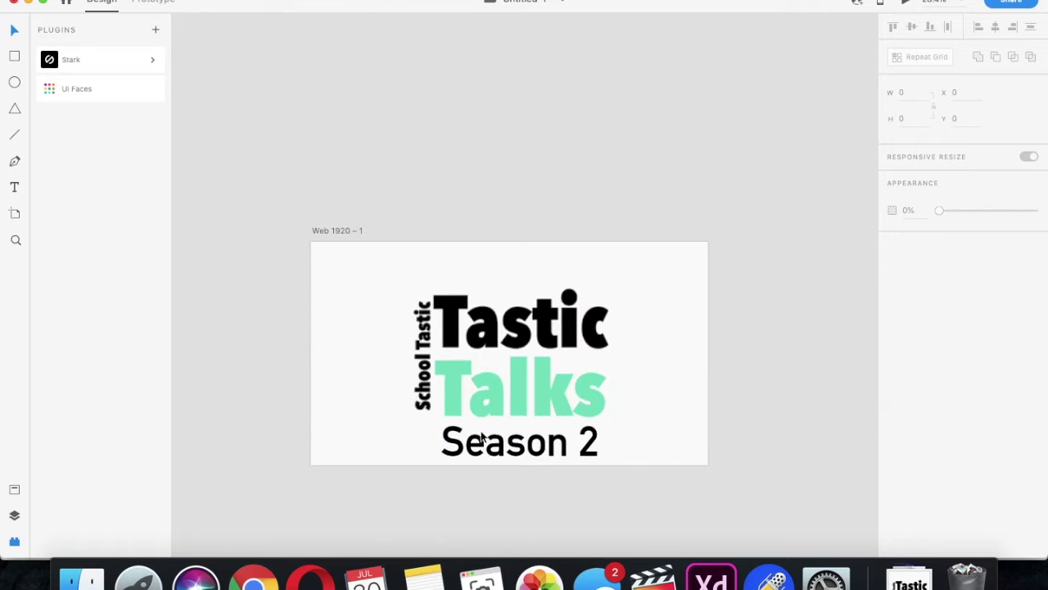
Shrink the logo image to about 662 × 662 and place it at about X 680, Y 185
click(482, 438)
drag(395, 240, 433, 330)
drag(559, 395, 518, 355)
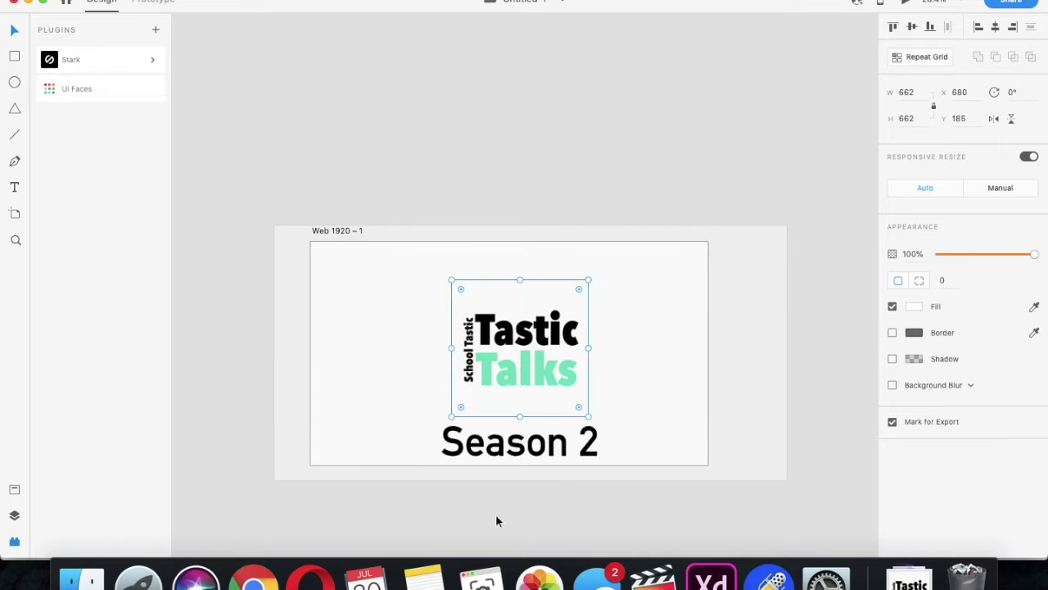
Set the "Season 2" font size to 100 and move the text directly under the logo, at about X 821, Y 715
click(517, 450)
click(896, 278)
text(100)
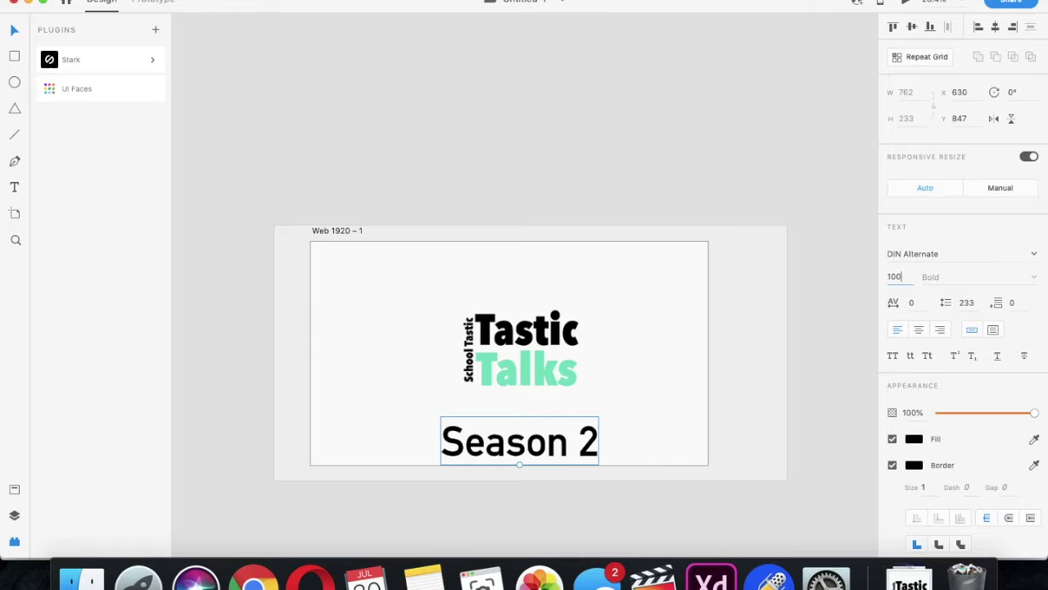
key(Return)
drag(493, 446, 535, 402)
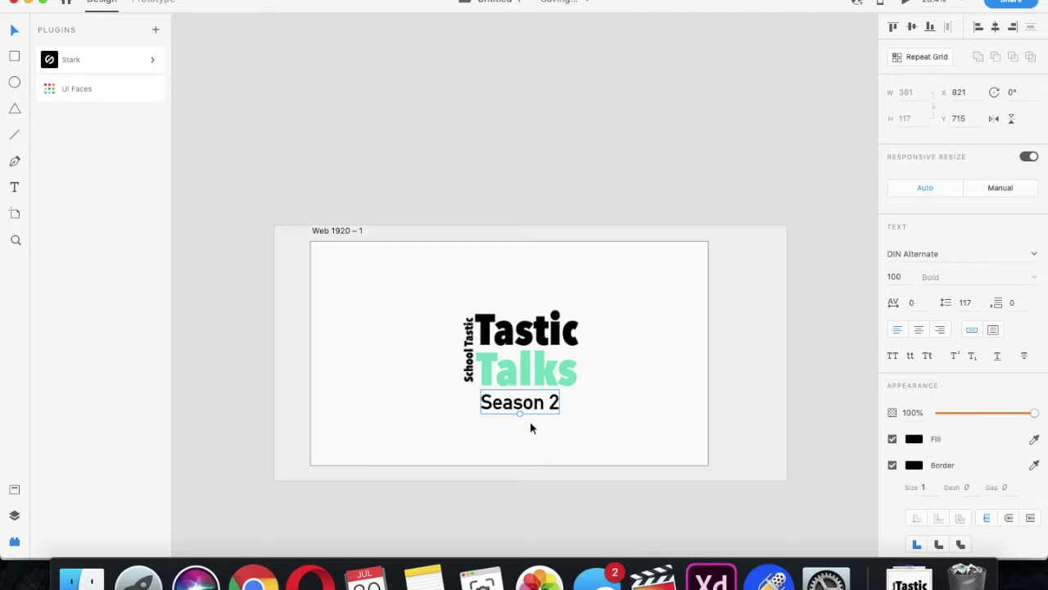
click(475, 506)
Move the oversized background rectangle around behind the logo, leaving it over the whole artboard at about X -250, Y -77, and deselect it
scroll(558, 352, up, 3)
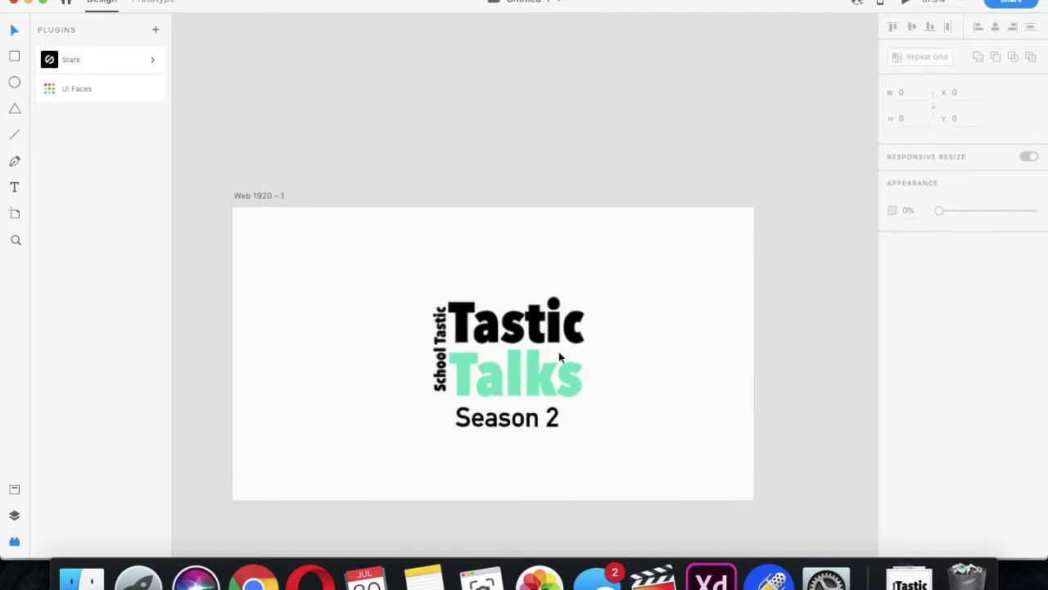
click(495, 358)
drag(385, 293, 372, 271)
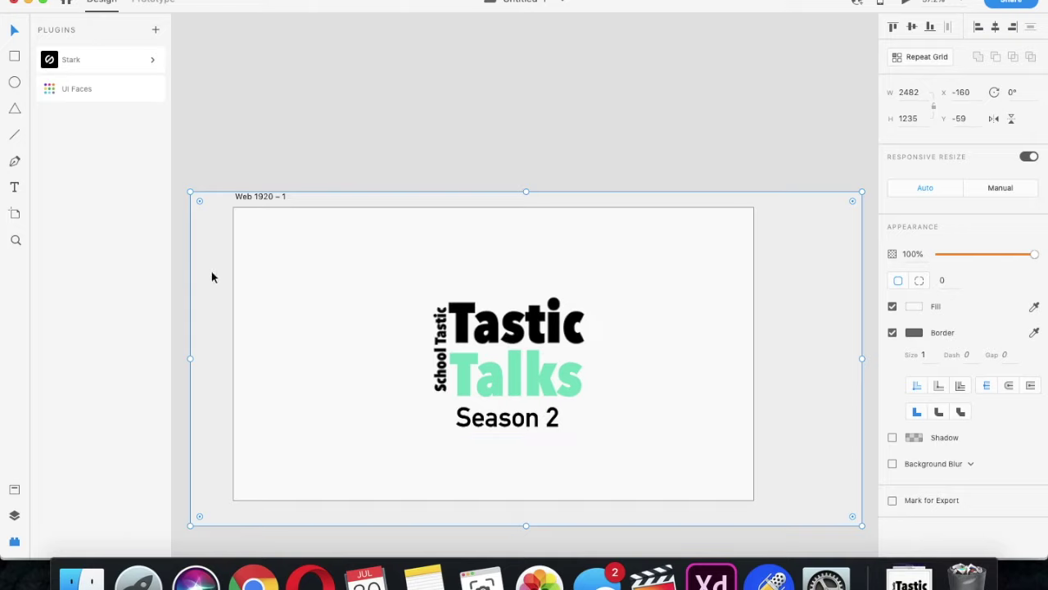
drag(327, 319, 328, 295)
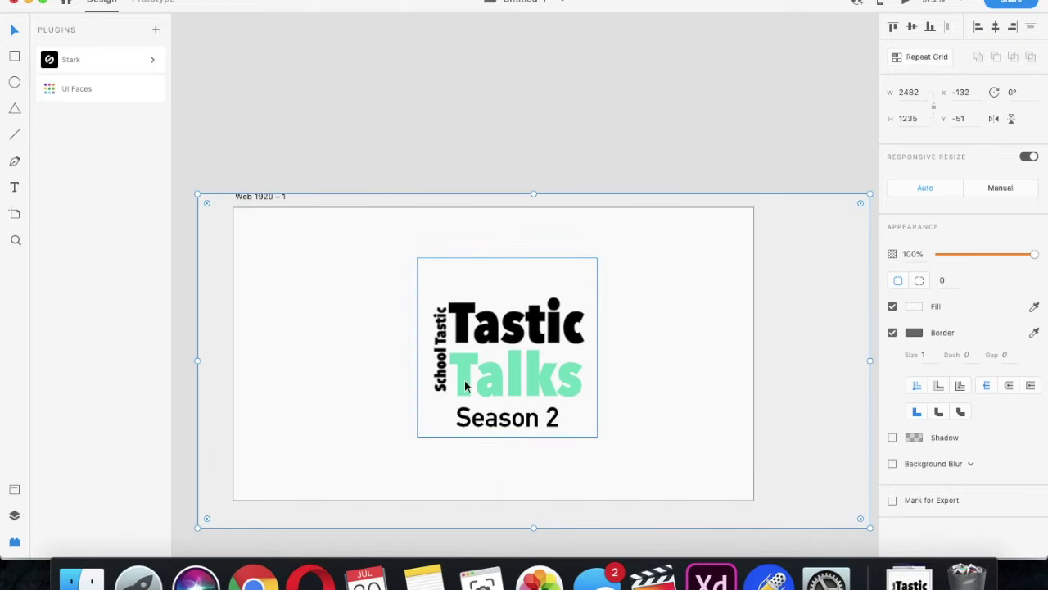
drag(240, 281, 243, 171)
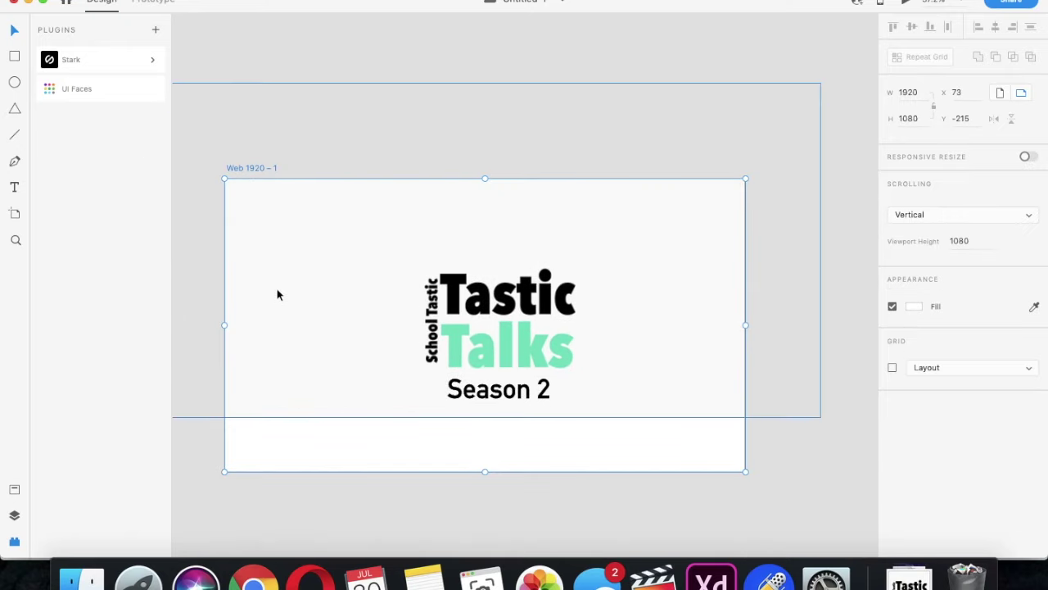
click(275, 372)
click(236, 95)
Run the UI Faces plugin, dismiss its dialog, and select the oversized background rectangle
click(90, 92)
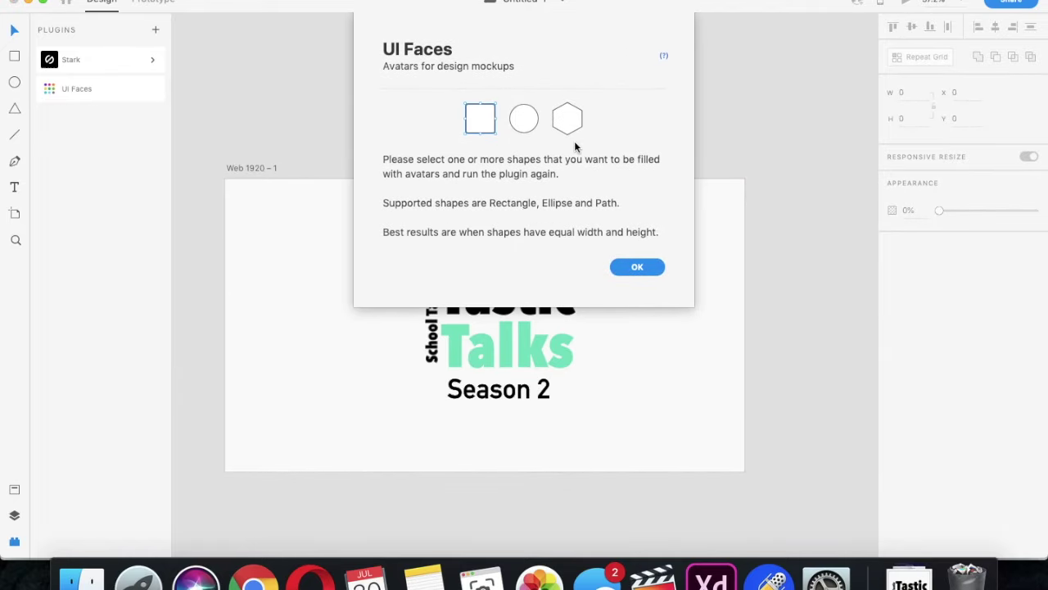
click(638, 267)
click(392, 336)
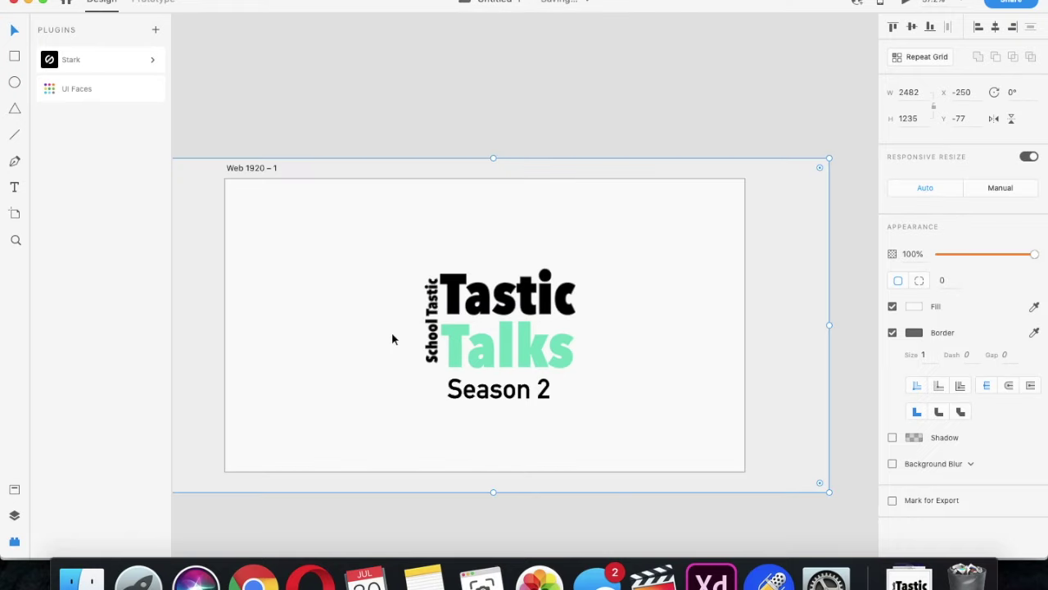
click(338, 138)
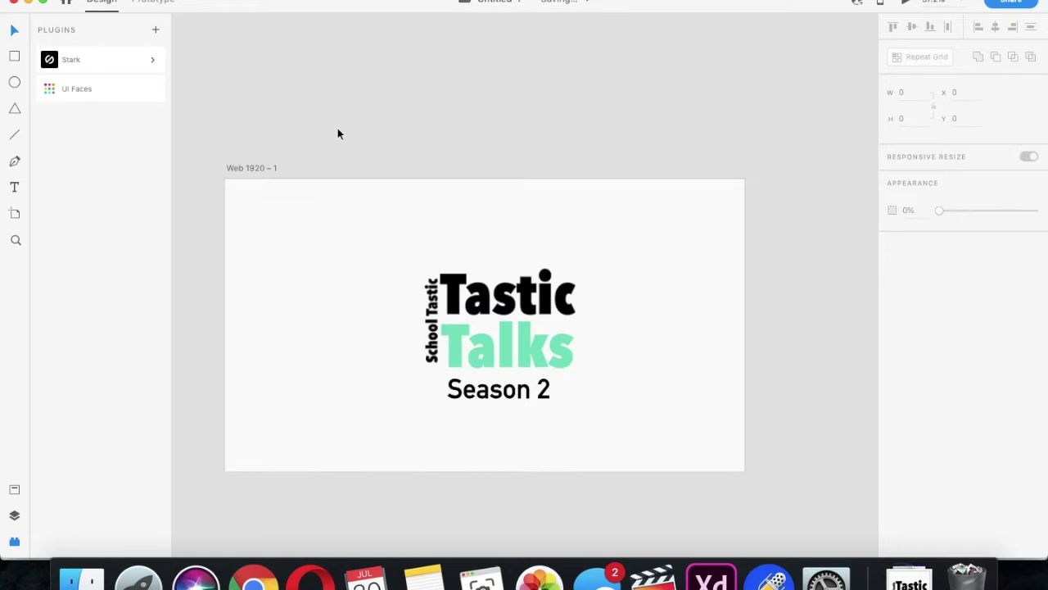
click(320, 227)
click(118, 90)
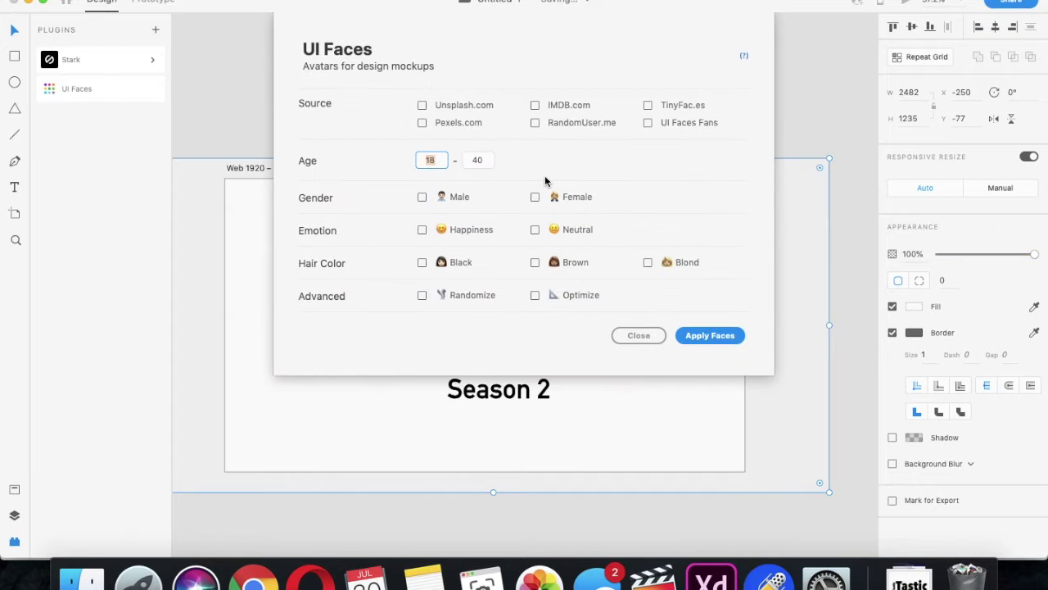
click(423, 198)
click(422, 198)
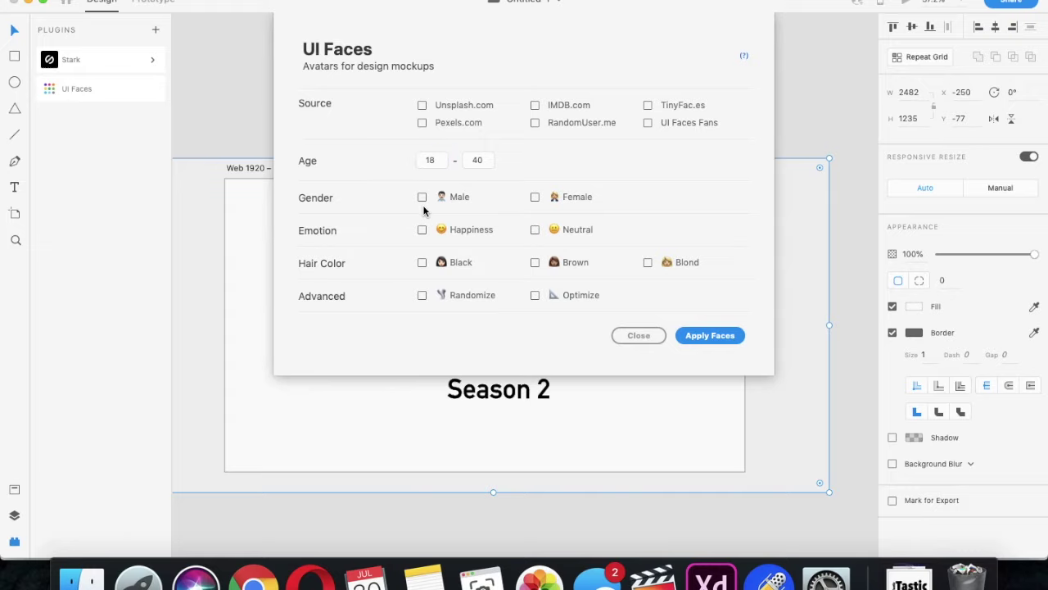
click(642, 337)
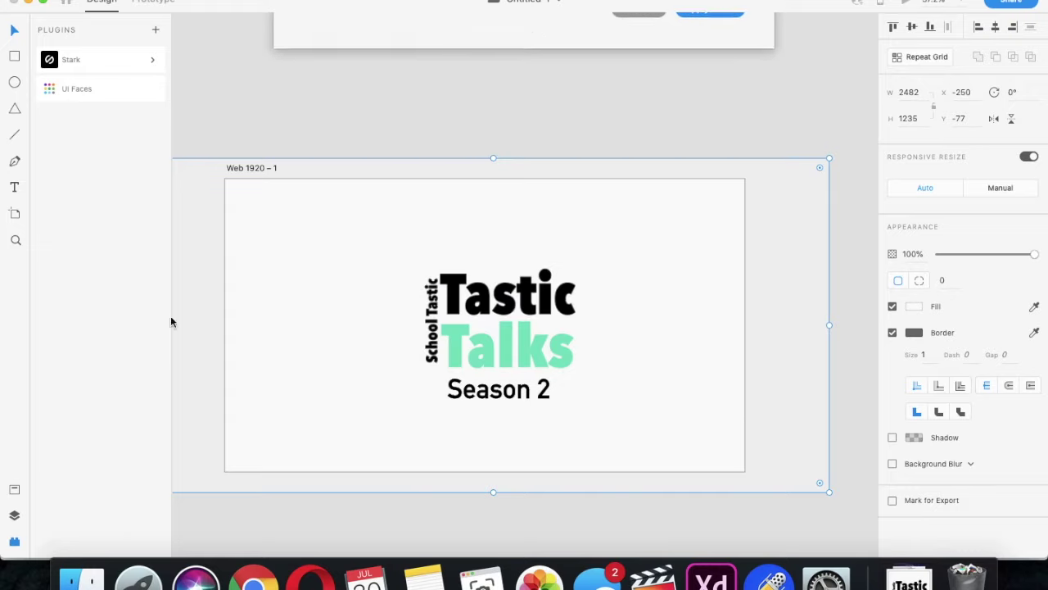
Draw a rectangle about 422 × 485 beside the logo at about X 238, Y 261, and run UI Faces on it
click(12, 59)
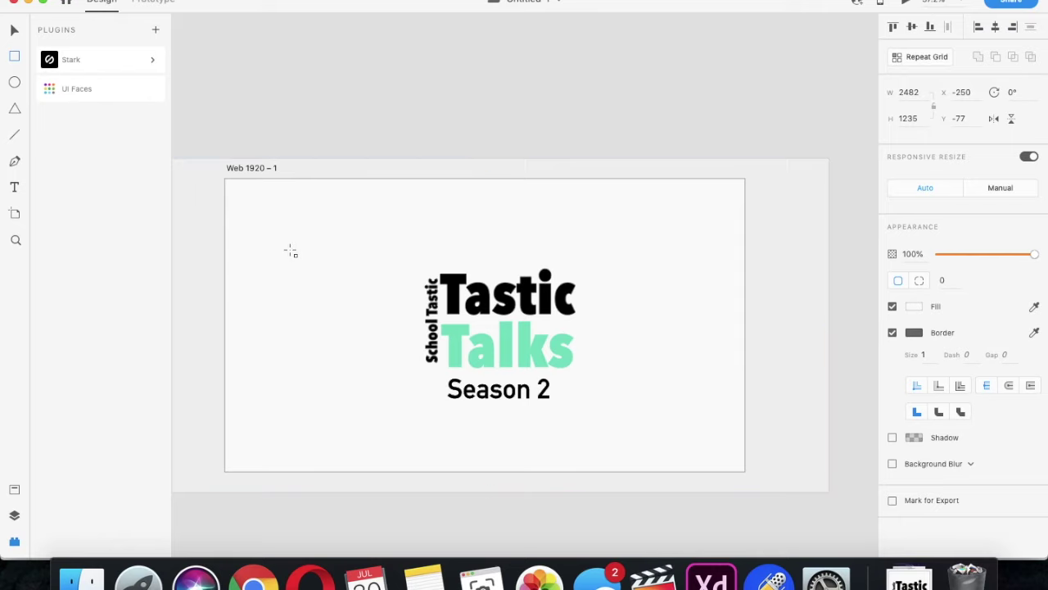
drag(290, 249, 403, 381)
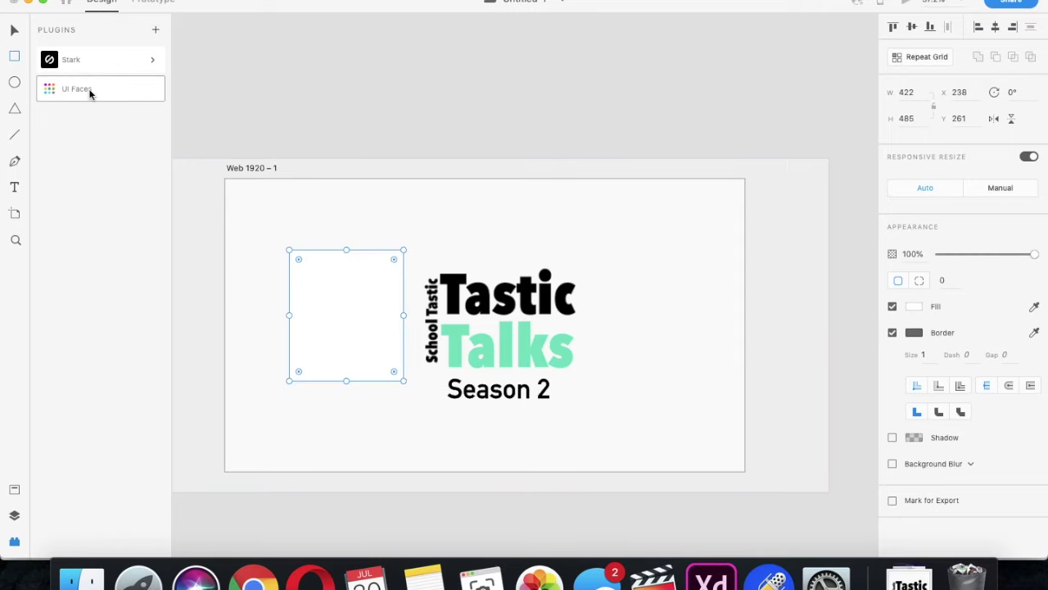
click(88, 92)
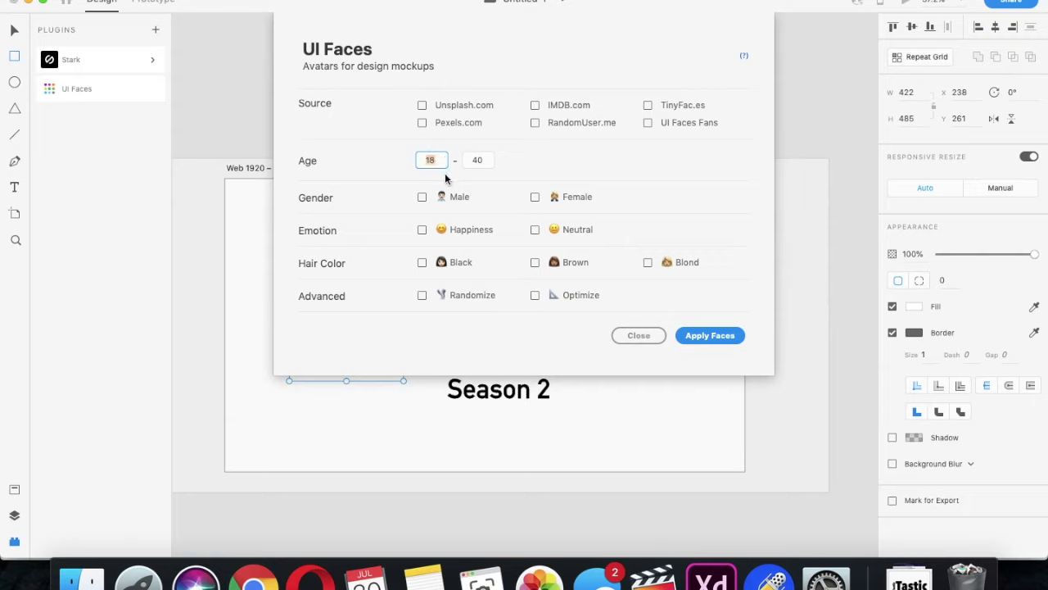
Set the face filters to ages 10–15, Male, Happiness, Black hair and Randomize, and try to apply them
text(10)
click(478, 159)
text(15)
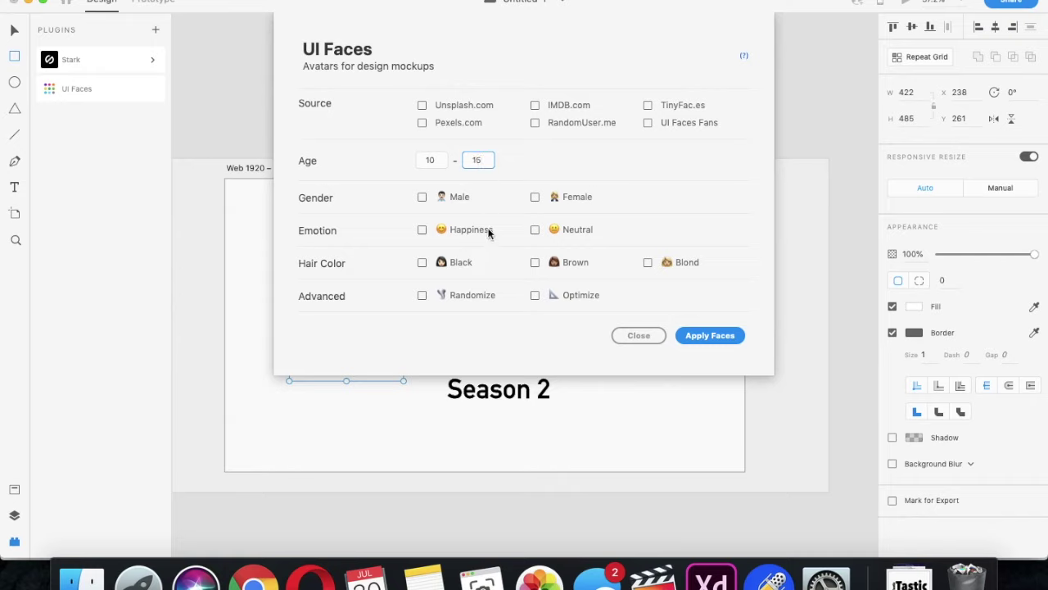
click(422, 196)
click(423, 231)
click(423, 264)
click(424, 296)
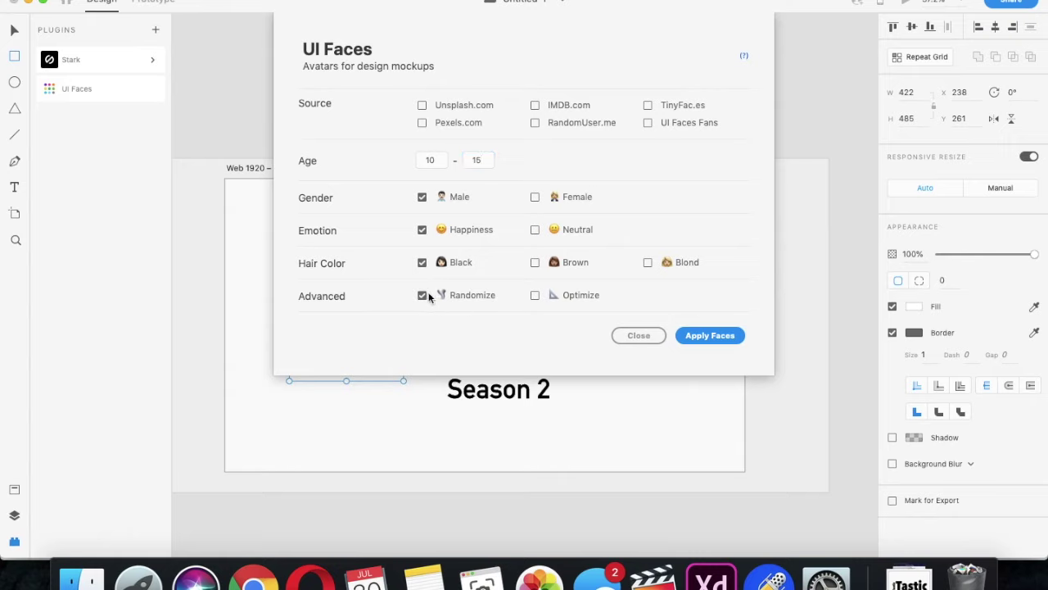
click(700, 335)
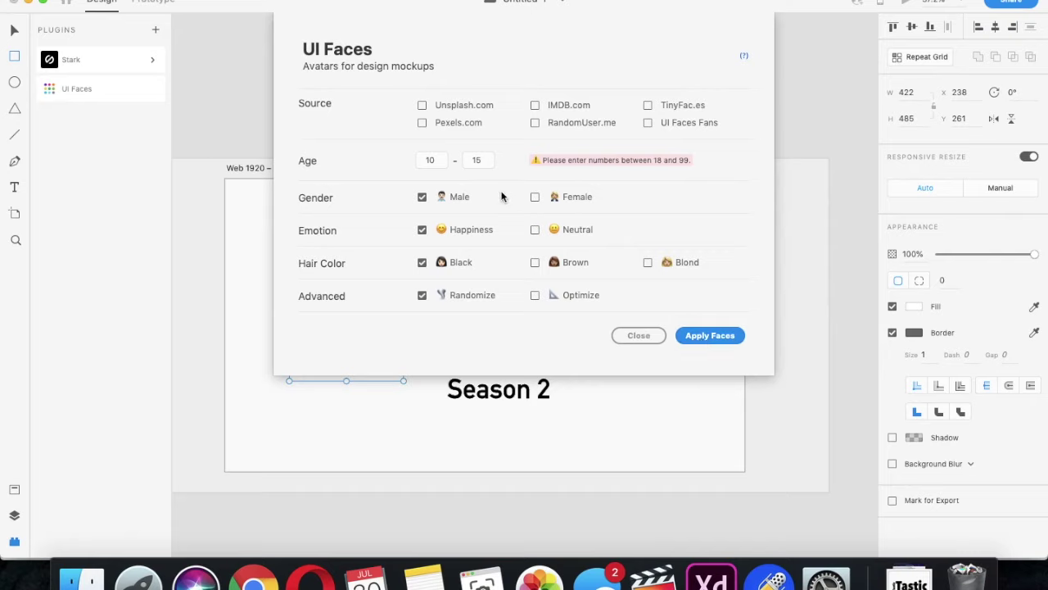
Set the age range to 19–20, try applying faces again, and dismiss the summary
click(434, 161)
text(19)
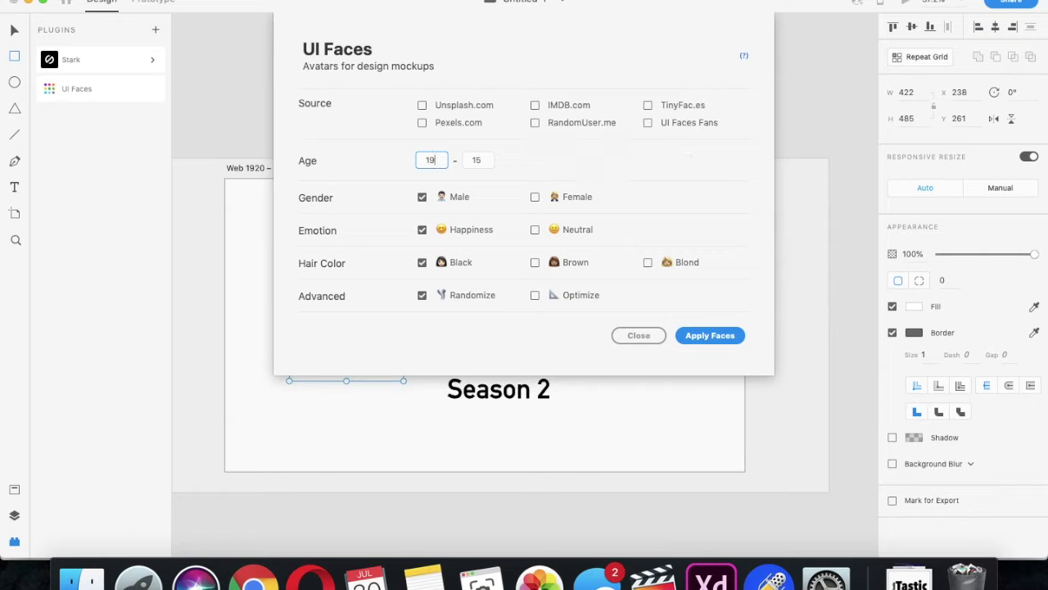
click(479, 161)
text(20)
click(709, 335)
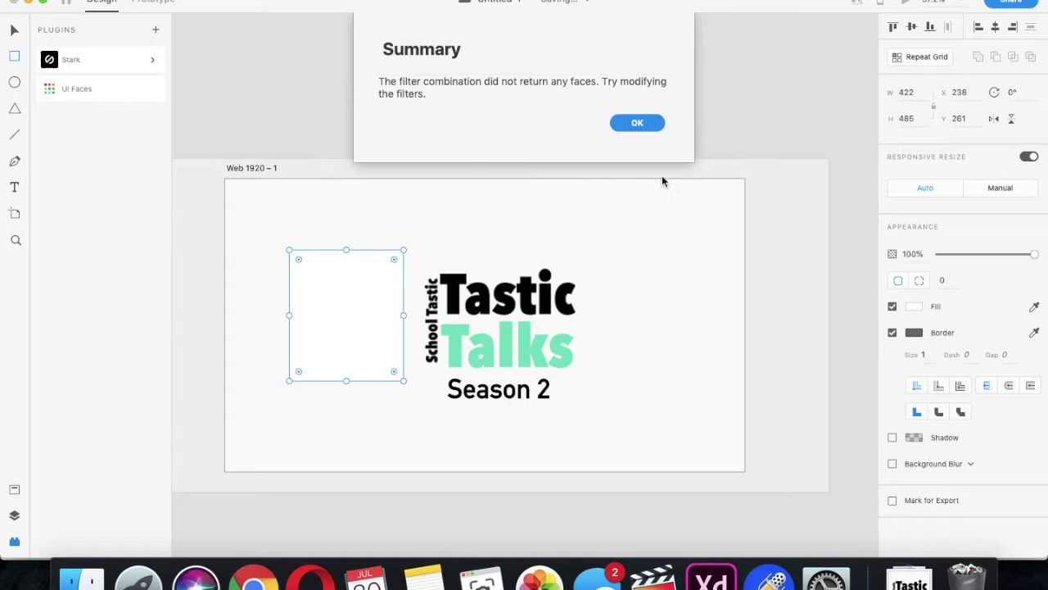
click(625, 123)
Rerun UI Faces with RandomUser.me as source, maximum age 25 and Optimize enabled, try applying faces, and dismiss the summary
click(136, 89)
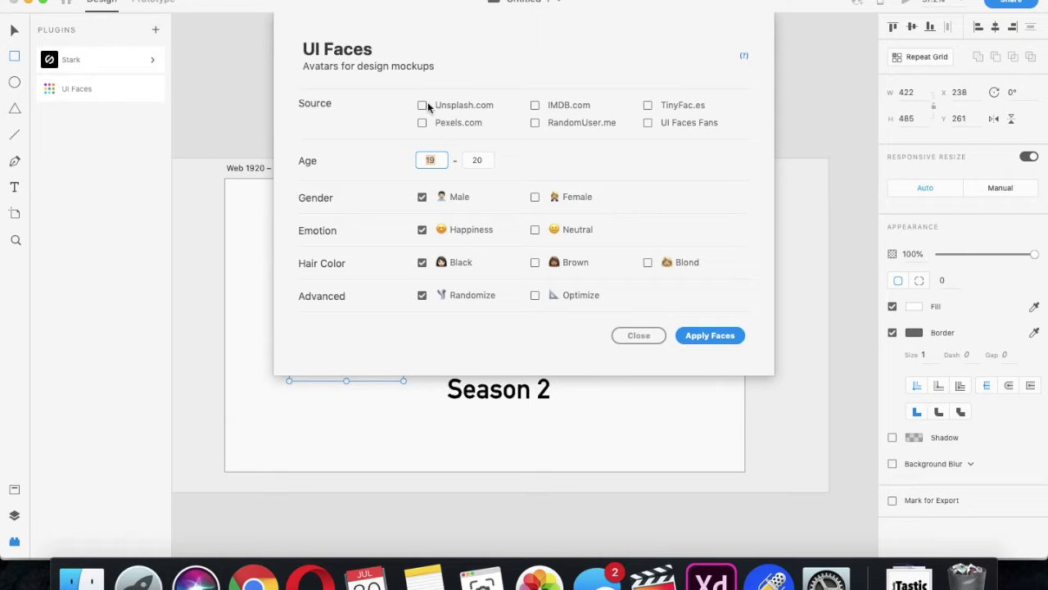
click(535, 123)
click(647, 123)
click(644, 124)
click(475, 162)
key(BackSpace)
key(BackSpace)
text(25)
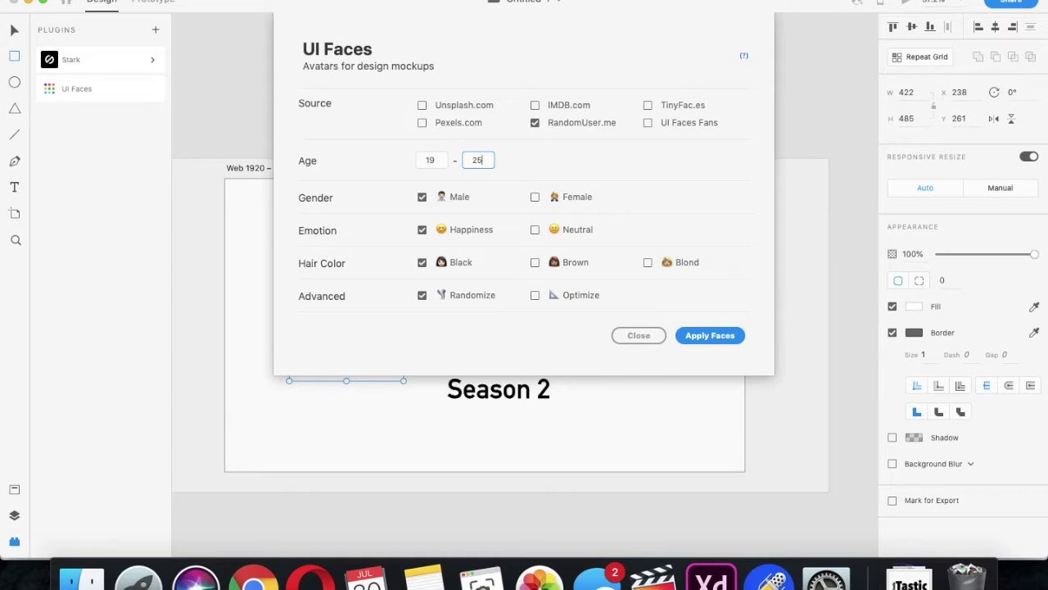
click(536, 296)
click(697, 342)
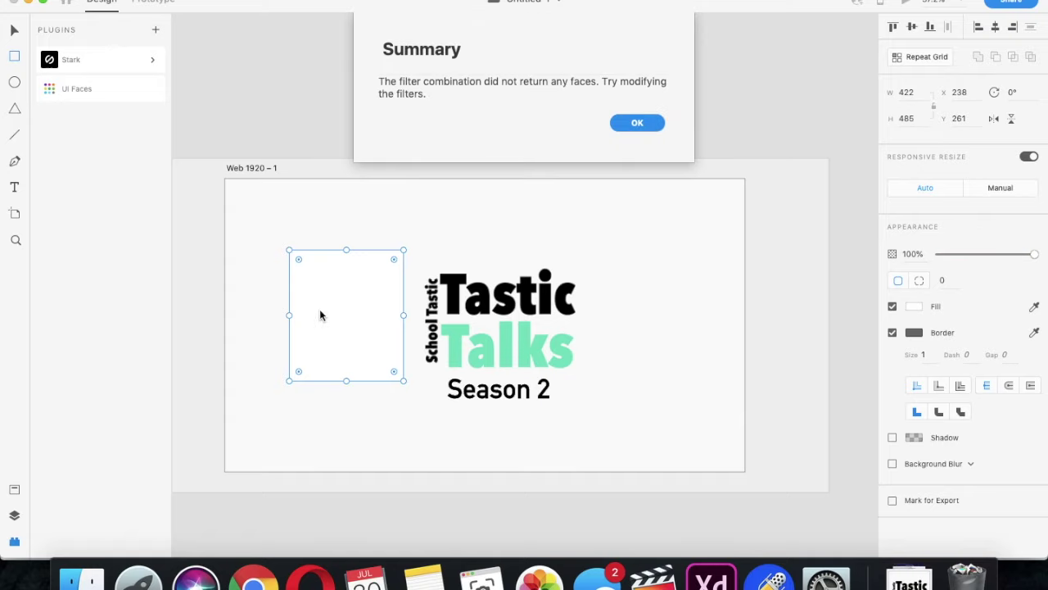
click(635, 122)
drag(357, 316, 355, 268)
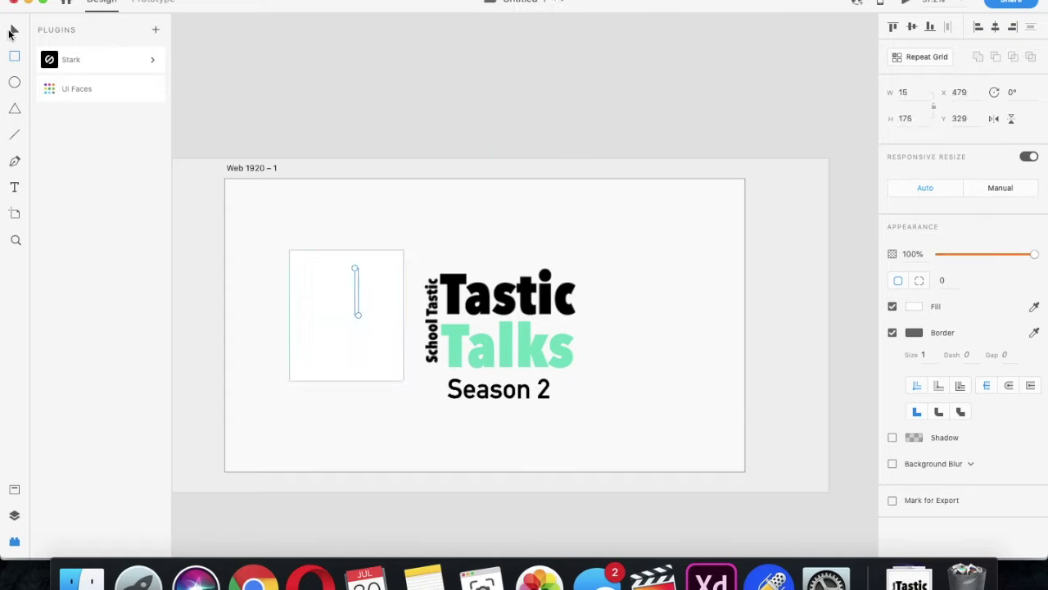
click(14, 30)
key(Delete)
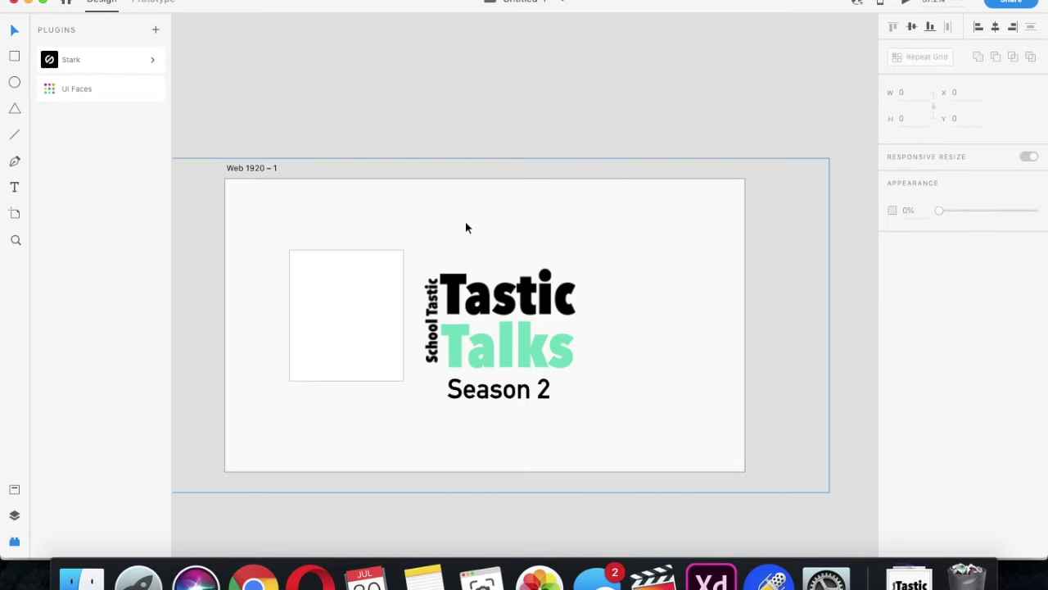
Move the oversized background rectangle down so it overlaps only the artboard's lower part, and select the small rectangle beside the logo
click(492, 312)
drag(492, 312, 475, 484)
click(248, 302)
click(325, 293)
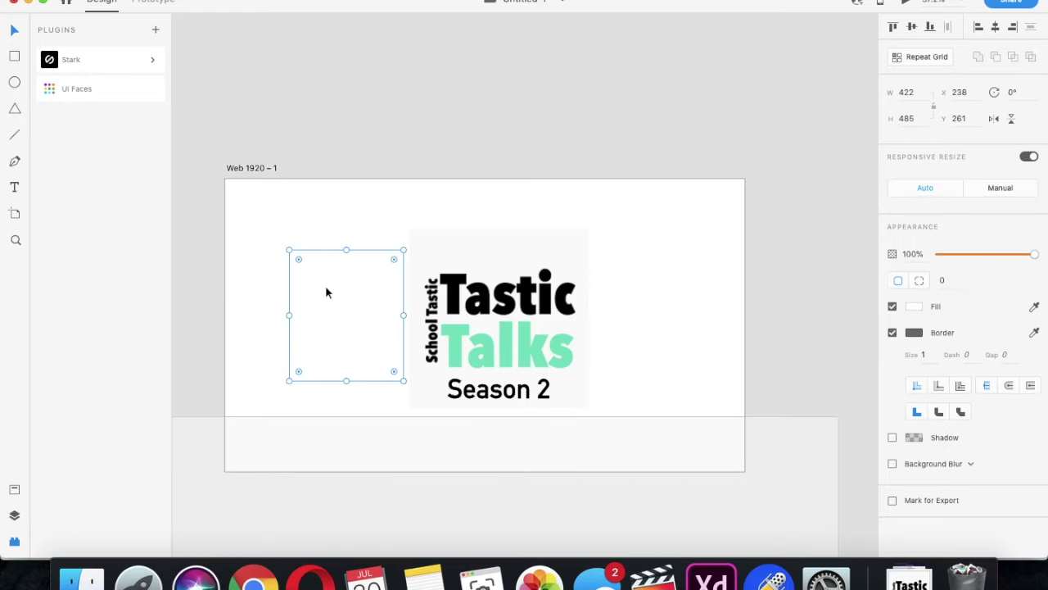
Fill the small rectangle using UI Faces with only Female, Neutral and Blond filters, Randomize off, and deselect it
click(103, 96)
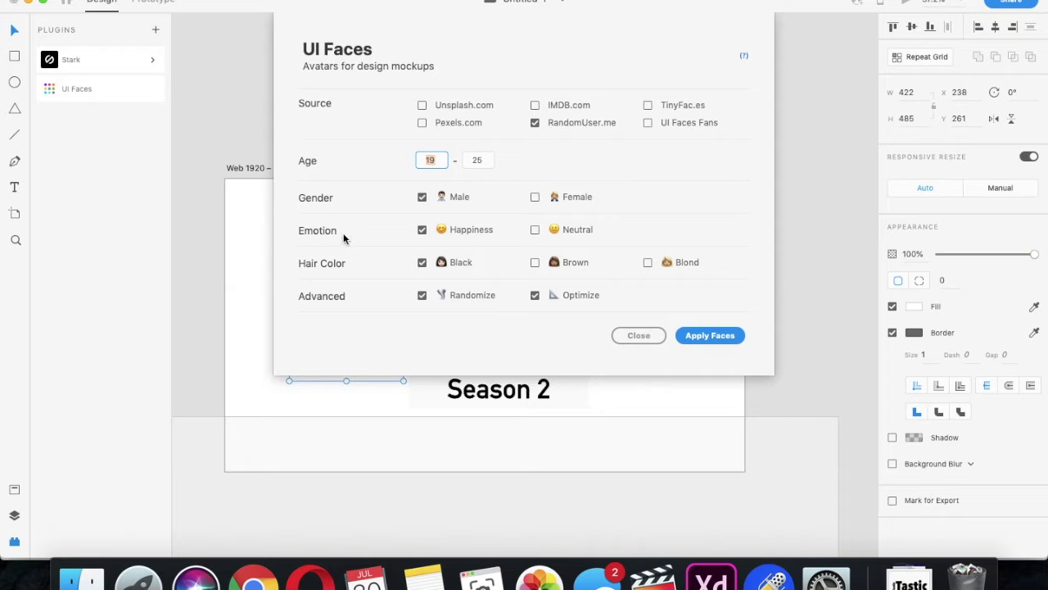
click(537, 197)
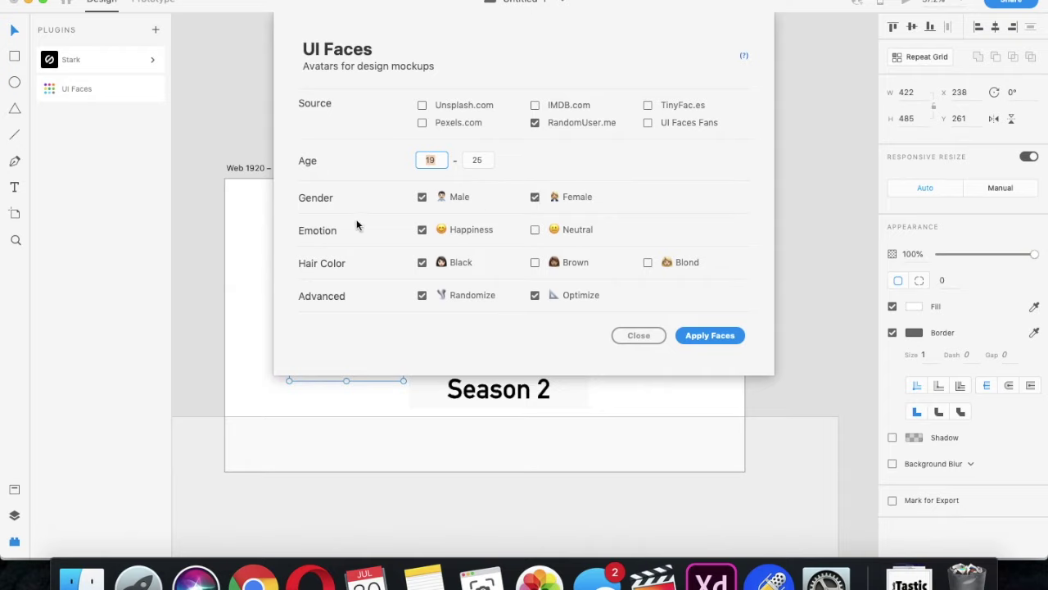
click(422, 198)
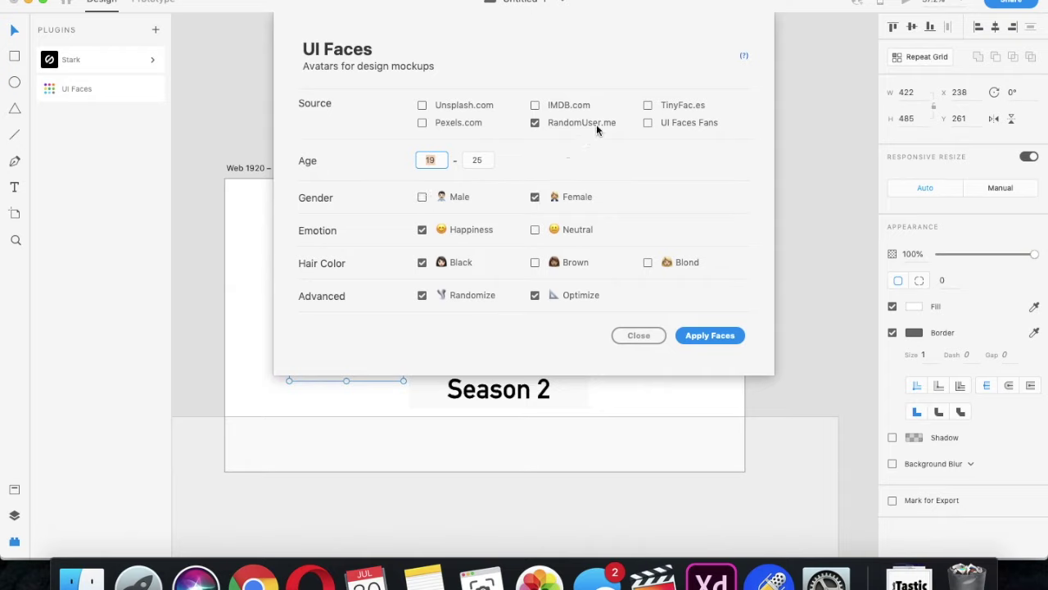
click(535, 230)
click(423, 230)
click(422, 263)
click(648, 262)
click(422, 295)
click(680, 337)
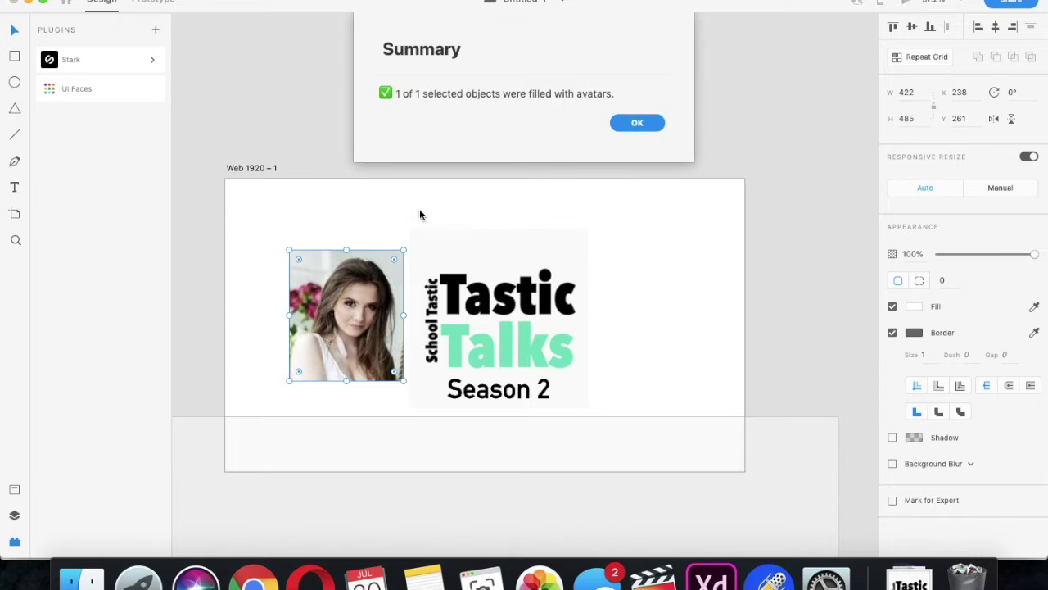
click(635, 124)
click(303, 219)
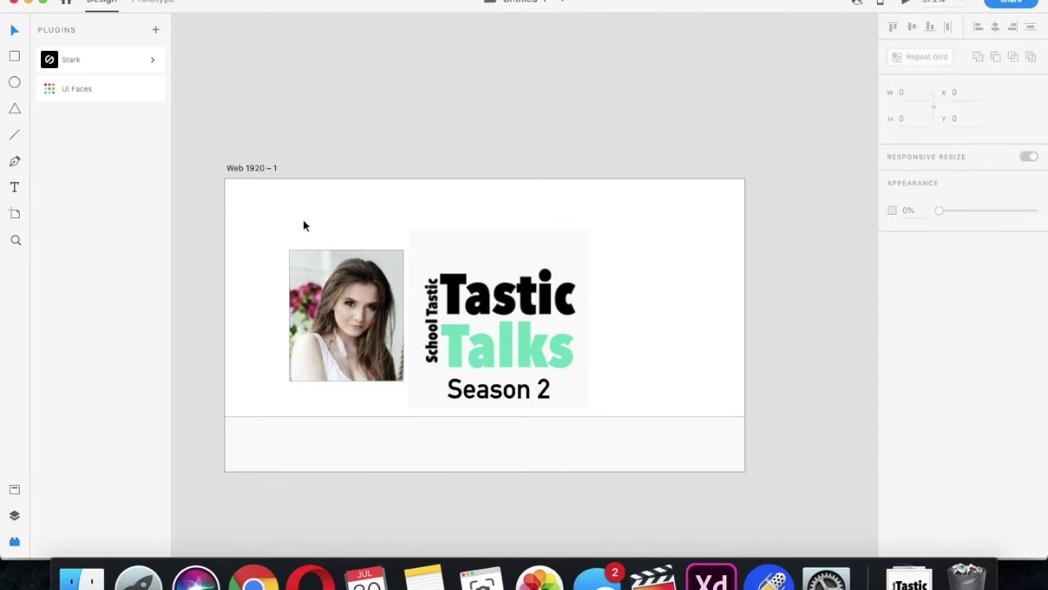
Replace the portrait in the small rectangle using UI Faces filters Male, Happiness and Black hair instead of Female, Neutral and Blond
scroll(355, 285, up, 5)
scroll(354, 284, down, 5)
click(355, 284)
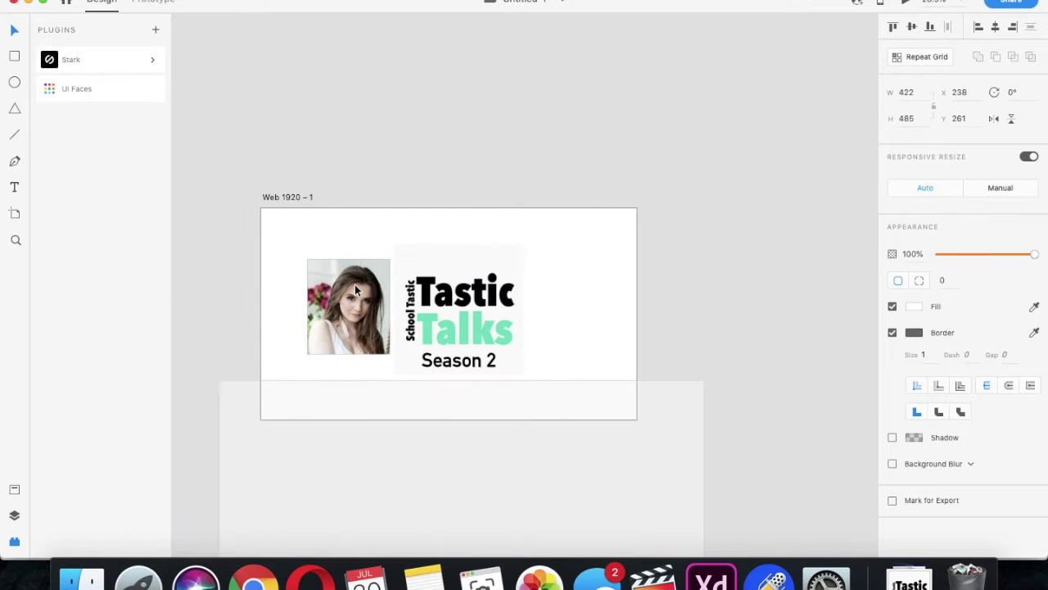
click(133, 88)
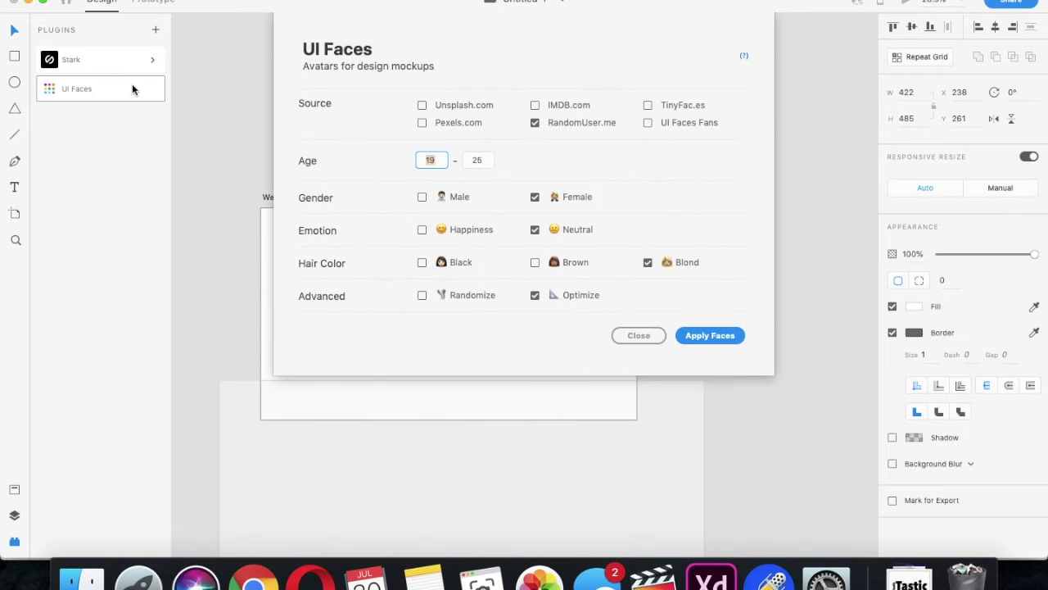
click(422, 196)
click(535, 197)
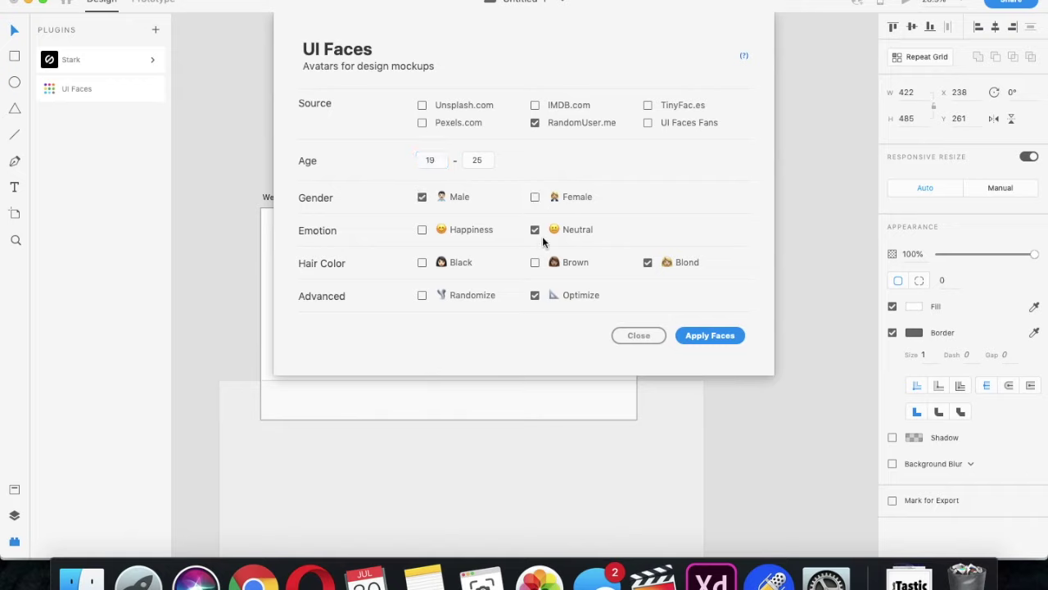
click(535, 230)
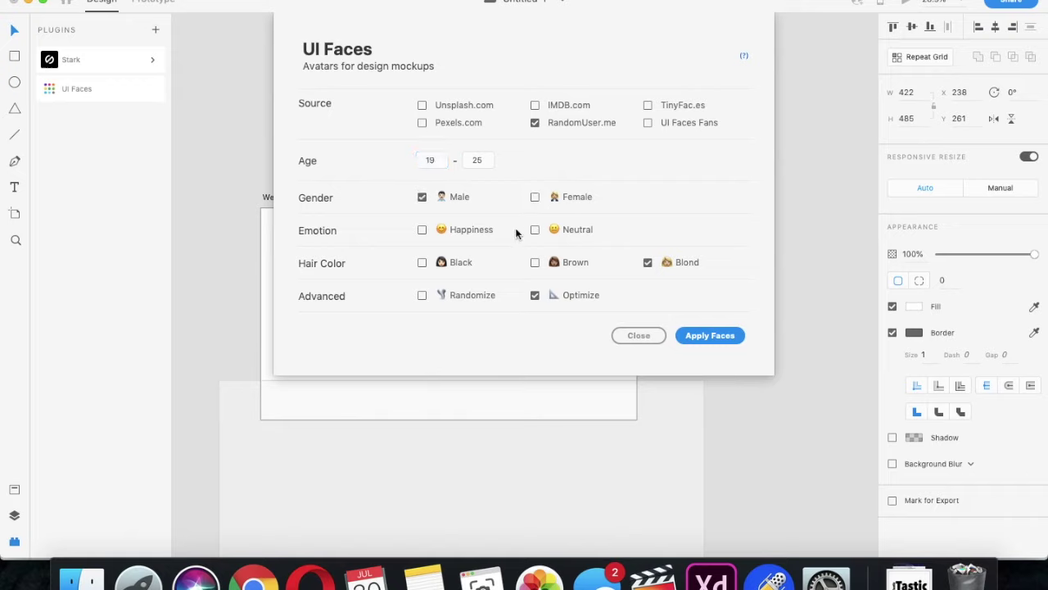
click(422, 230)
click(422, 262)
click(647, 263)
click(710, 334)
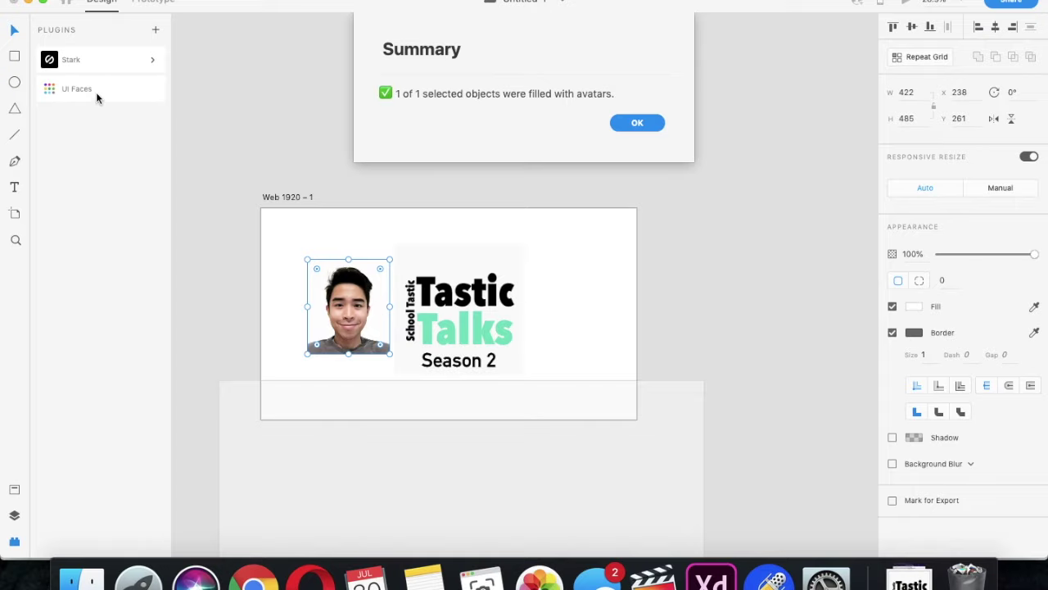
click(616, 123)
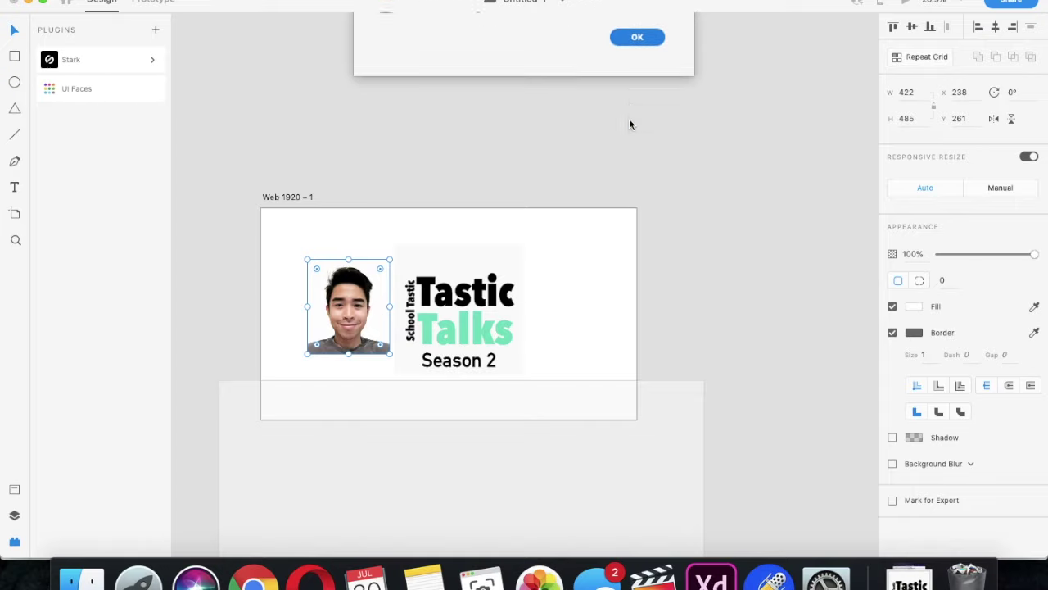
Try to fill the portrait rectangle from TinyFac.es instead of UI Faces Fans, and dismiss the summary
click(103, 93)
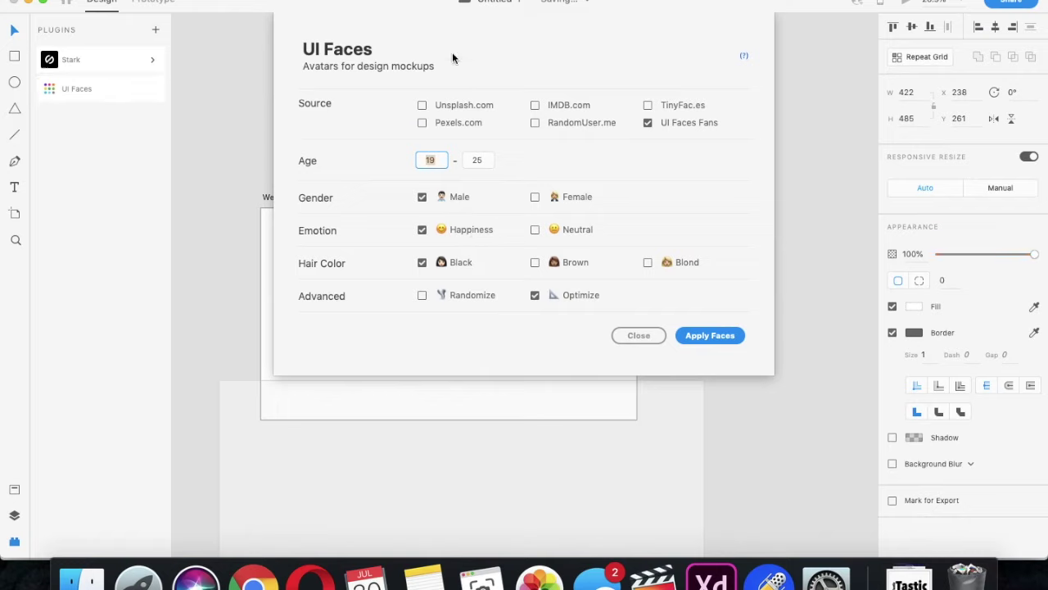
click(647, 122)
click(706, 336)
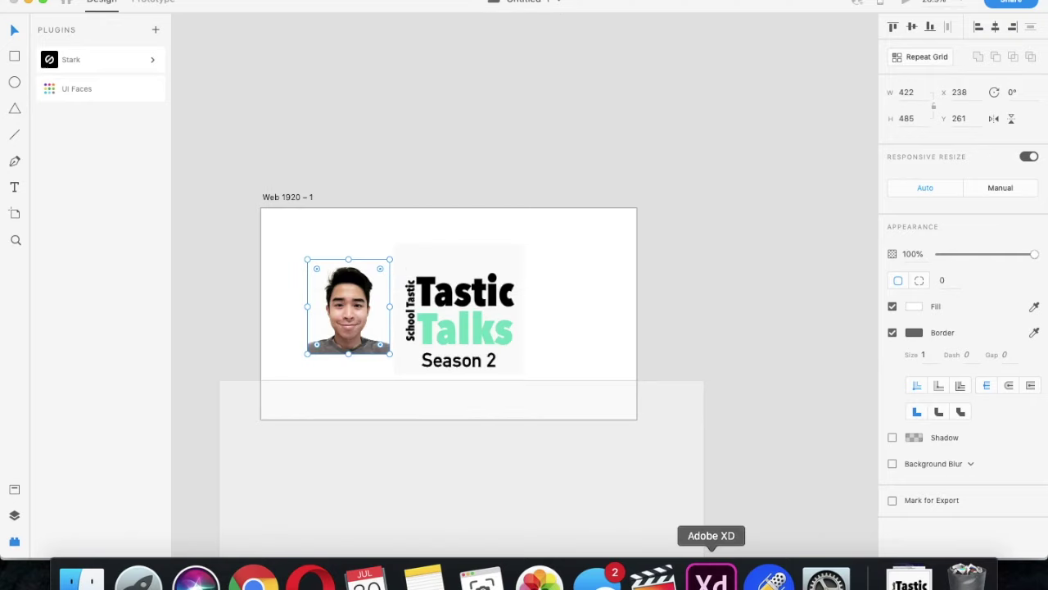
click(651, 120)
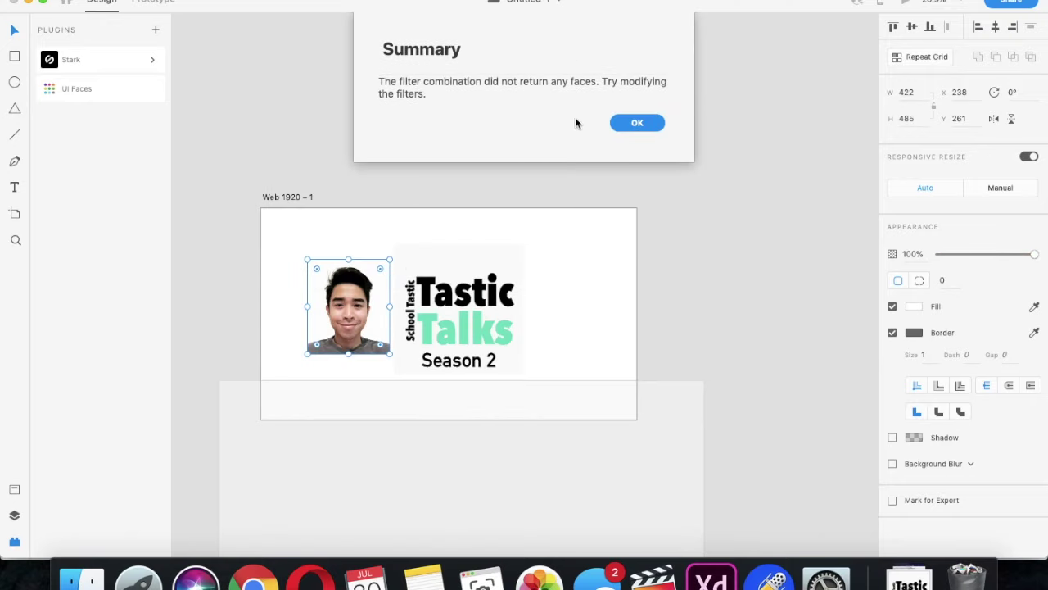
Switch the UI Faces source from TinyFac.es to Unsplash.com, try applying faces to the portrait rectangle, and dismiss the summary
click(97, 90)
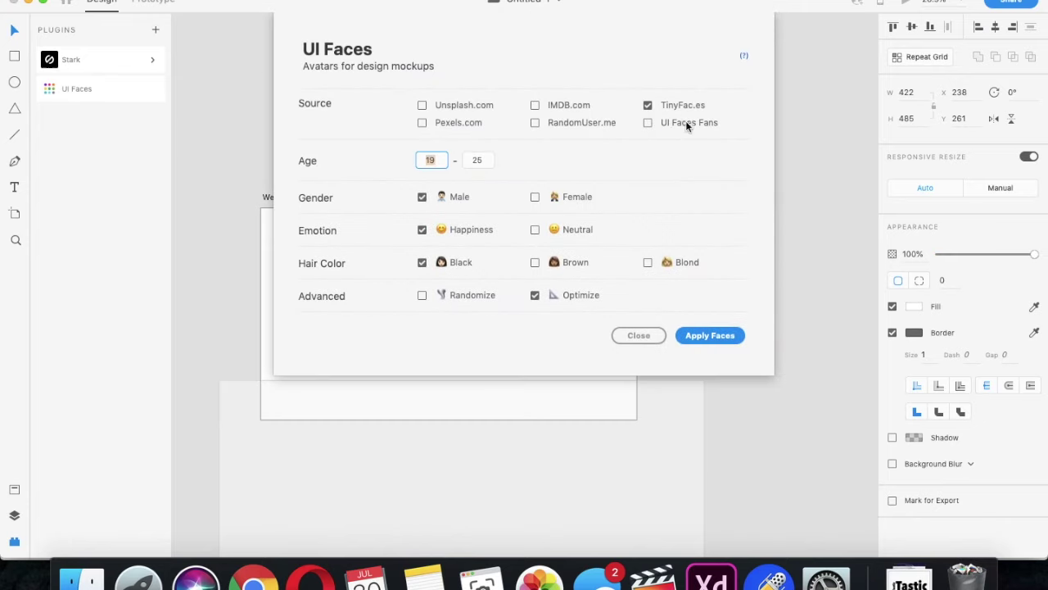
click(647, 105)
click(423, 106)
click(711, 336)
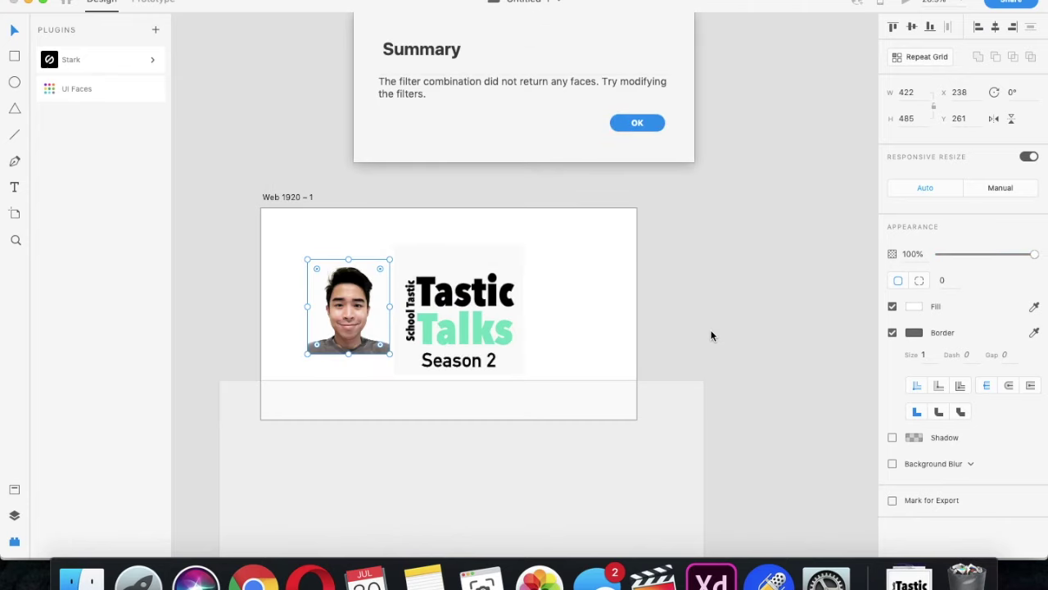
click(653, 121)
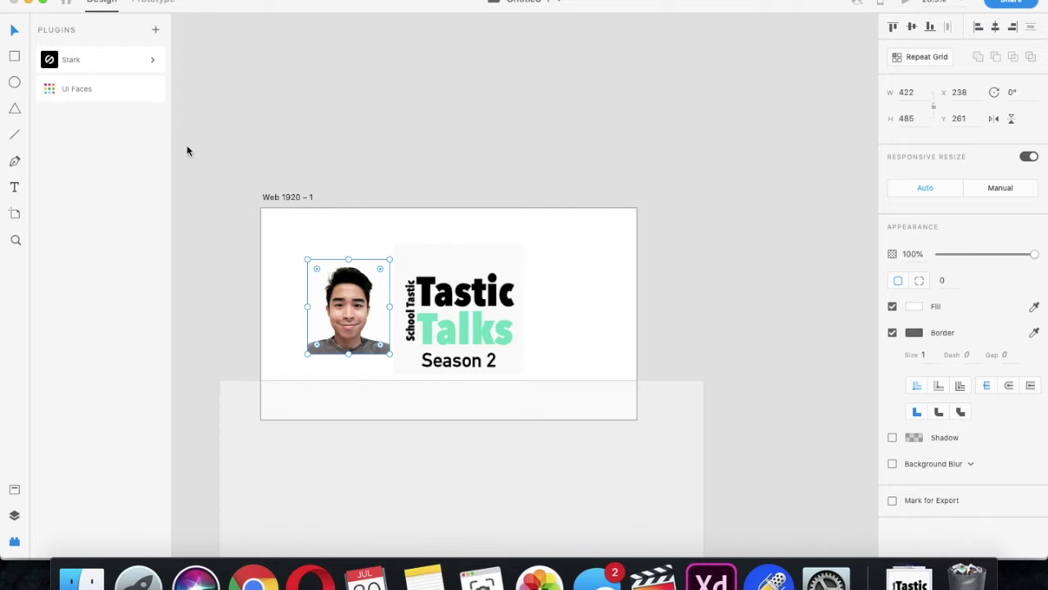
Replace the face in the portrait rectangle using UI Faces with the Neutral emotion instead of Happiness, and dismiss the summary
click(106, 91)
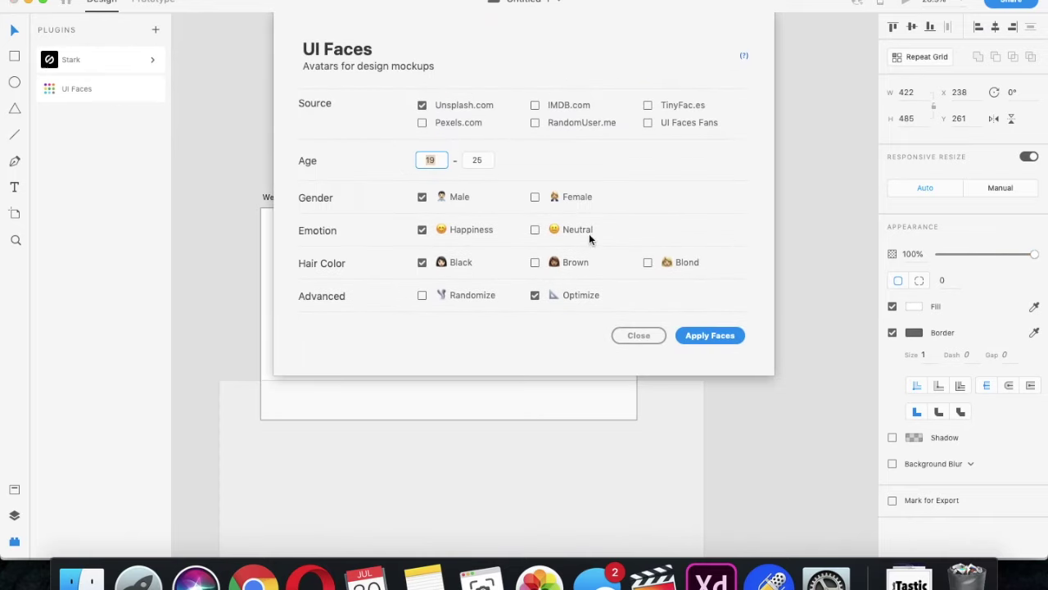
click(422, 229)
click(710, 335)
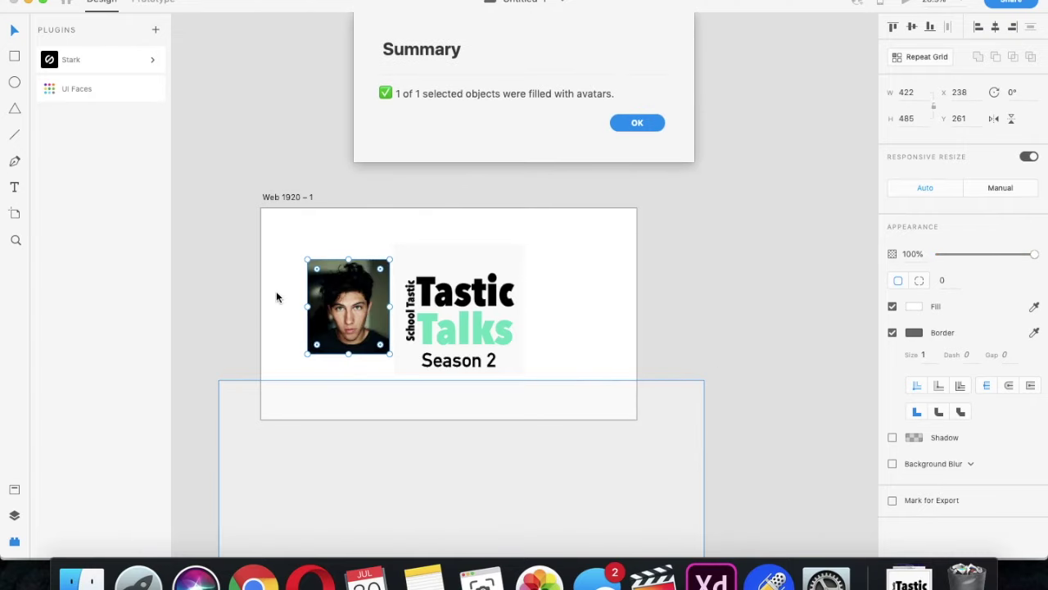
click(627, 121)
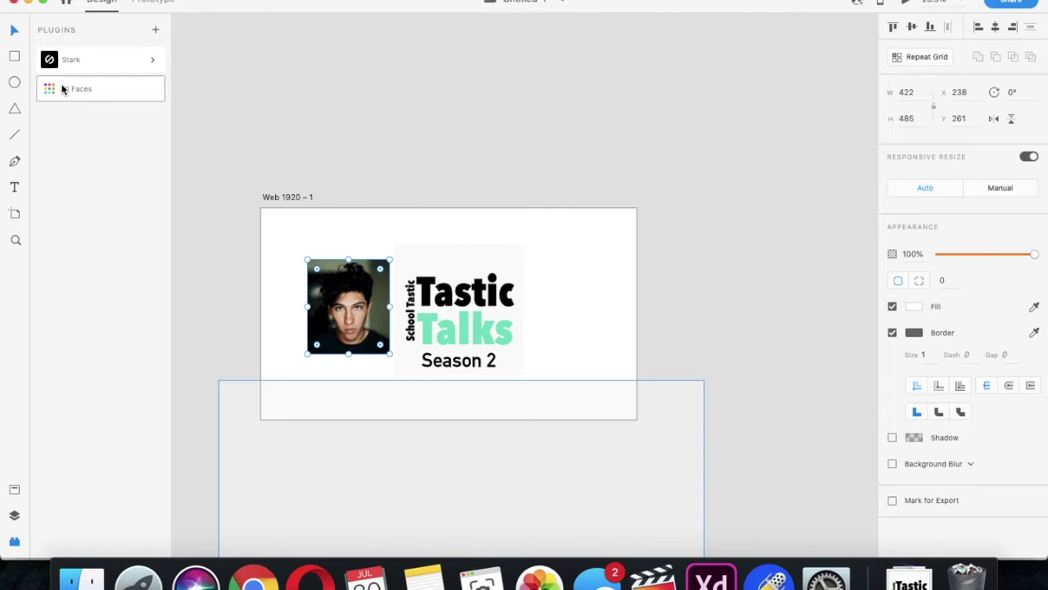
Delete the portrait rectangle and move the large pale rectangle up behind the logo so it covers the whole artboard
click(69, 92)
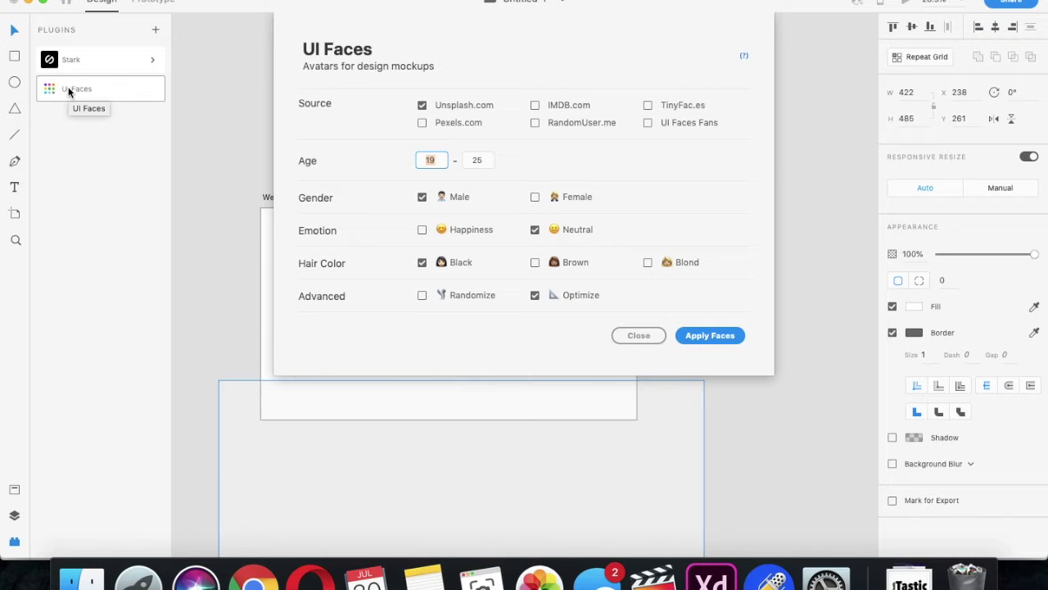
click(638, 336)
key(Delete)
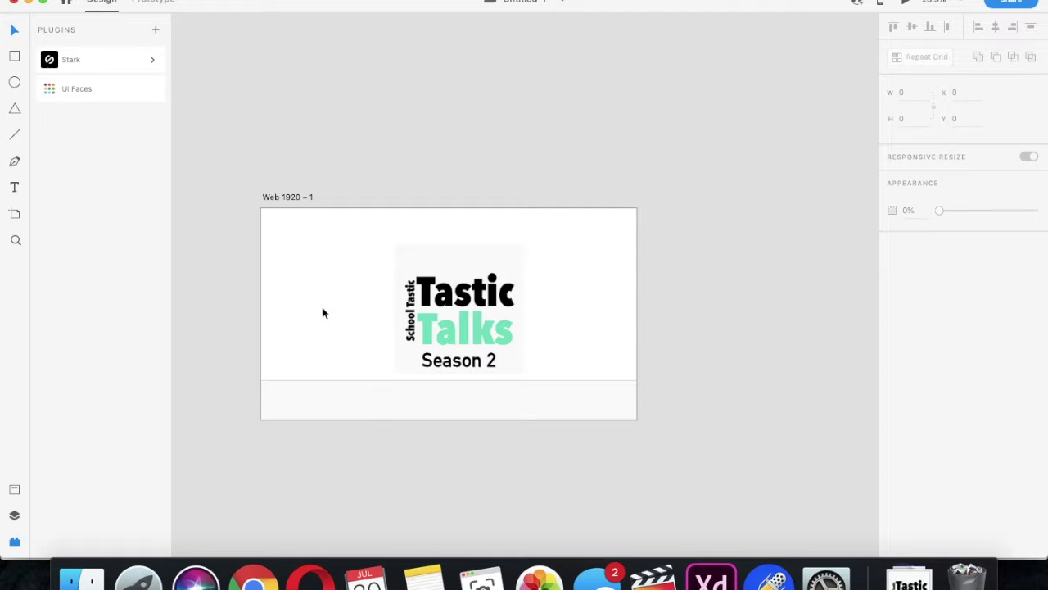
drag(558, 380, 551, 214)
click(91, 58)
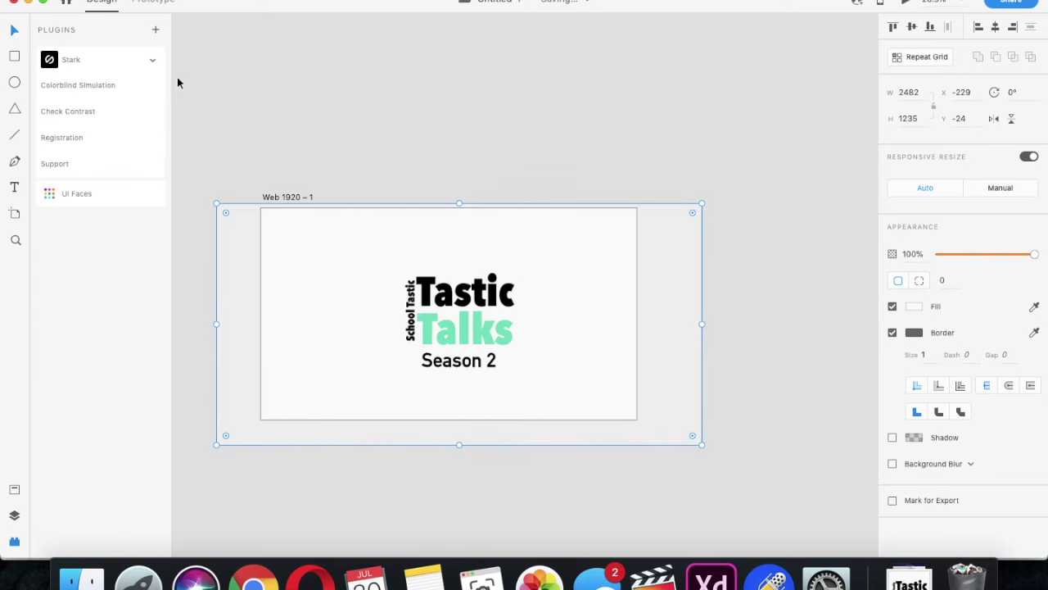
click(131, 64)
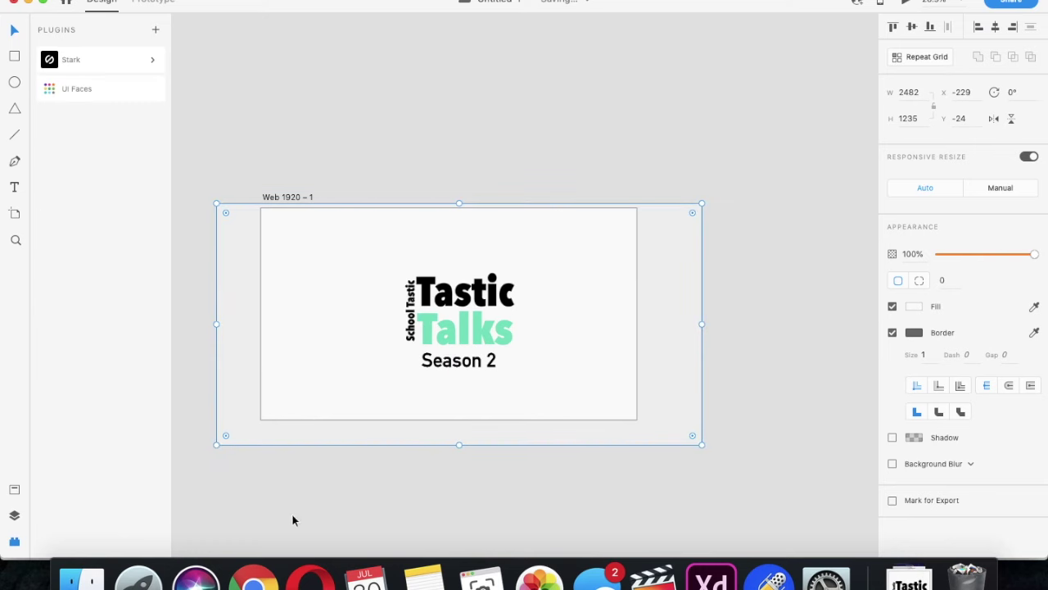
Switch to the web browser, find the Calendar plugin on the Adobe XD resources page and open its download page
click(310, 578)
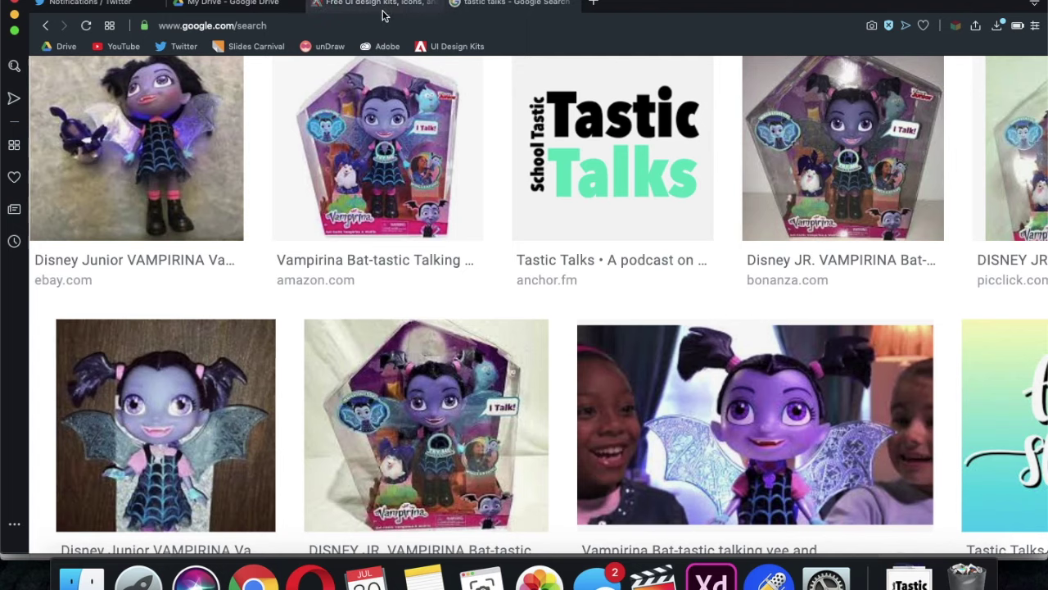
click(381, 12)
scroll(580, 539, down, 10)
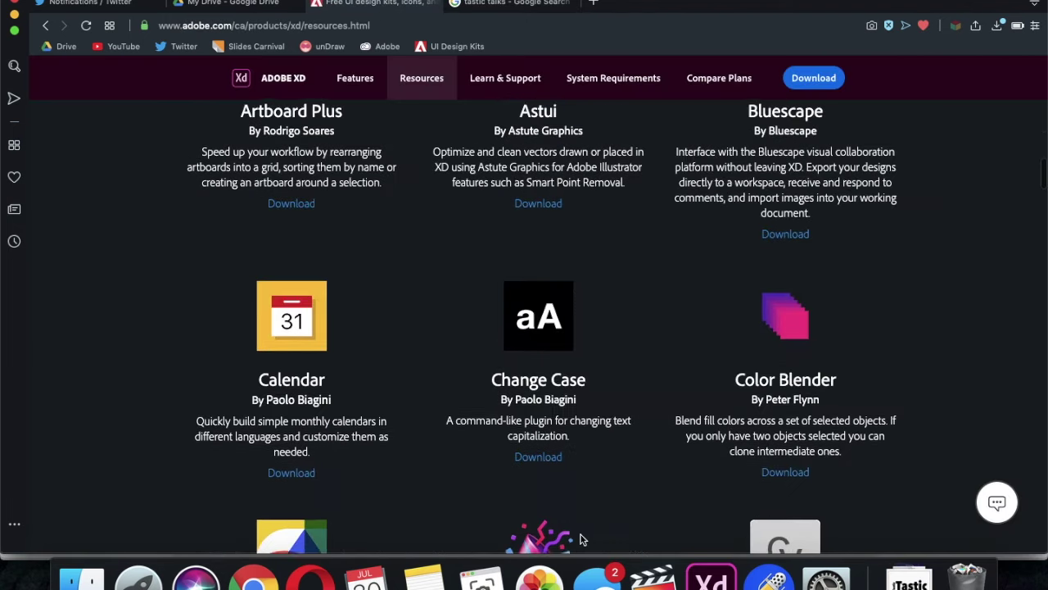
scroll(580, 539, up, 1)
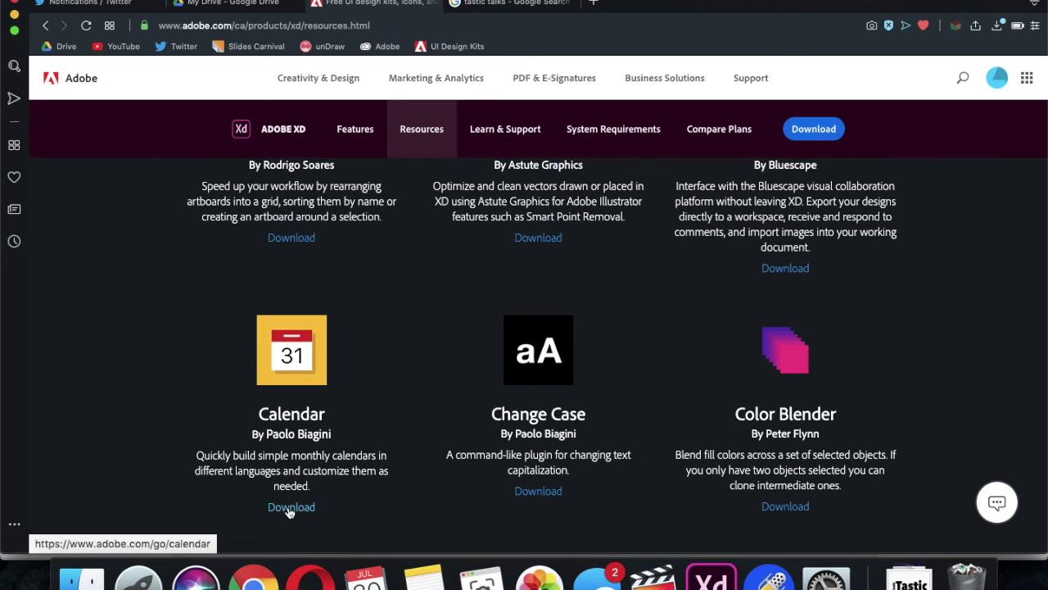
scroll(324, 342, down, 5)
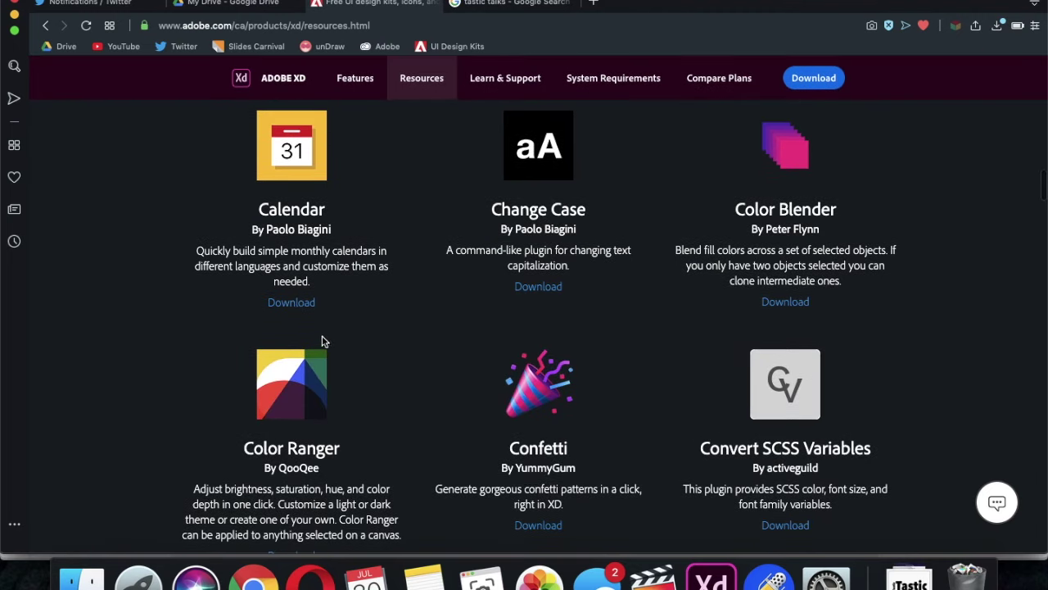
click(293, 303)
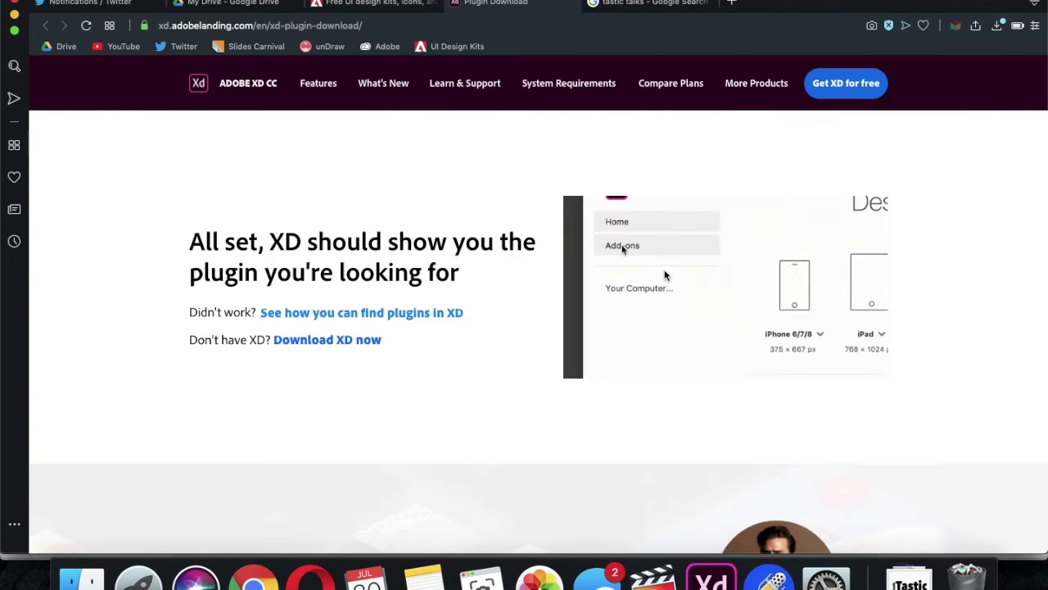
scroll(598, 350, down, 2)
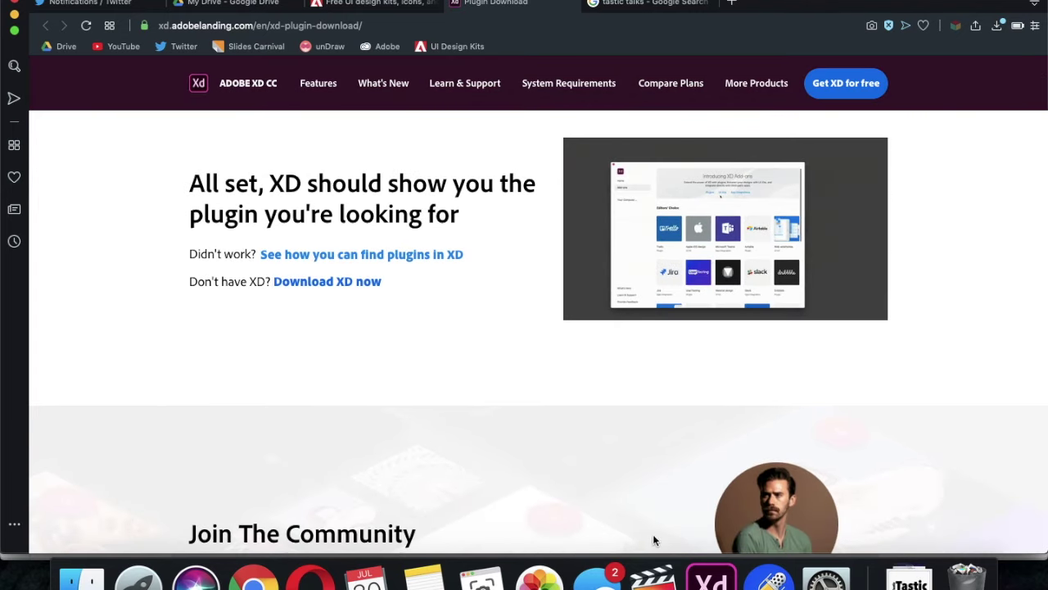
scroll(721, 444, up, 1)
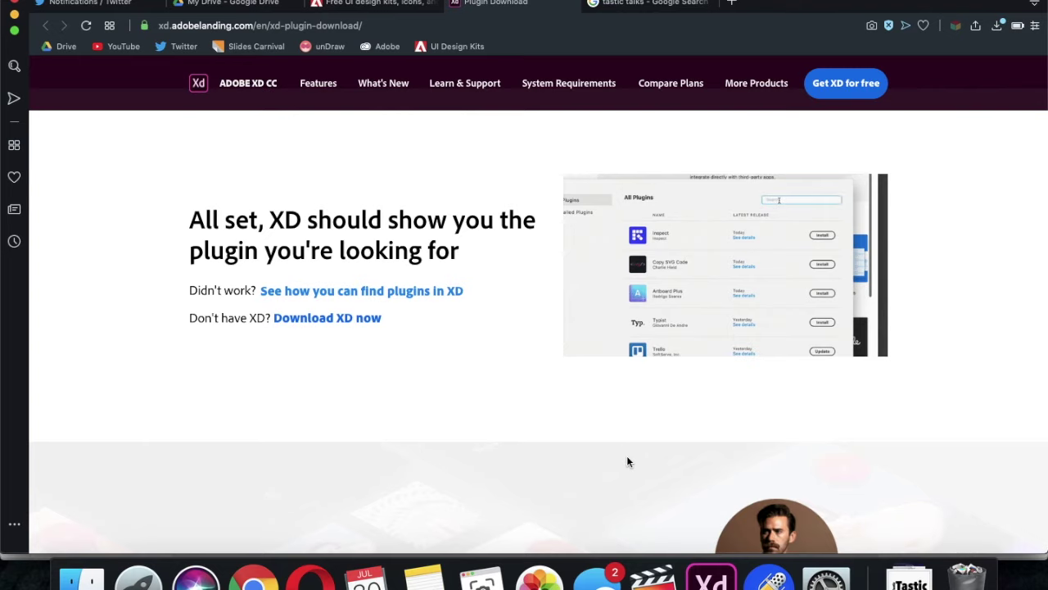
Switch to Adobe XD, open the plugin catalogue among the add-ons and search all plugins for "calender"
click(711, 577)
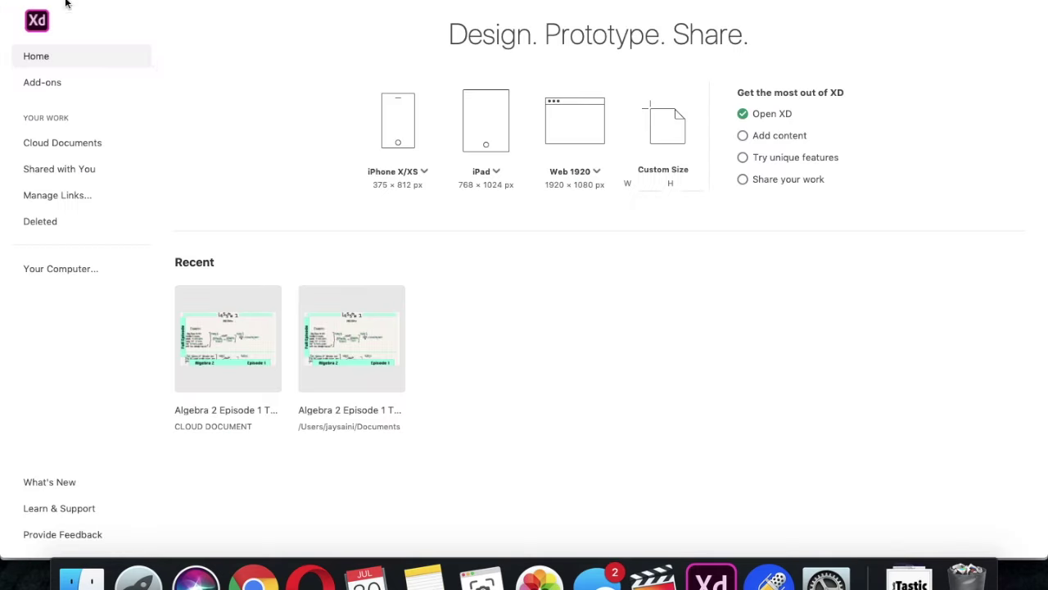
click(59, 91)
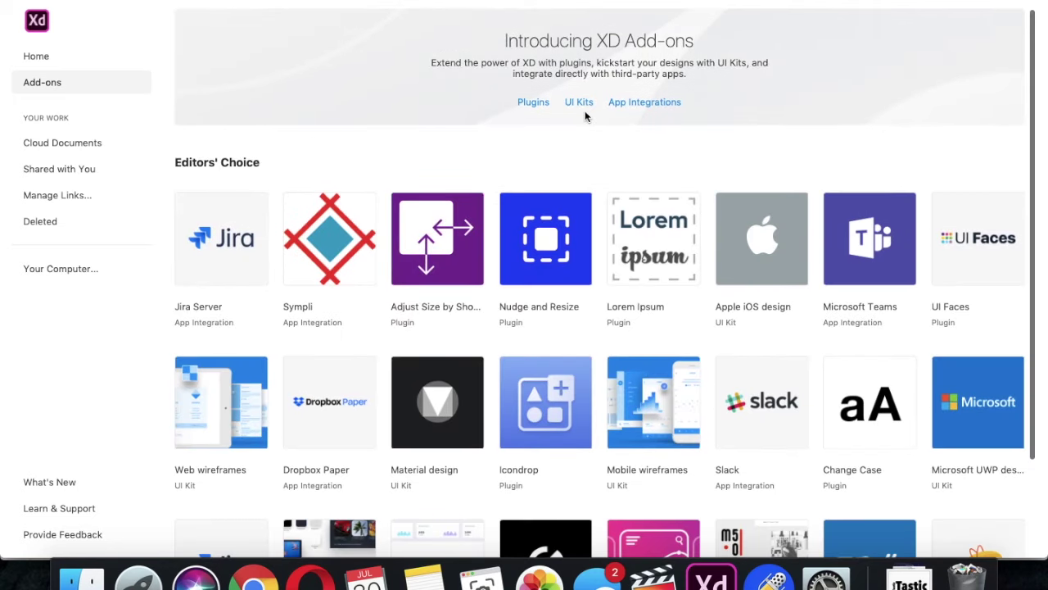
click(522, 103)
click(695, 131)
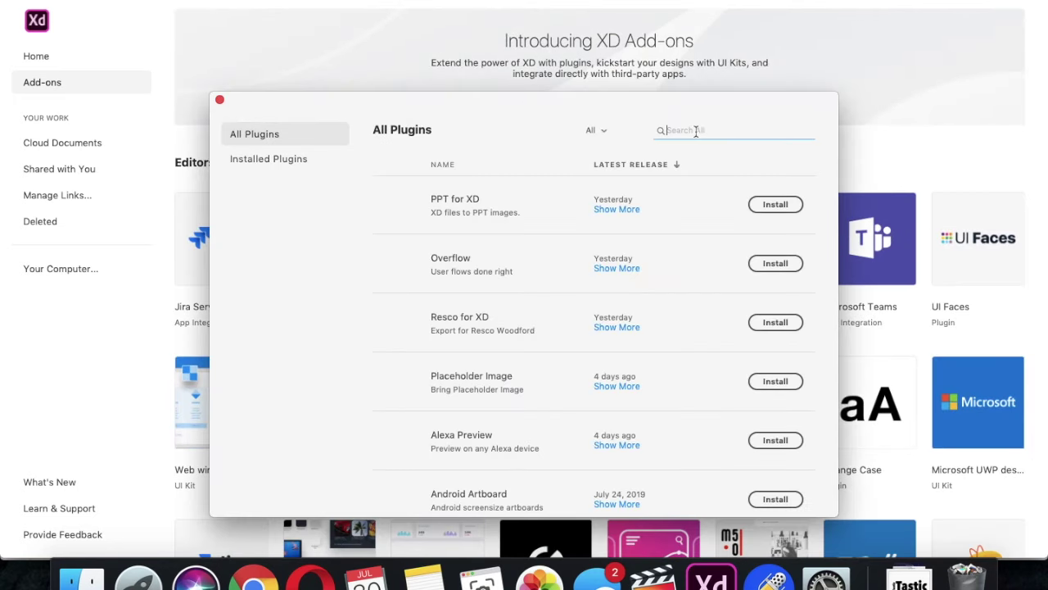
text(calender)
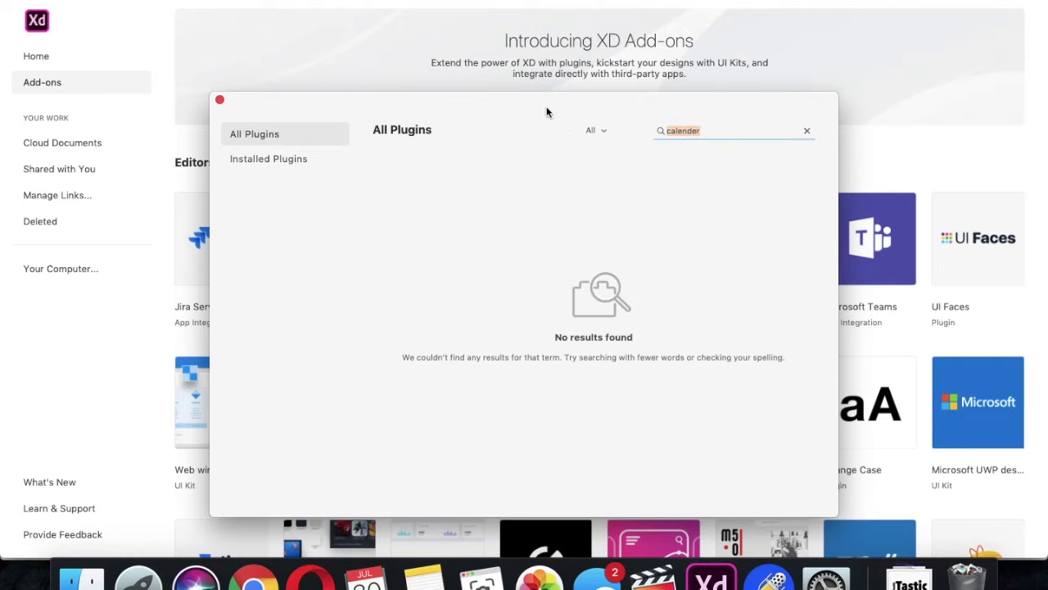
Switch to the browser and check the Calendar plugin's listing and the demonstration of how to find plugins in XD
click(310, 578)
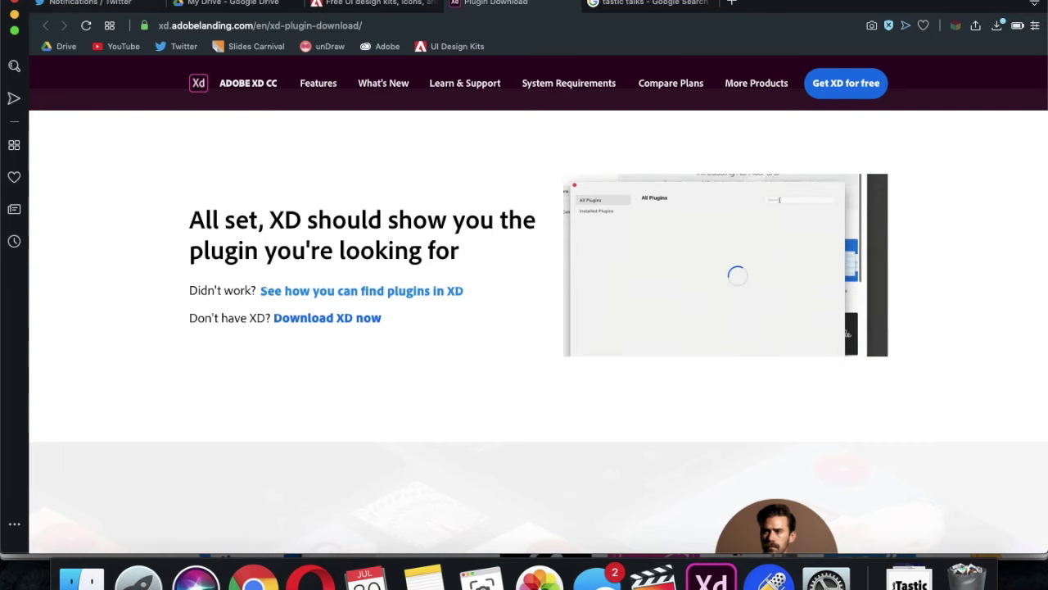
click(375, 4)
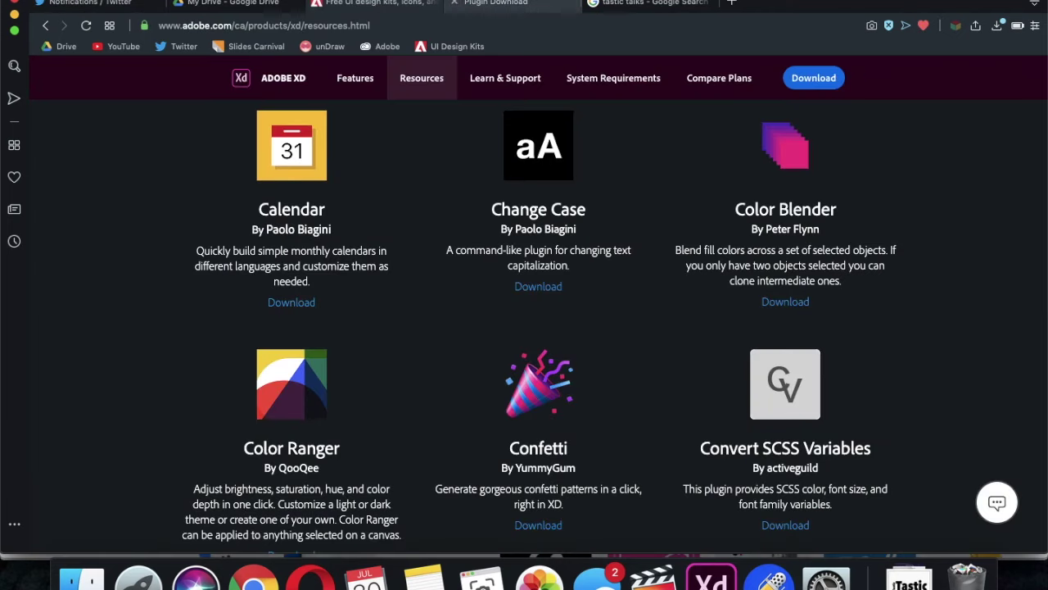
click(501, 4)
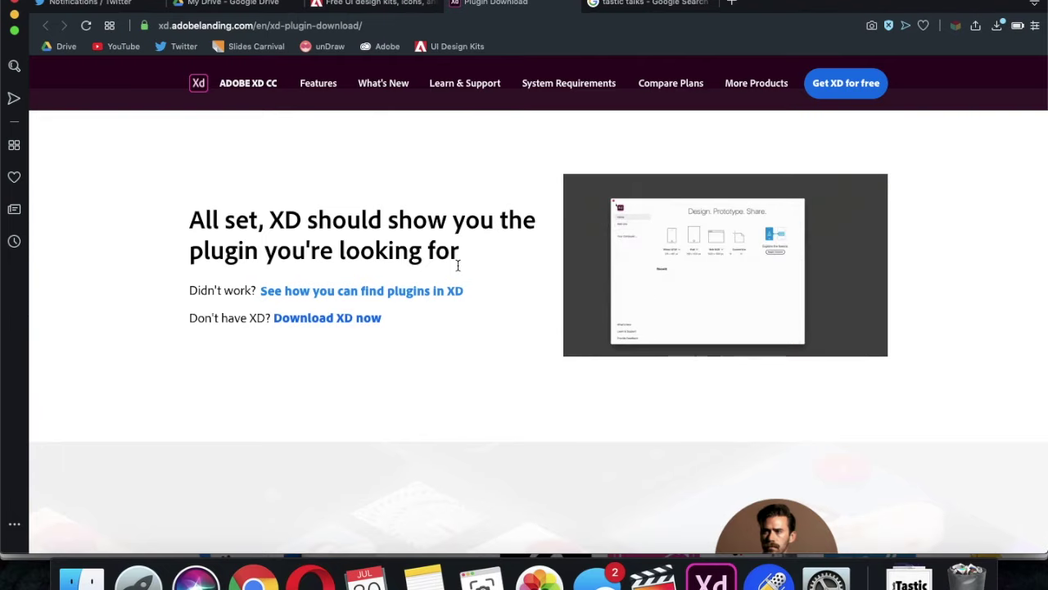
scroll(460, 246, down, 3)
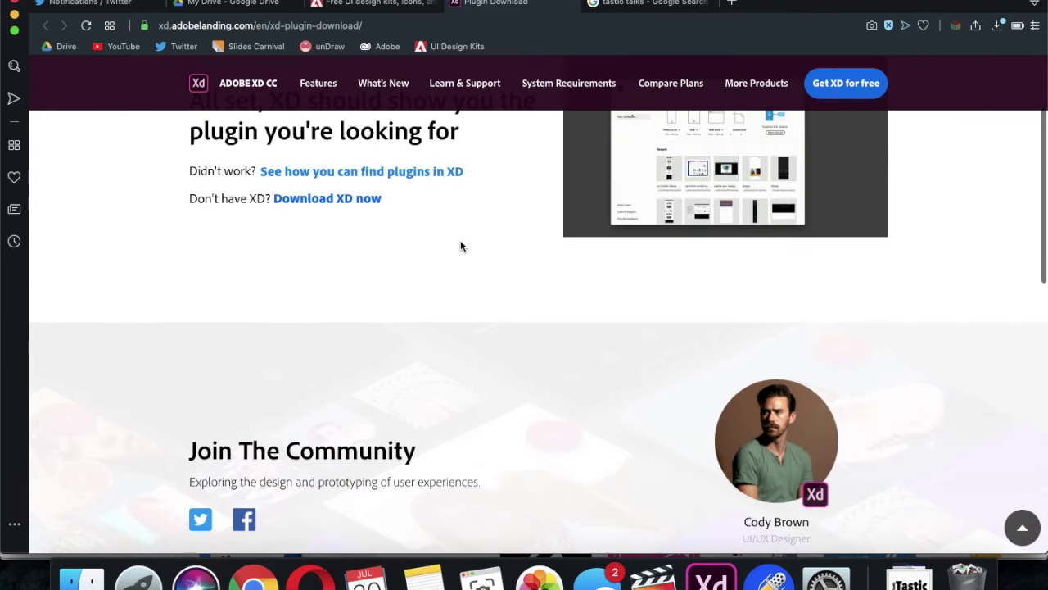
click(395, 177)
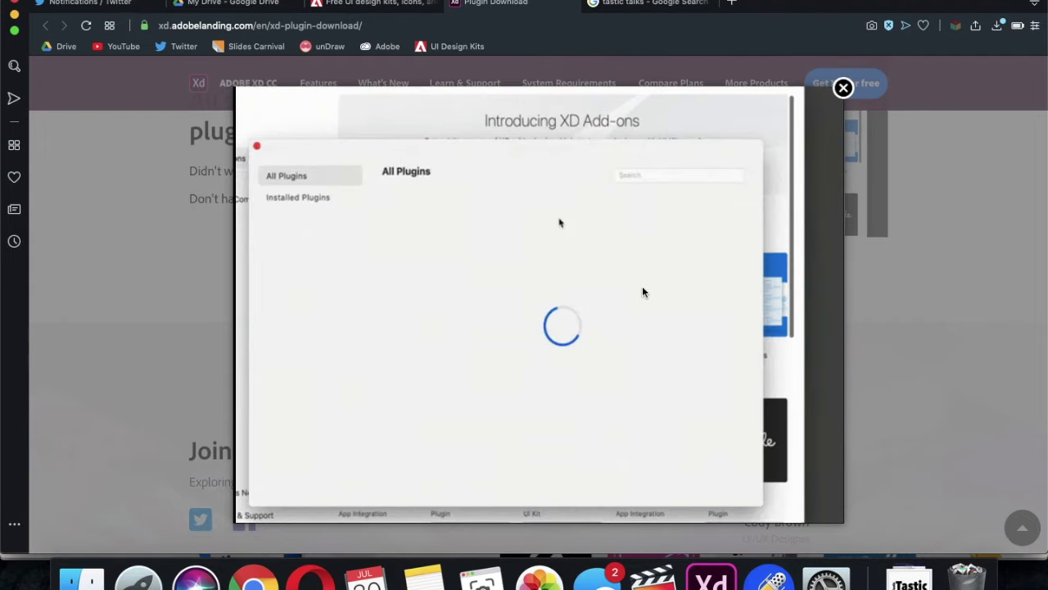
click(832, 86)
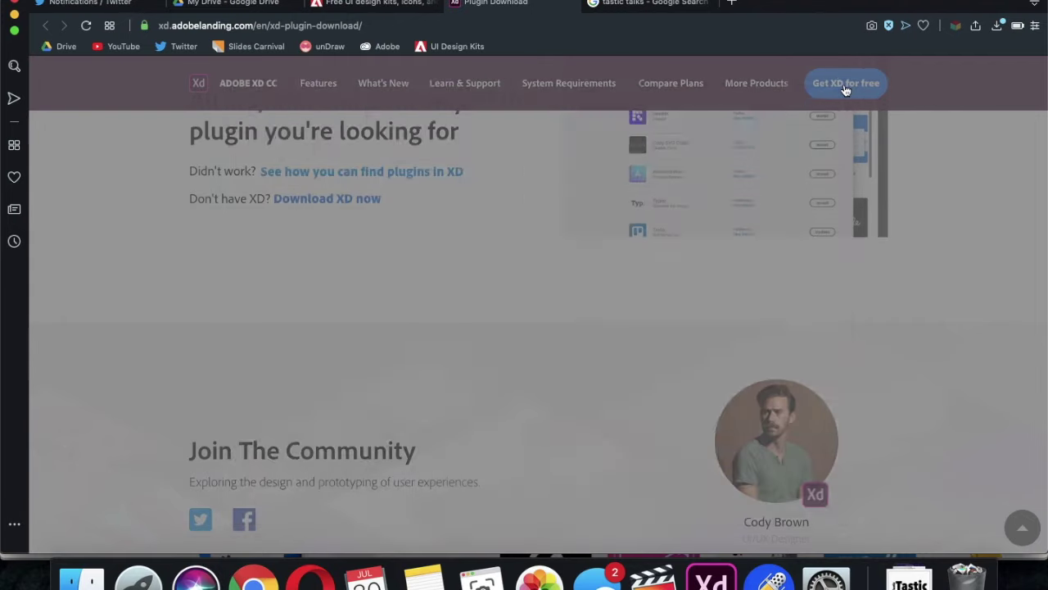
click(710, 577)
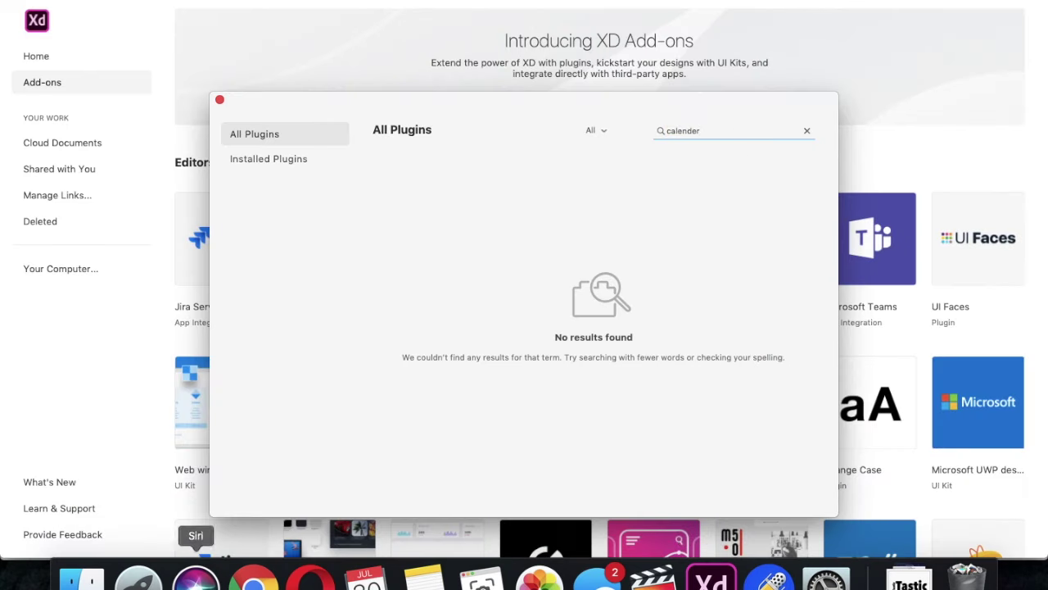
click(310, 577)
click(407, 4)
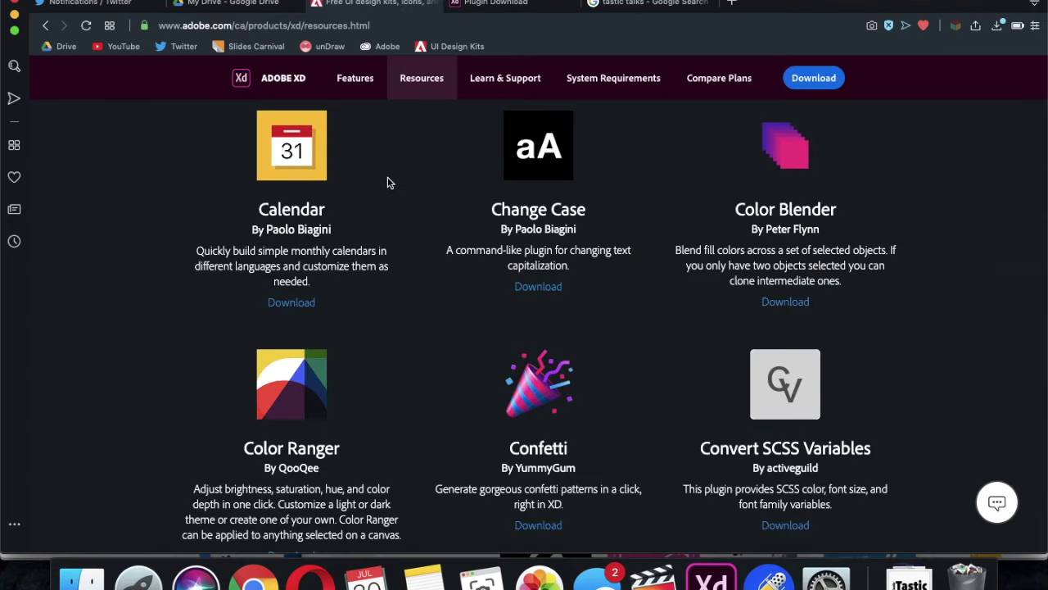
Switch back to Adobe XD, correct the plugin search to "calendar" and install the Calendar plugin
click(711, 578)
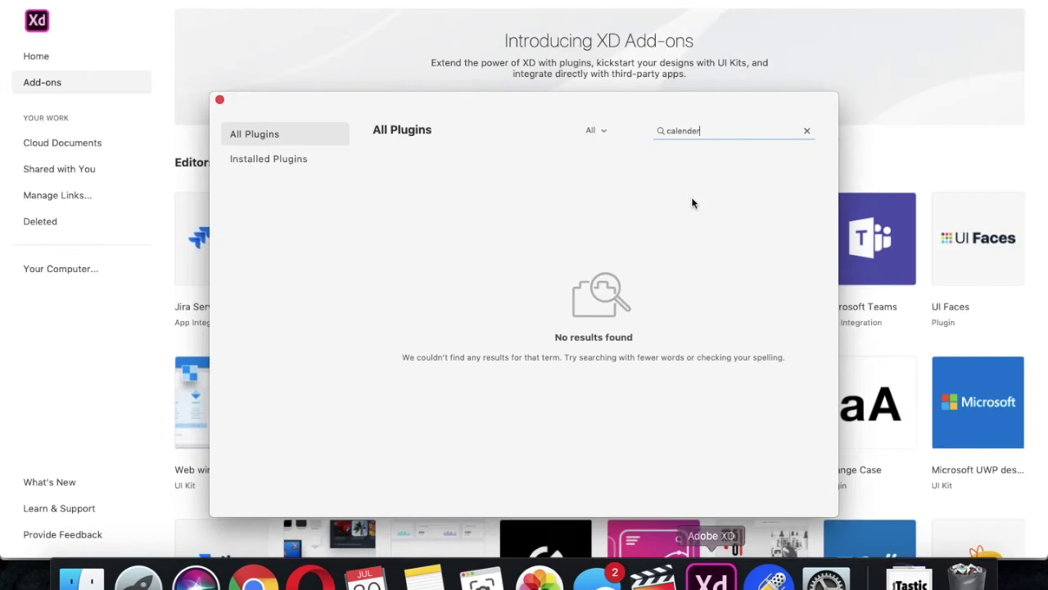
key(BackSpace)
key(BackSpace)
text(ar)
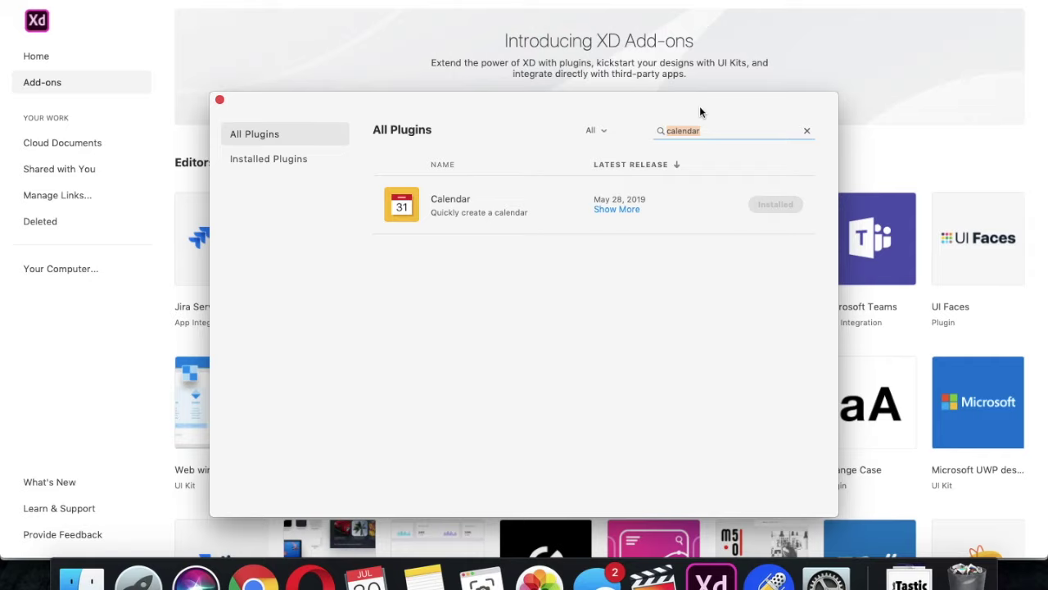
Check the installed plugins, then close the plugin manager and reopen the recent Untitled-1 cloud document
click(289, 156)
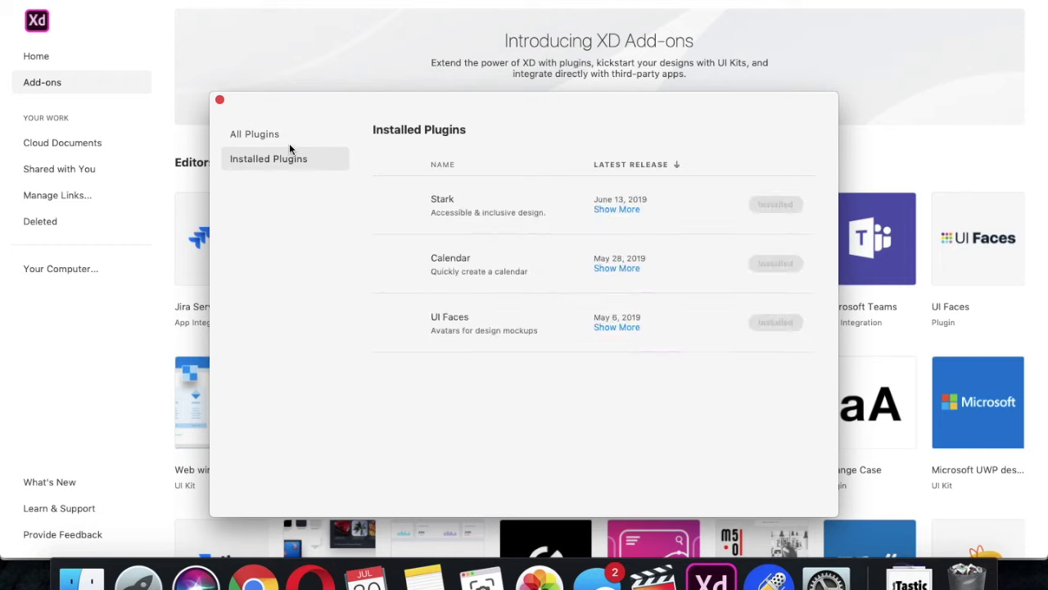
click(281, 131)
click(219, 100)
click(37, 54)
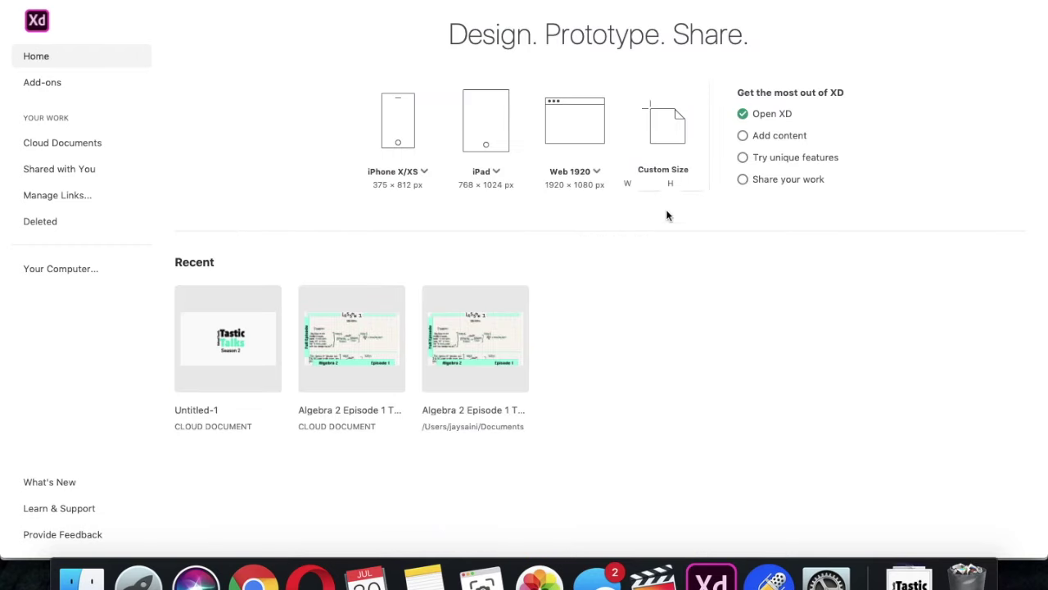
click(214, 327)
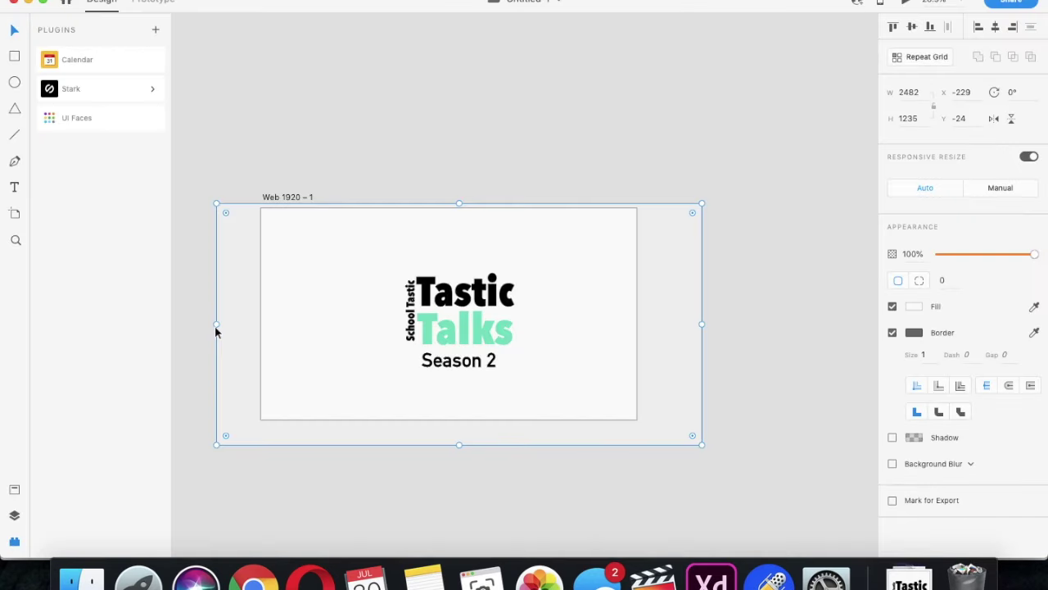
Insert an August 2019 calendar with the Calendar plugin, using the "Mon Tue Wed ..." weekday format
click(123, 61)
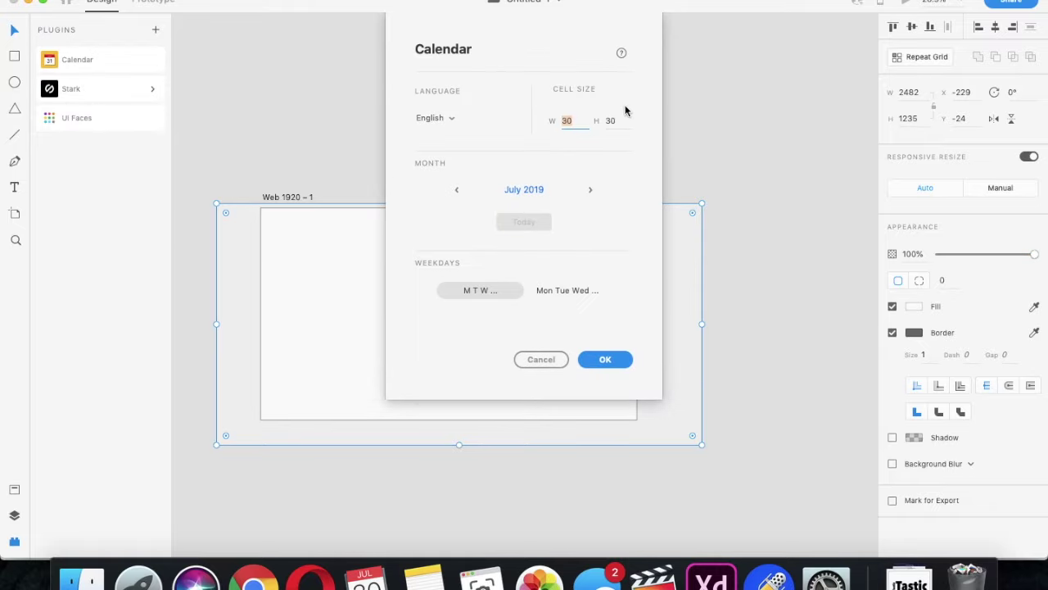
click(590, 190)
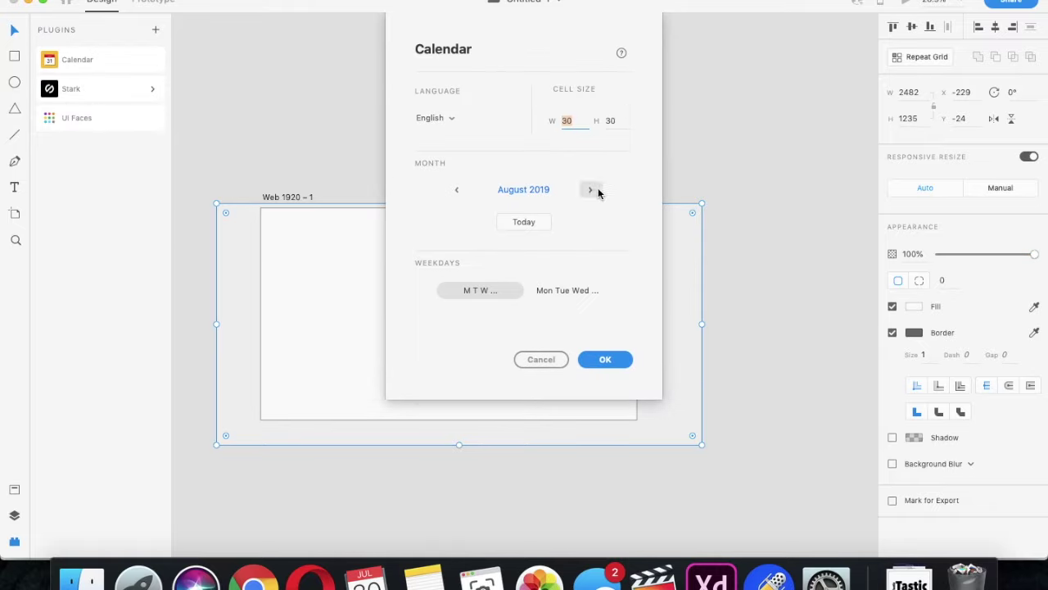
click(595, 190)
click(458, 191)
click(567, 293)
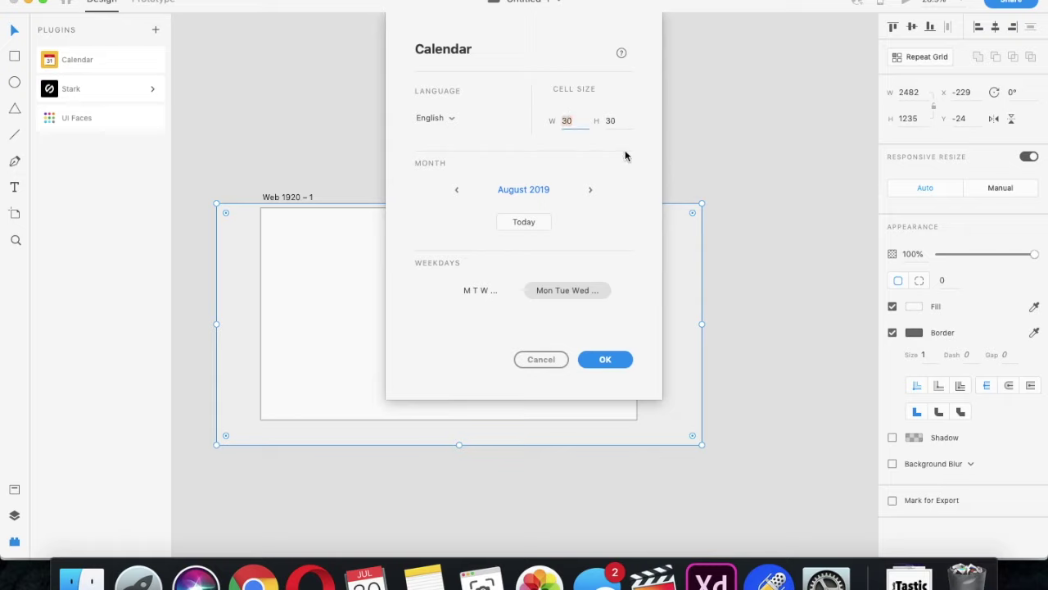
click(610, 359)
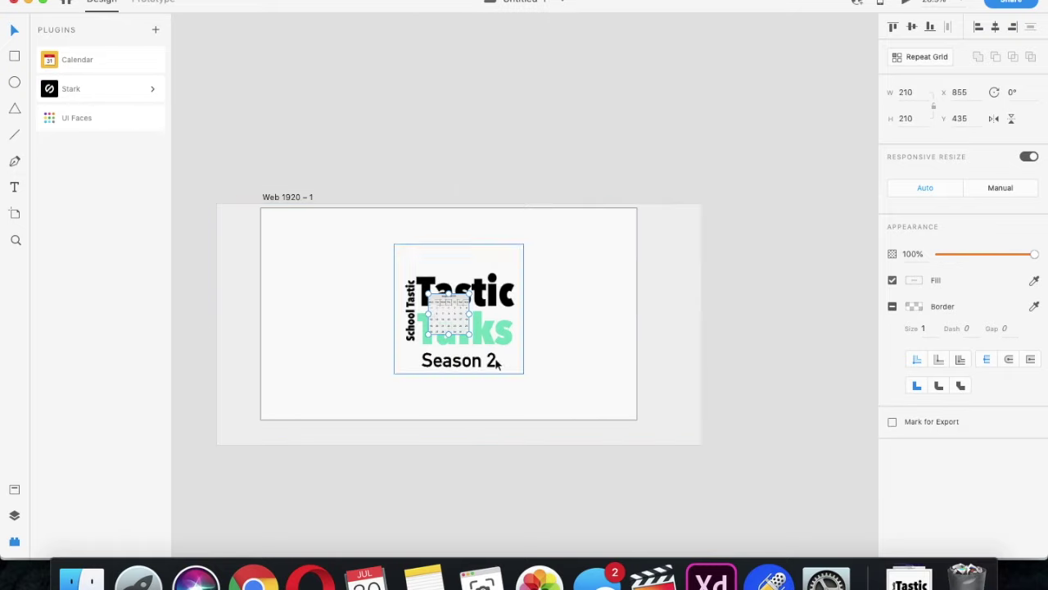
Enlarge the August 2019 calendar to about 798 × 579, and delete the logo, the "Season 2" title and the background rectangle
drag(468, 292, 585, 222)
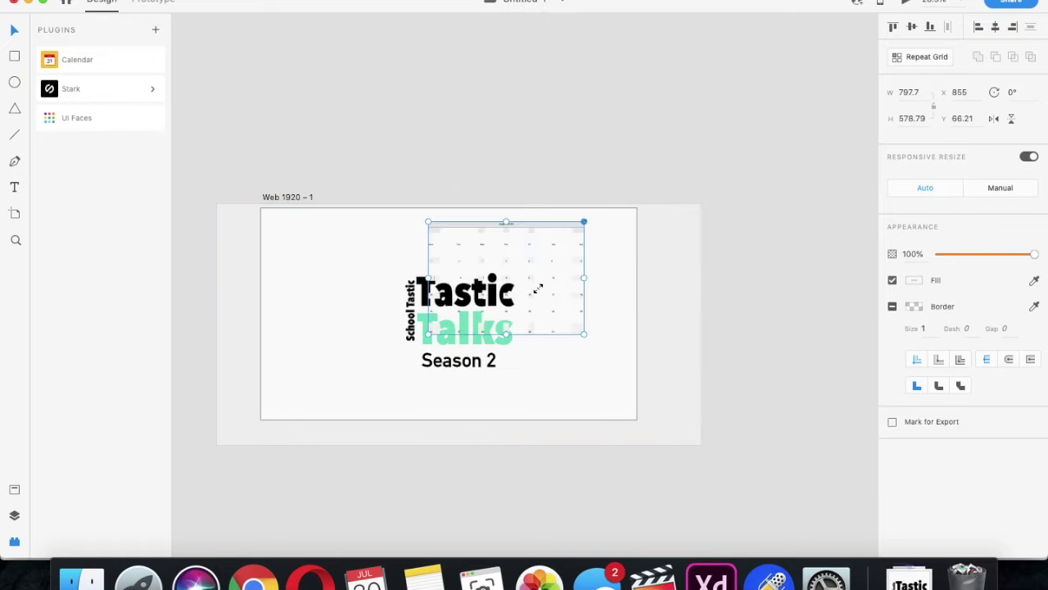
drag(527, 319, 524, 292)
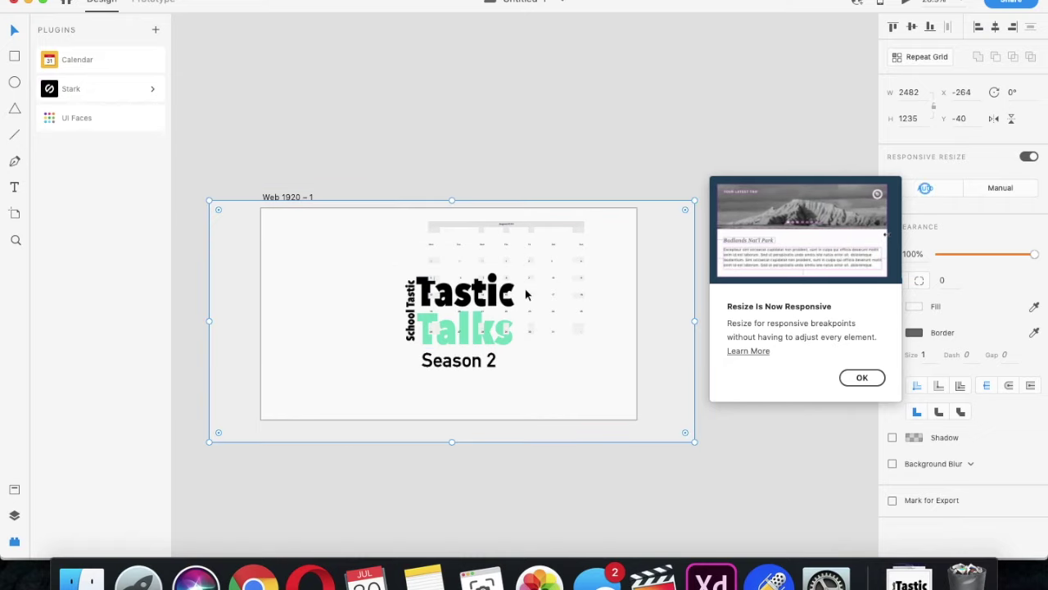
click(447, 342)
drag(447, 341, 316, 371)
key(Delete)
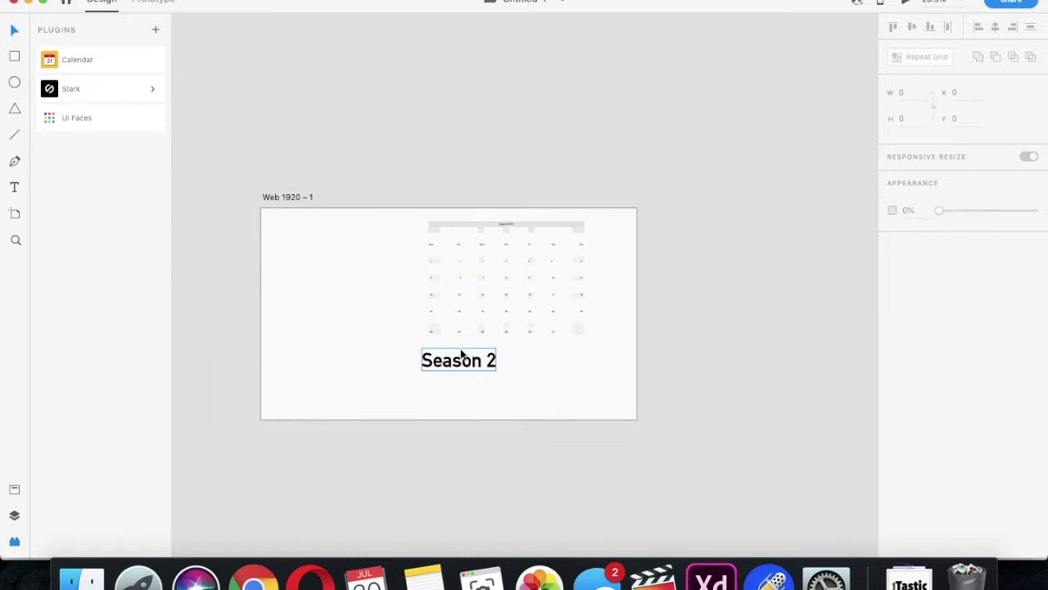
click(460, 358)
key(Delete)
click(320, 375)
key(Delete)
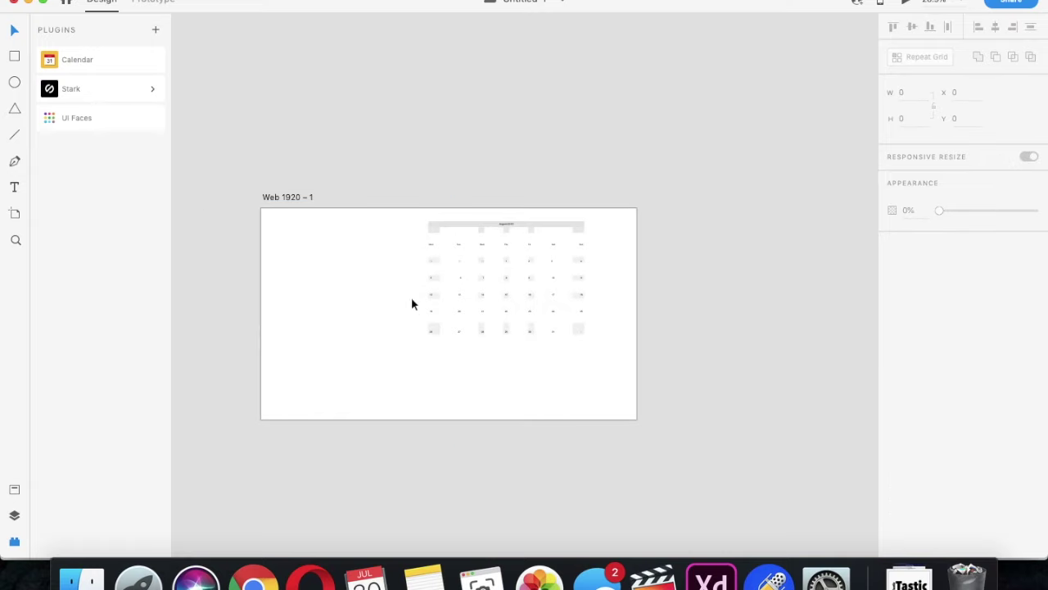
Set the calendar's fill to dark brown, #6A4E4E
scroll(440, 274, up, 5)
scroll(440, 273, up, 5)
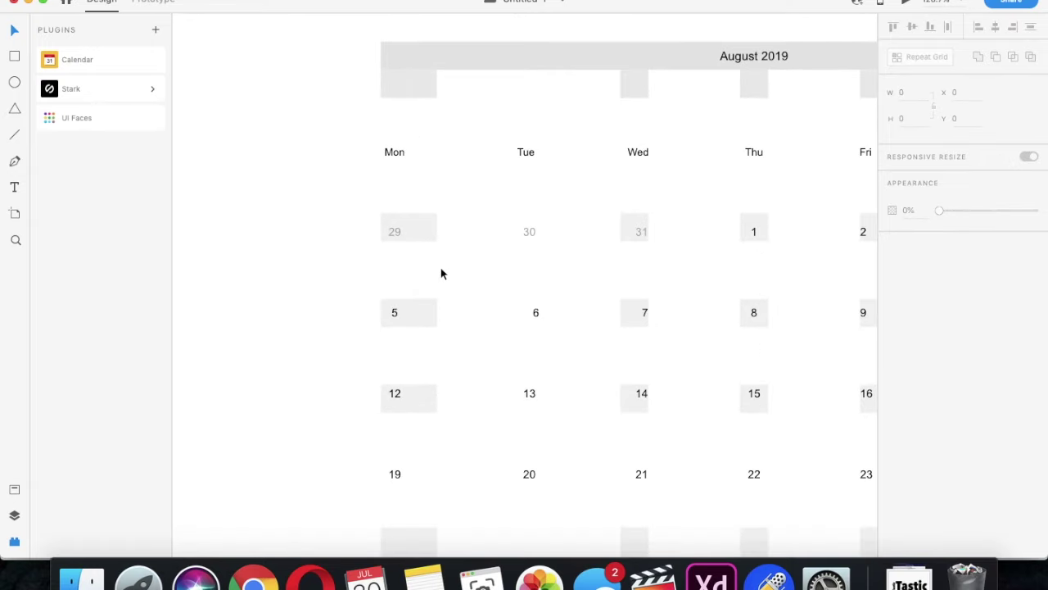
click(410, 238)
scroll(572, 290, down, 1)
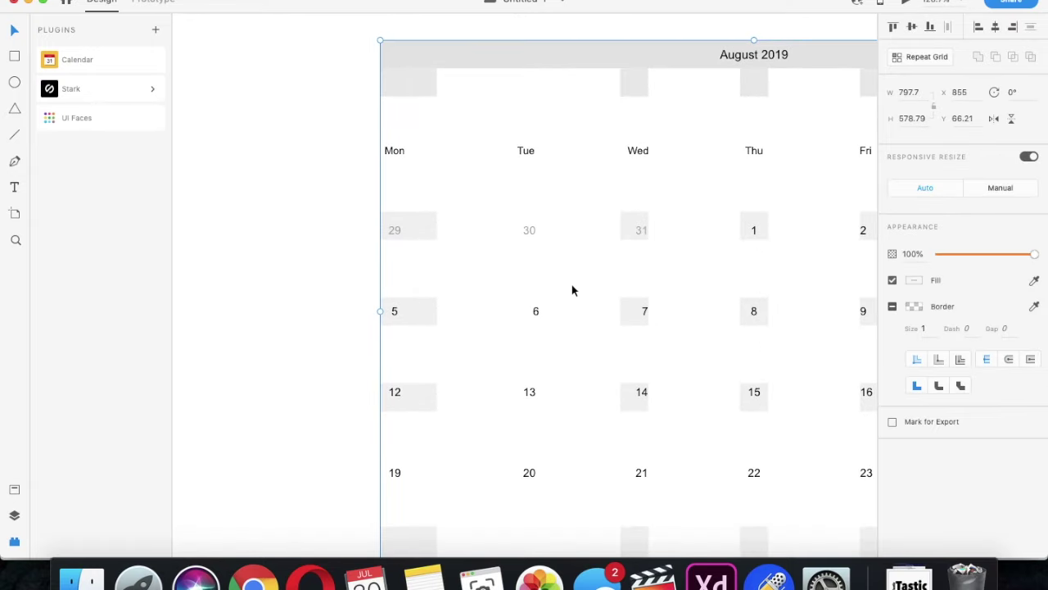
click(912, 282)
drag(811, 292, 841, 215)
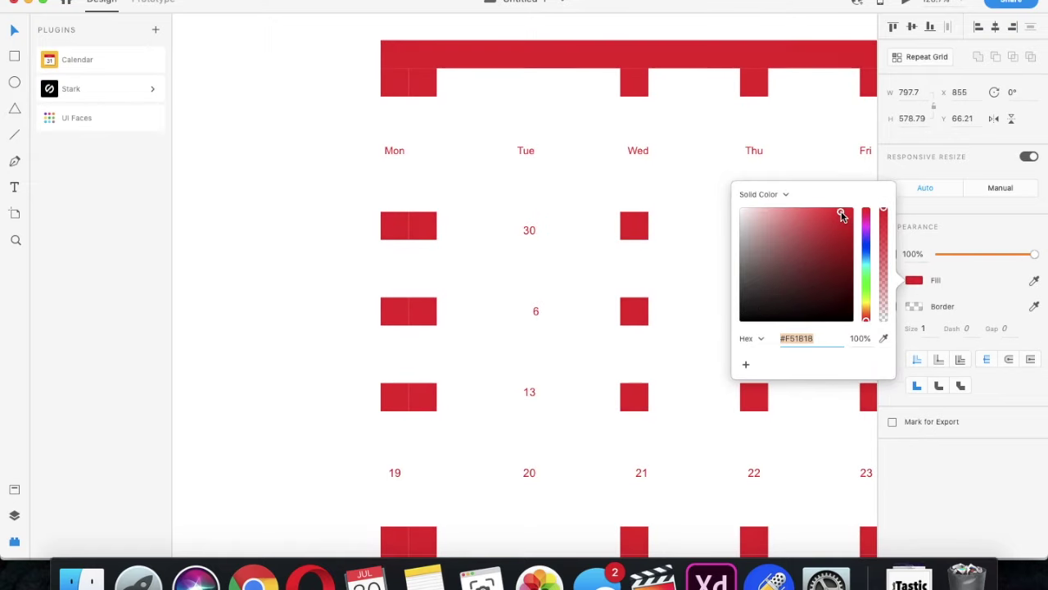
drag(795, 271, 770, 273)
scroll(608, 144, down, 5)
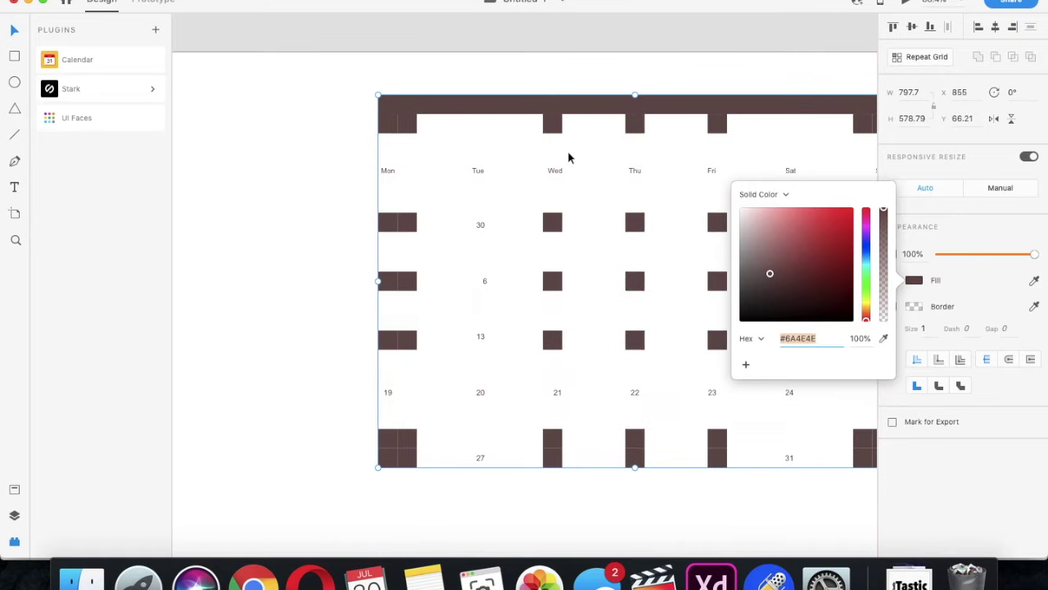
click(884, 272)
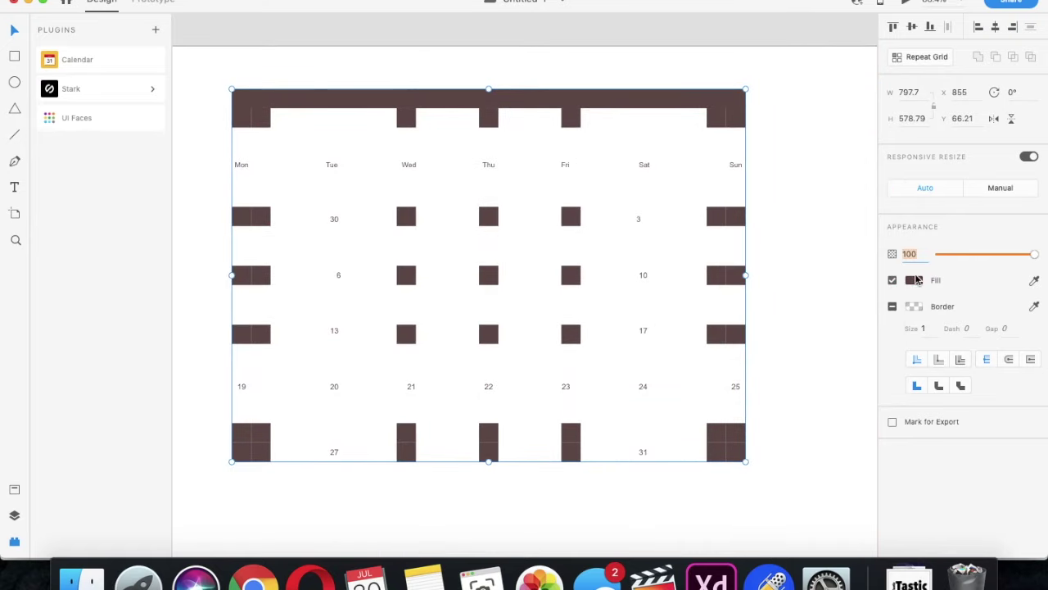
Set the calendar's fill to blue, #3C4BFF
click(916, 281)
drag(824, 306, 826, 183)
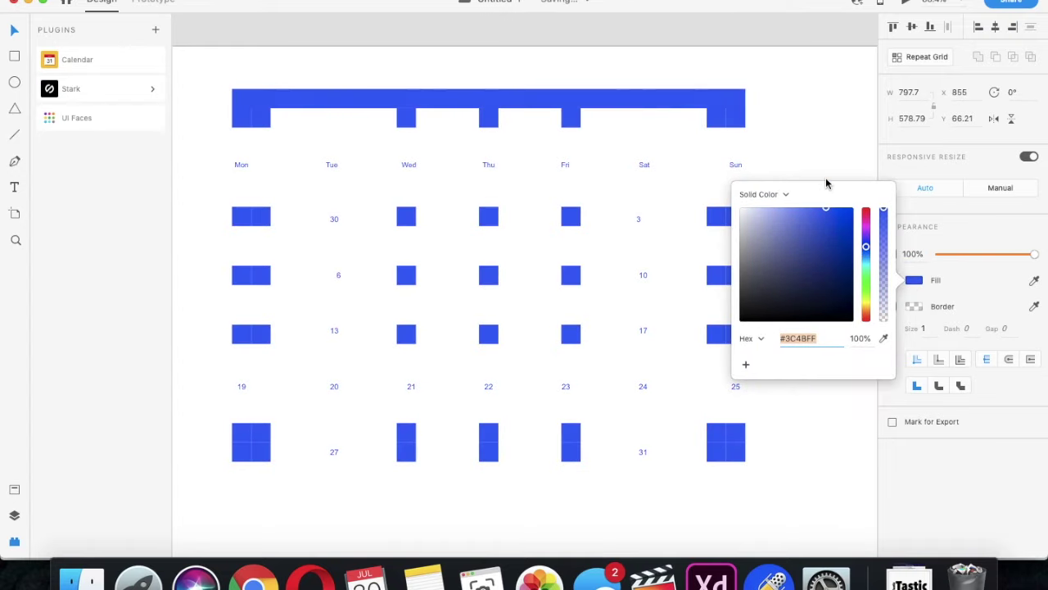
click(760, 99)
click(532, 174)
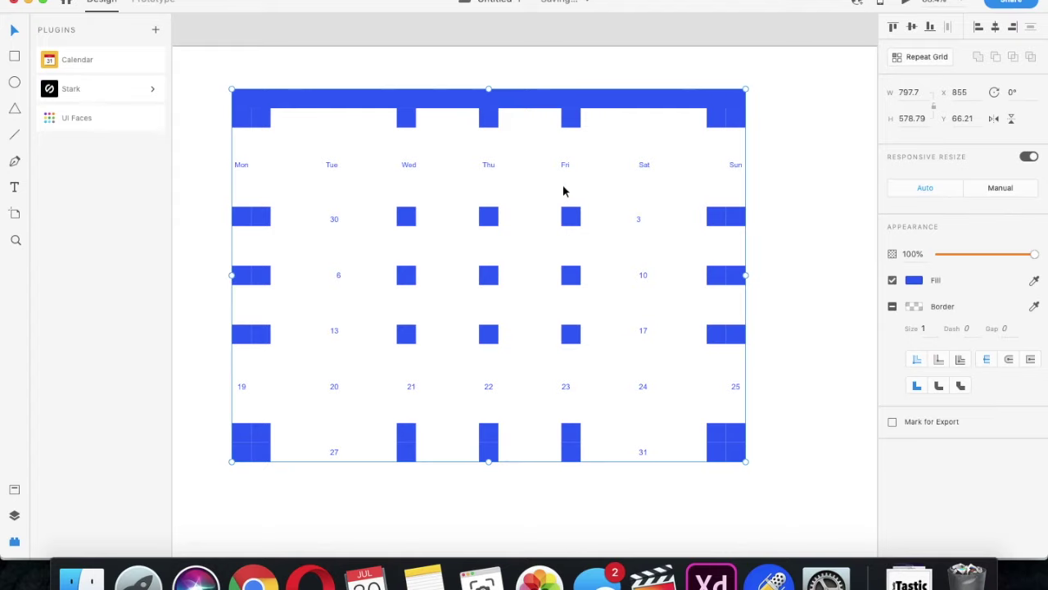
Stretch the blue calendar across most of the artboard, to about 1578 × 858
scroll(564, 190, down, 5)
scroll(547, 284, down, 5)
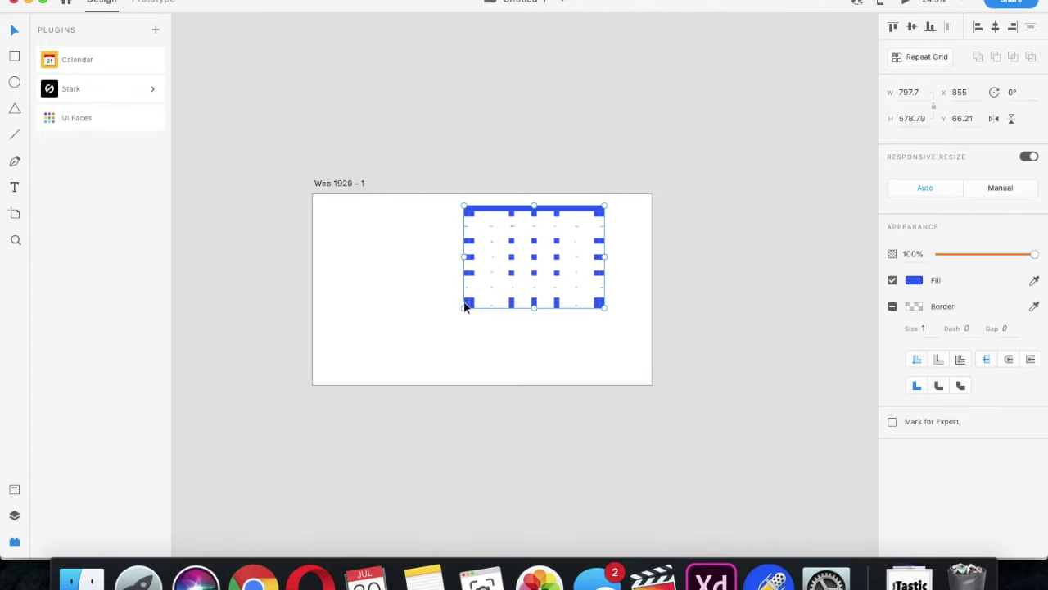
drag(434, 329, 328, 357)
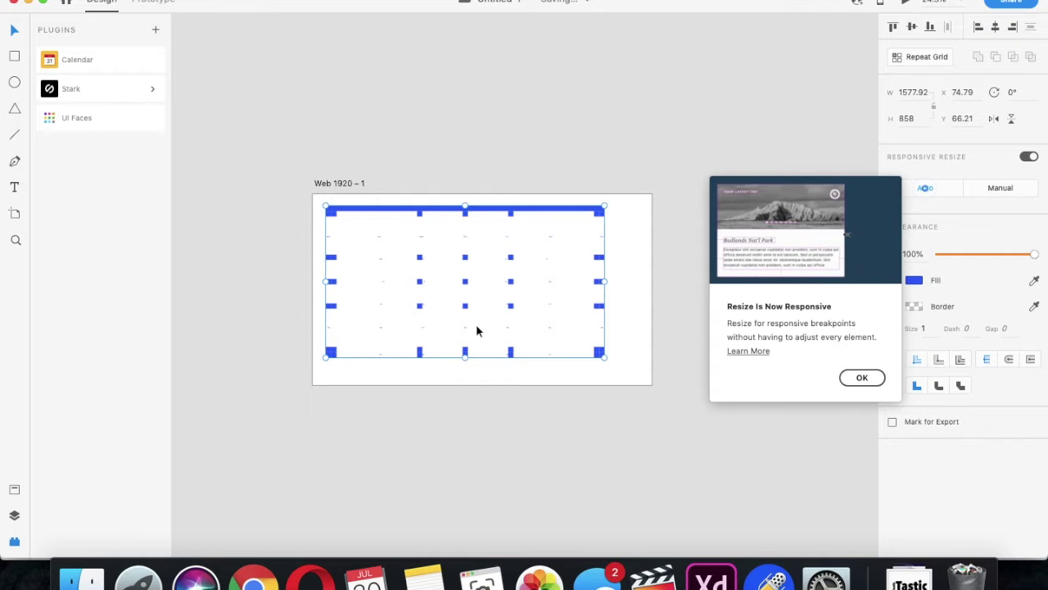
Examine the stretched calendar's weekday labels, date cells and appearance settings
scroll(504, 245, up, 3)
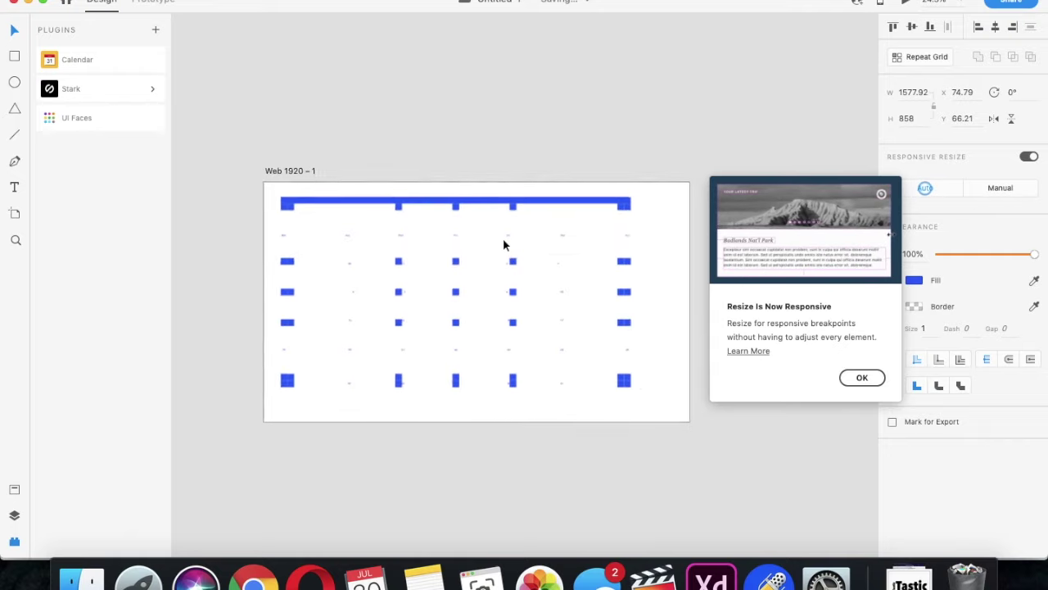
drag(486, 242, 505, 246)
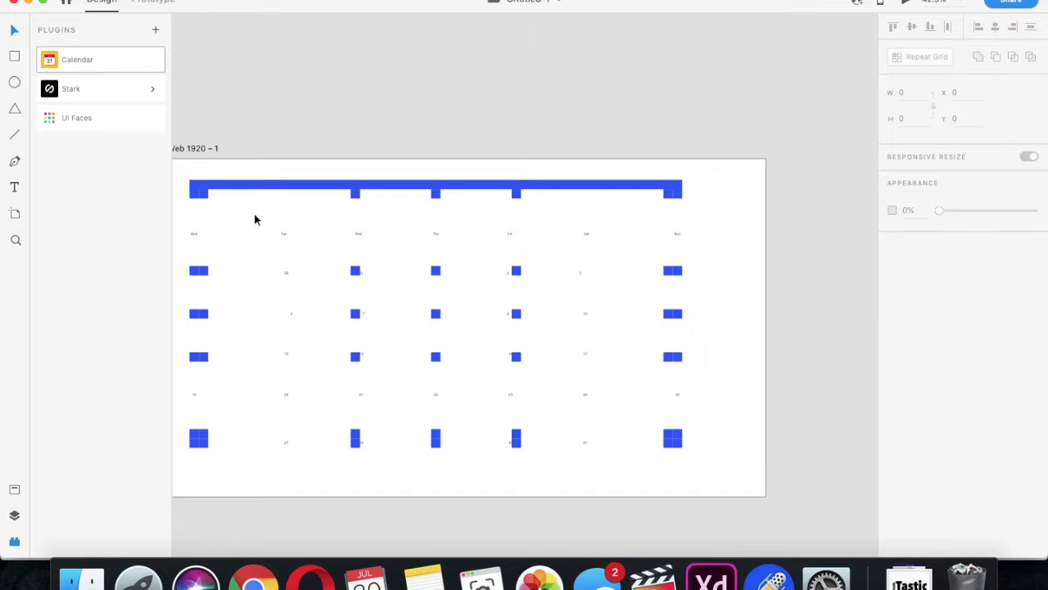
drag(254, 215, 443, 205)
scroll(701, 454, down, 5)
scroll(600, 246, up, 8)
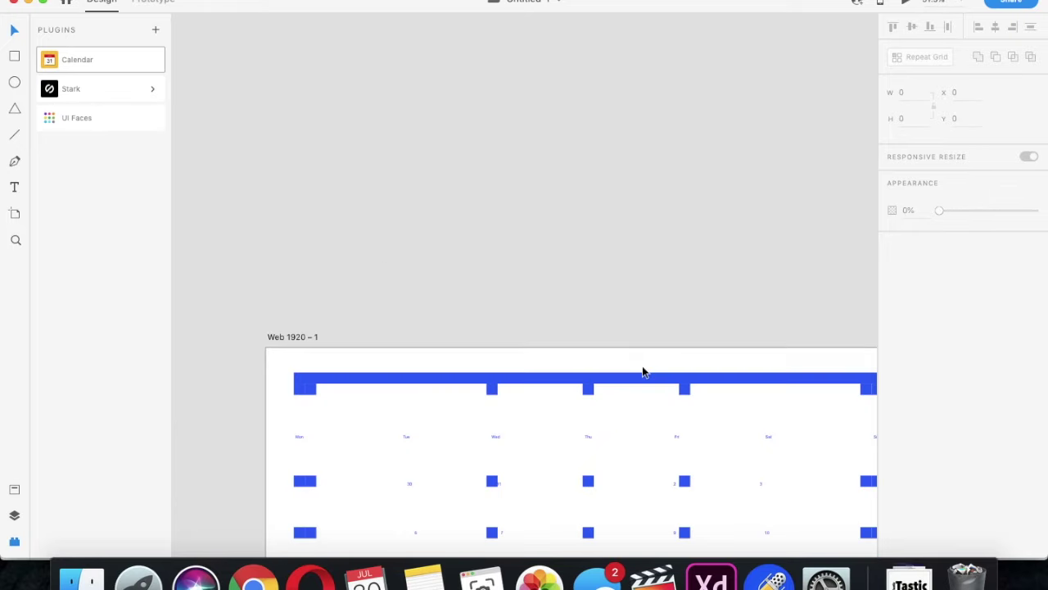
click(494, 431)
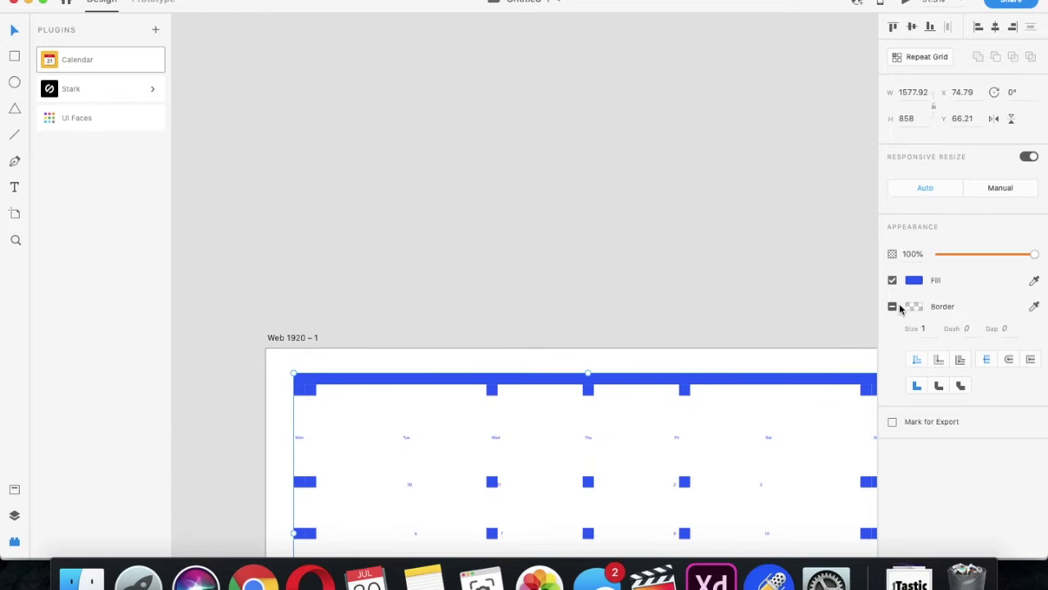
mouse_move(1035, 257)
mouse_down()
mouse_move(952, 261)
mouse_move(1045, 266)
mouse_up()
scroll(673, 328, down, 5)
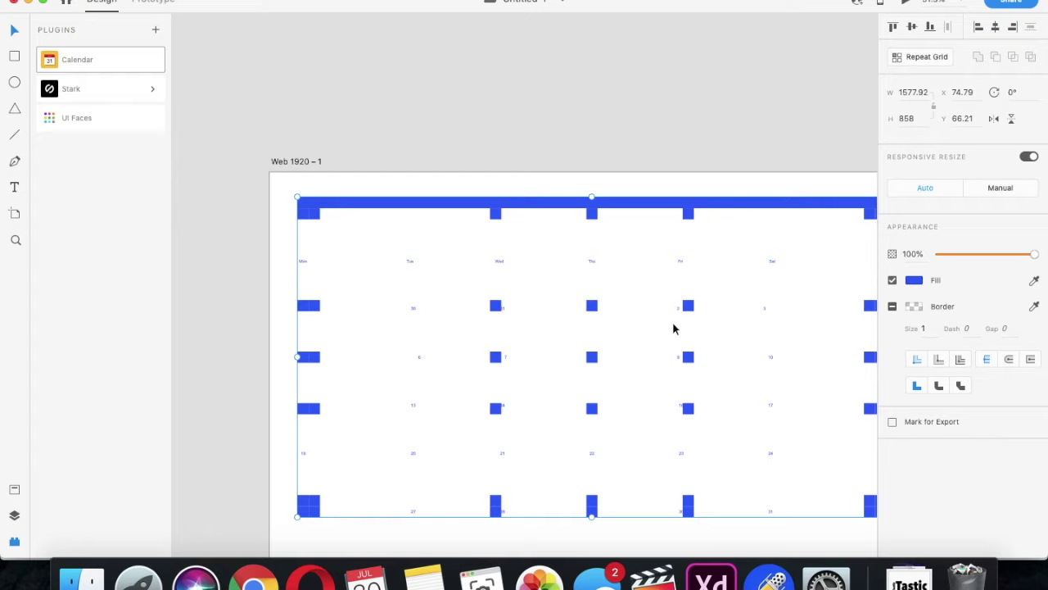
Insert another August 2019 calendar with the Calendar plugin at cell size 100 × 30, and enlarge it to about 1312 × 765
click(125, 65)
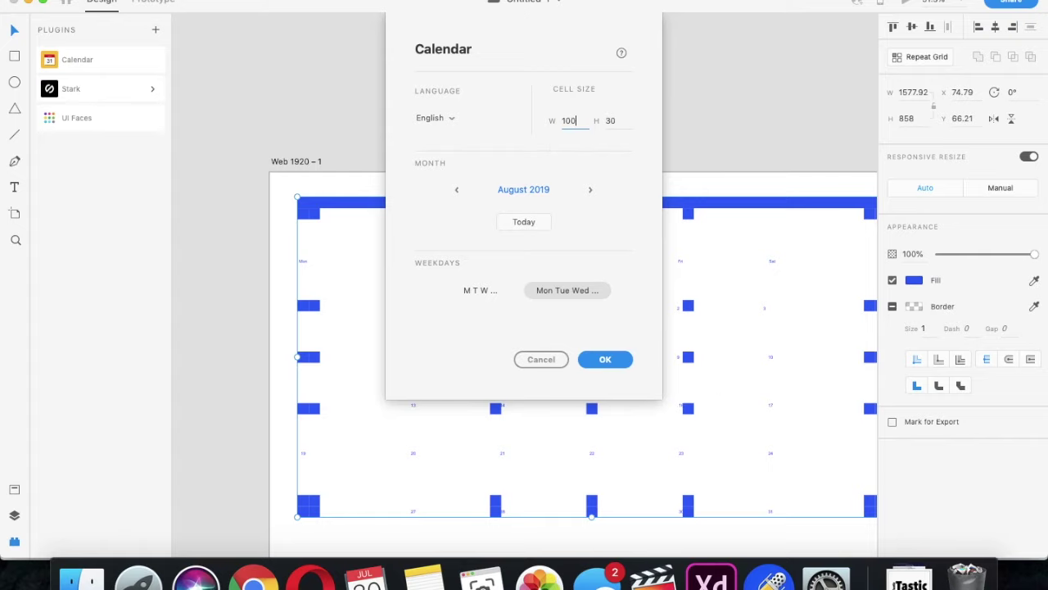
click(613, 361)
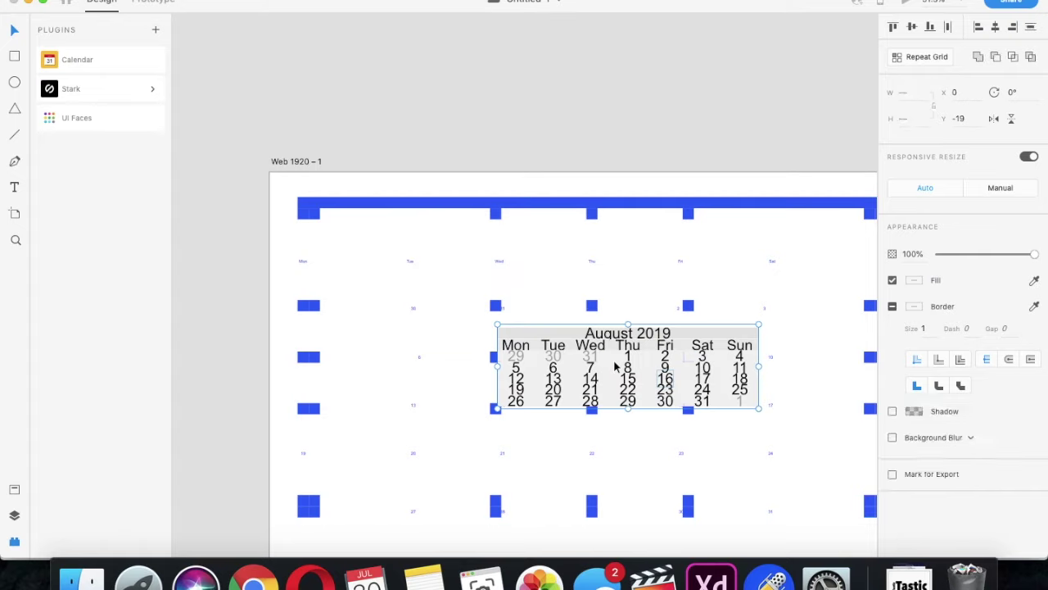
drag(610, 379, 527, 321)
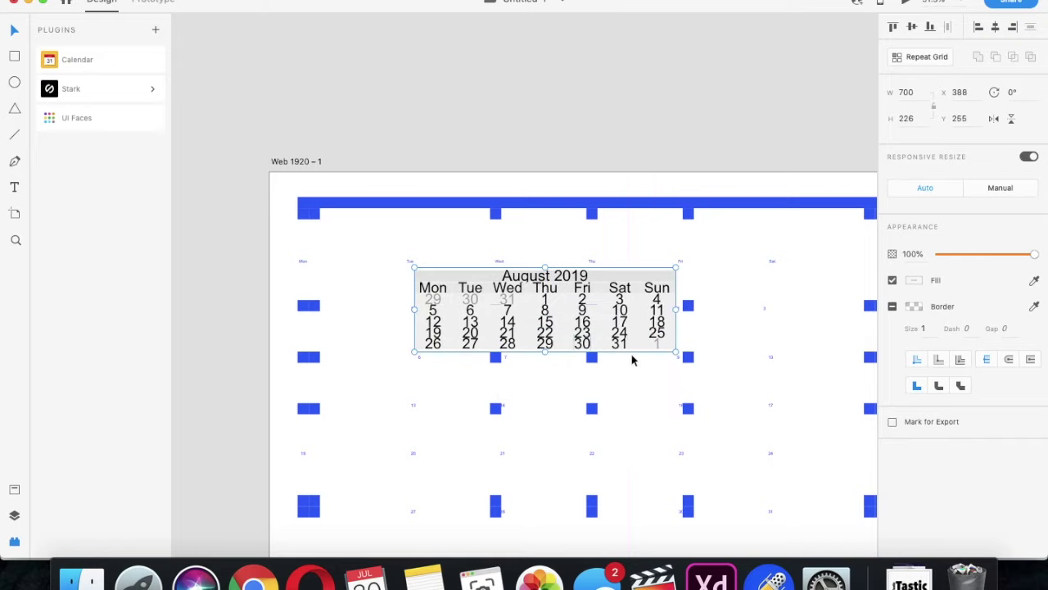
drag(674, 349, 777, 409)
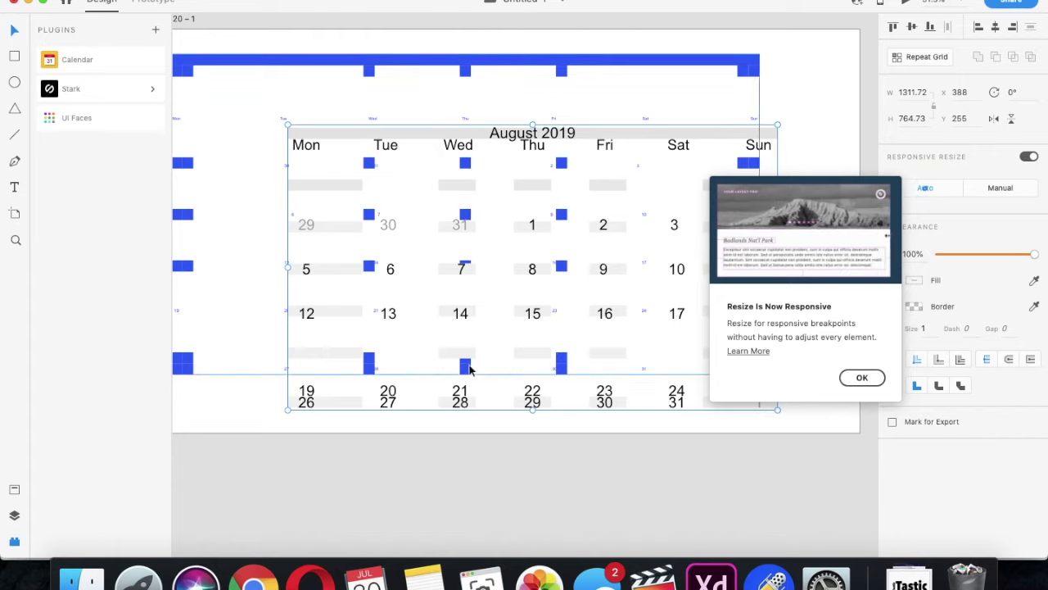
Insert a new August 2019 calendar with the Calendar plugin, using a cell size of 100 × 100
click(127, 62)
click(622, 119)
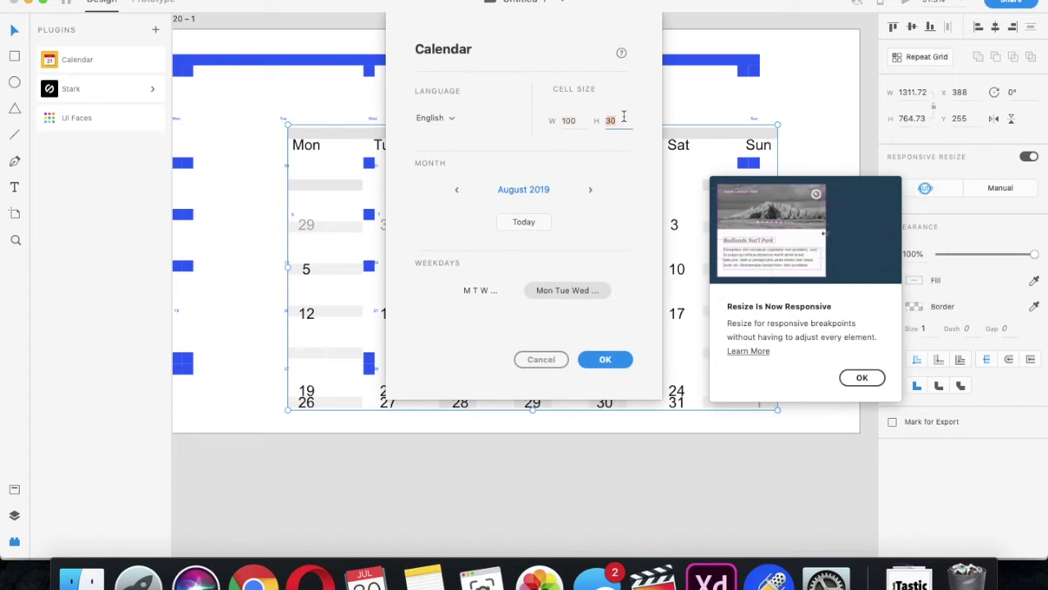
text(100)
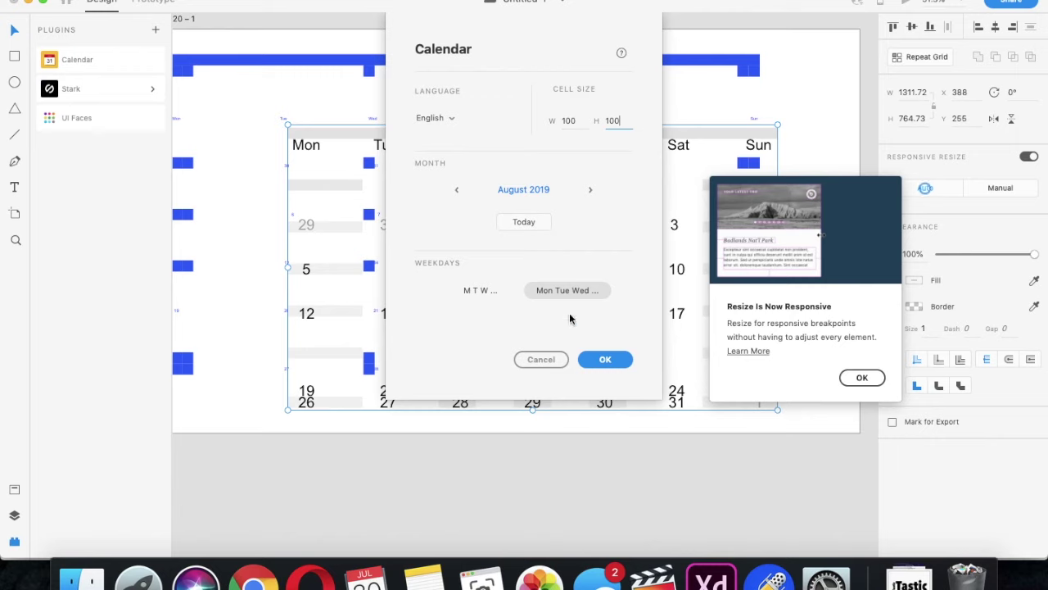
click(605, 359)
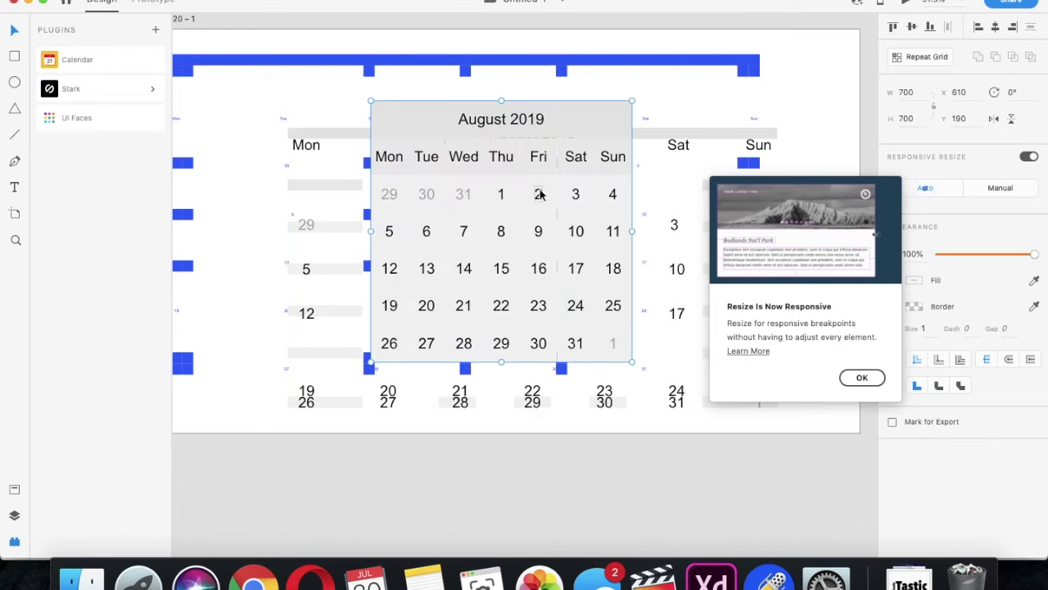
Move the new calendar below the artboard and delete the two older calendars
drag(532, 130, 639, 469)
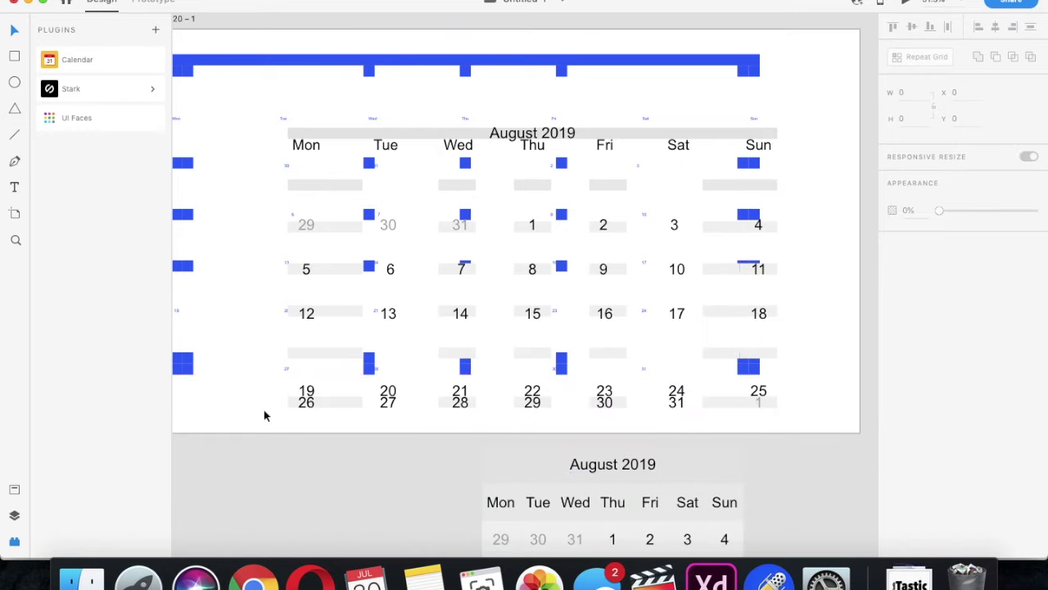
drag(264, 414, 405, 236)
key(Delete)
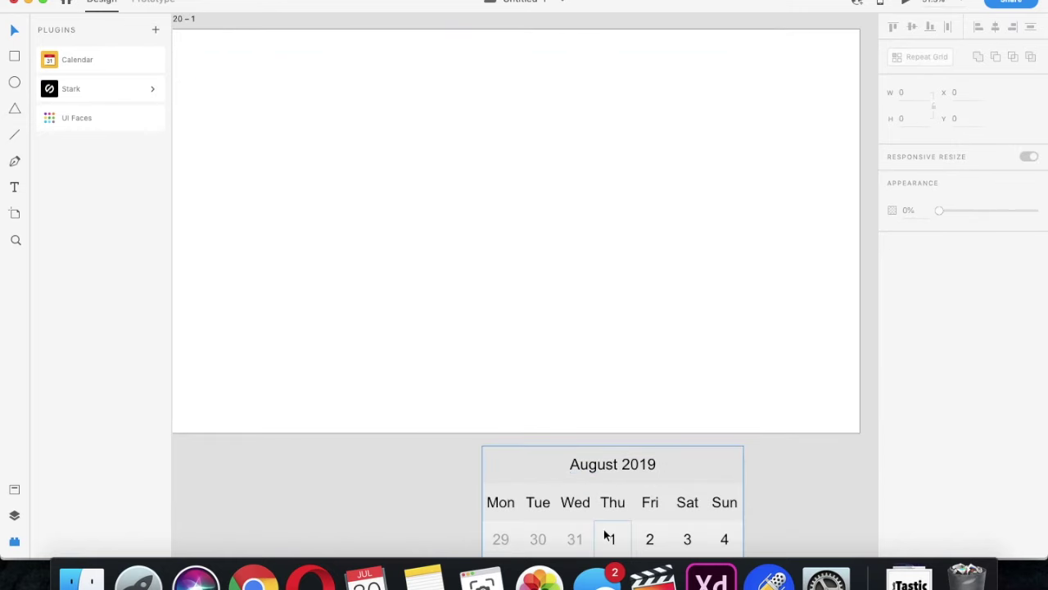
Place the remaining calendar on the artboard, resize it to about 1542 × 693 and position it at about X 247, Y 72
drag(606, 534, 372, 191)
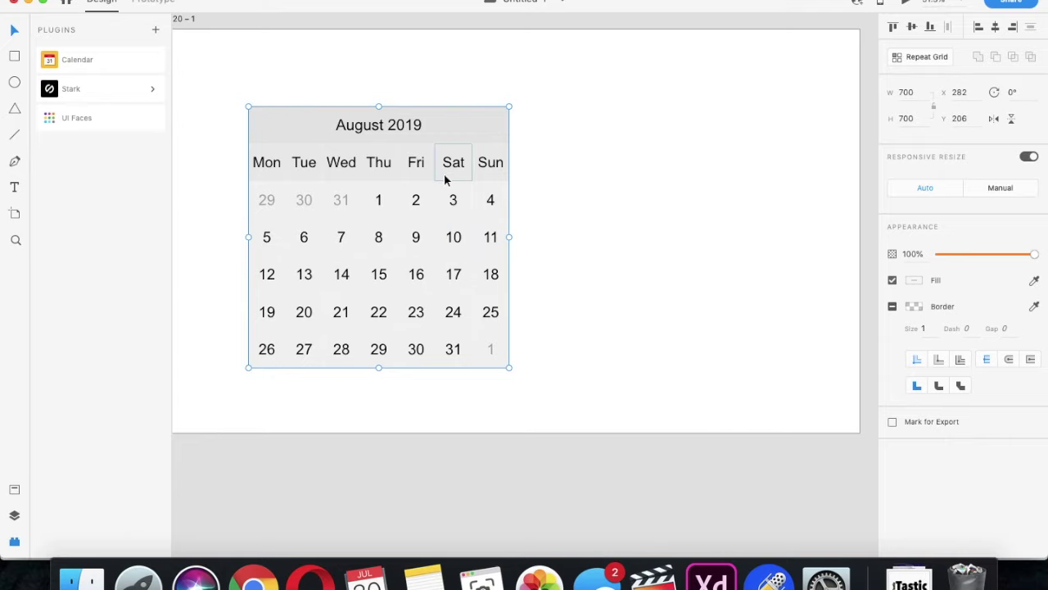
drag(511, 106, 823, 231)
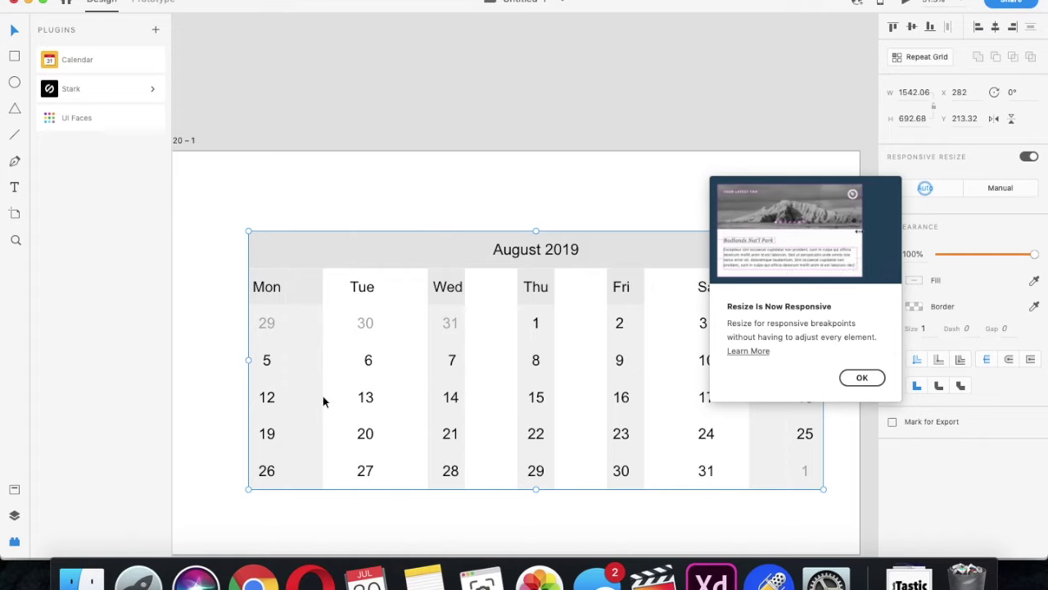
click(199, 344)
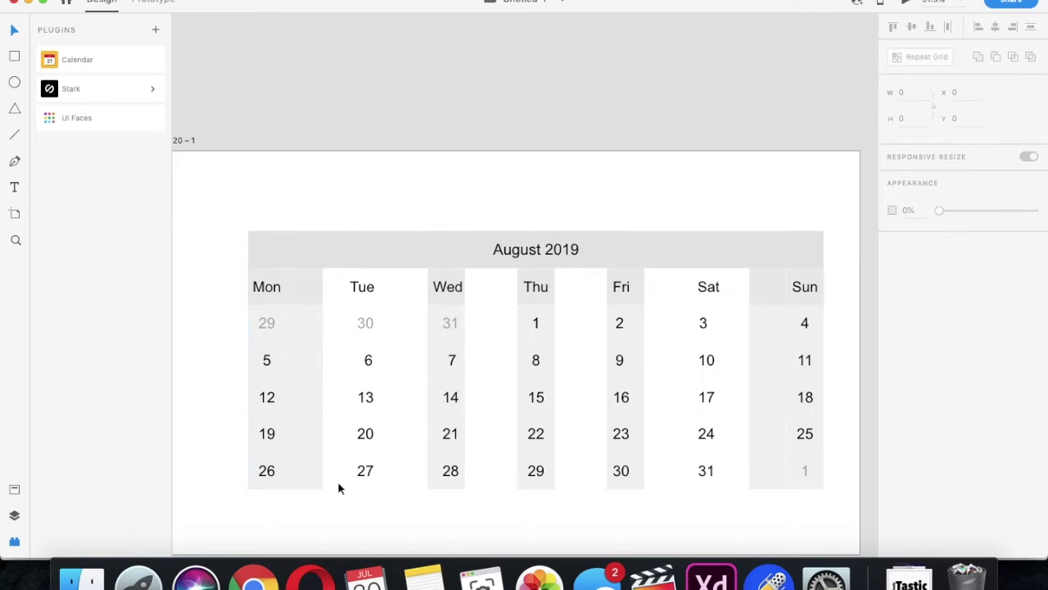
click(275, 483)
drag(300, 467, 287, 411)
scroll(279, 450, down, 5)
scroll(280, 444, down, 3)
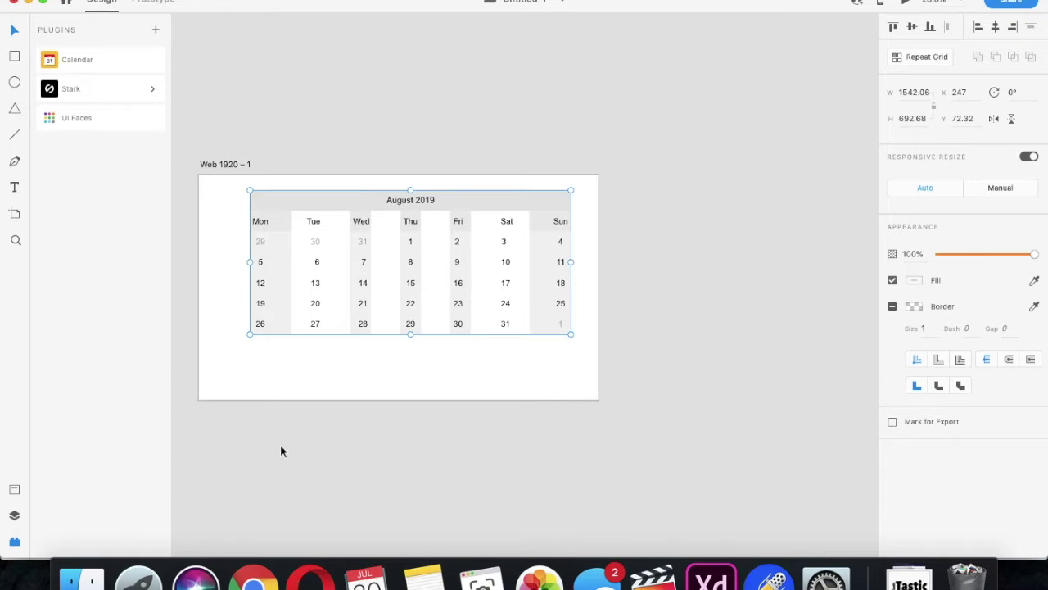
Add the text "Tastic Talks Episodes Days" beneath the calendar
click(13, 186)
click(378, 377)
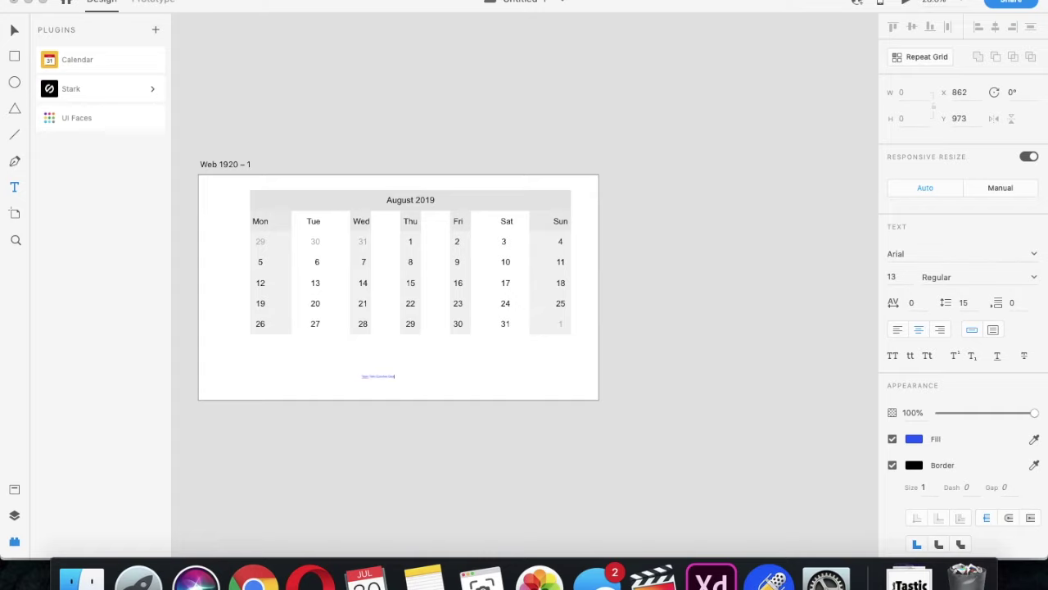
Change the fill colour of the "Tastic Talks Episodes Days" caption to black
scroll(385, 378, up, 5)
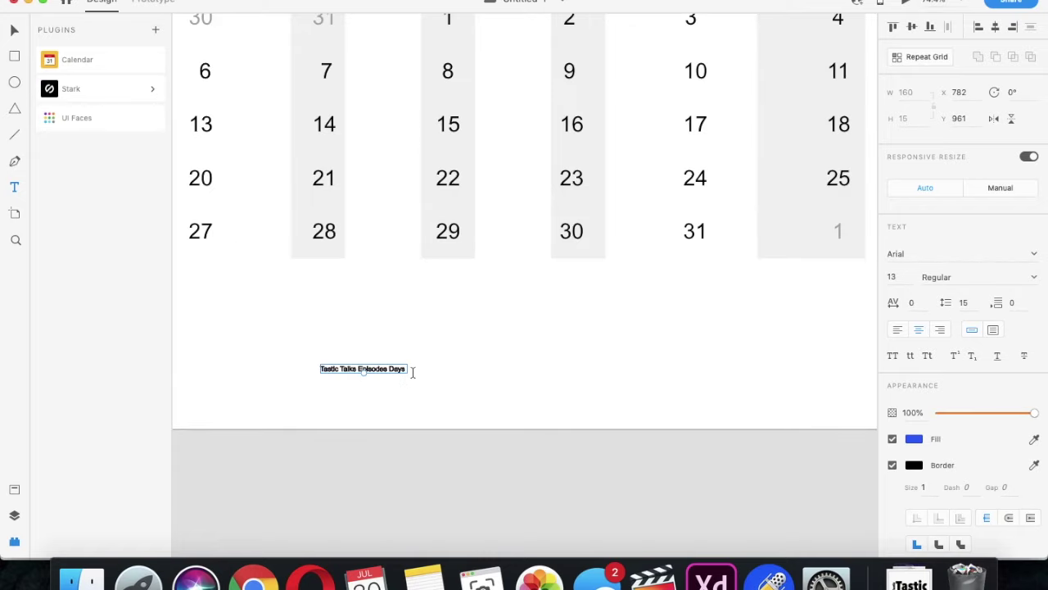
drag(412, 370, 221, 338)
click(352, 374)
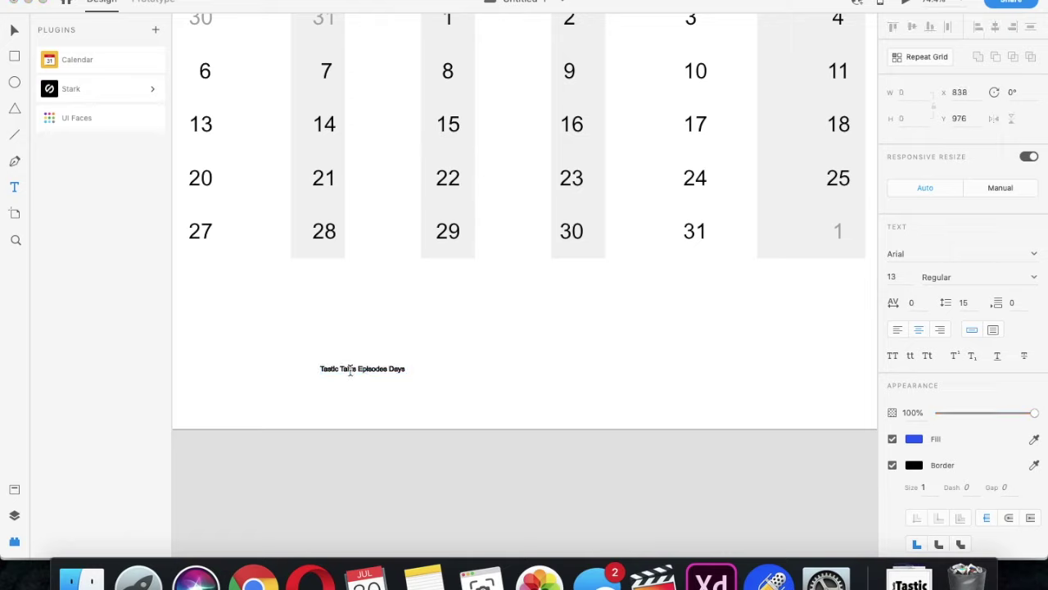
key(Escape)
double_click(342, 367)
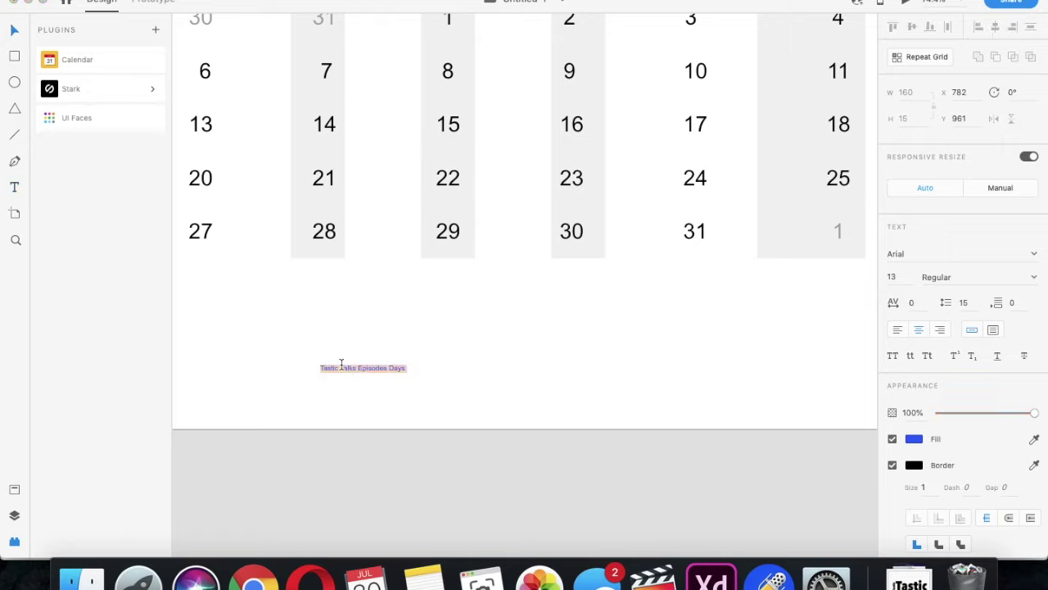
click(913, 440)
click(788, 462)
key(Escape)
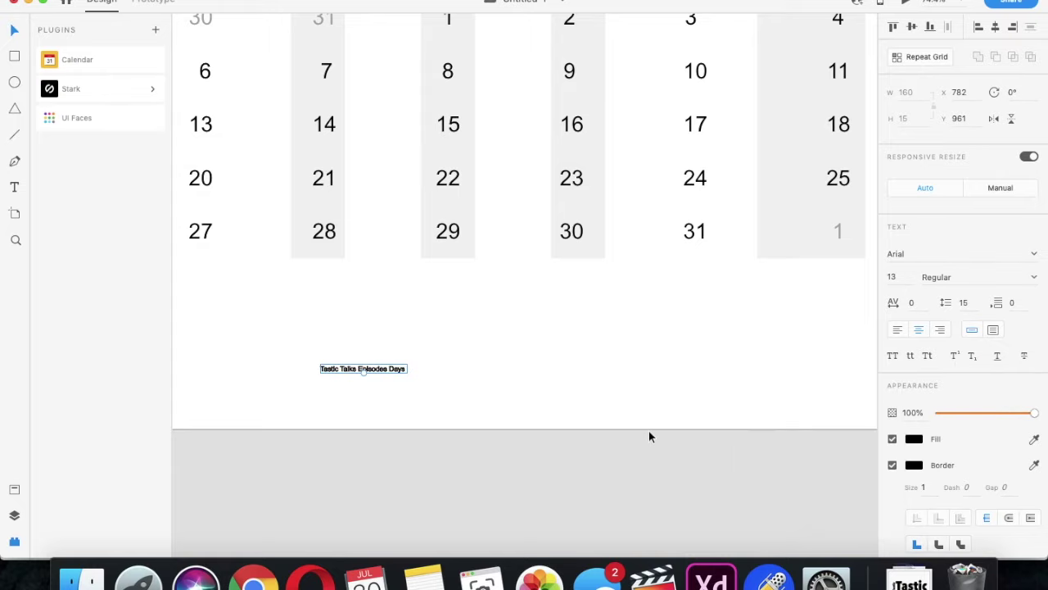
Set the caption's font to Chalkboard
double_click(378, 370)
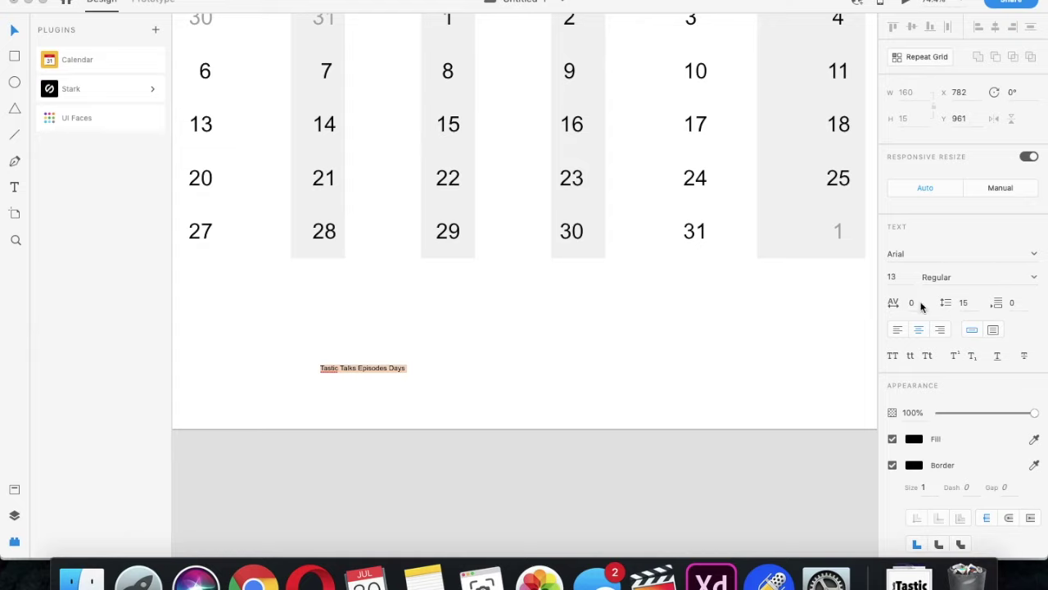
click(927, 255)
click(1038, 254)
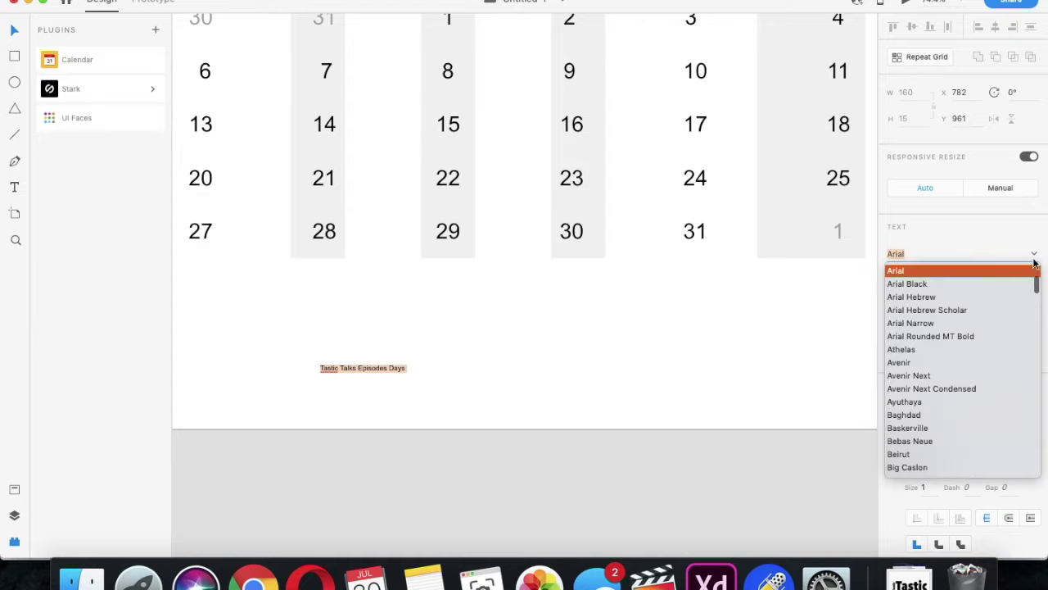
scroll(935, 448, down, 5)
scroll(935, 447, down, 2)
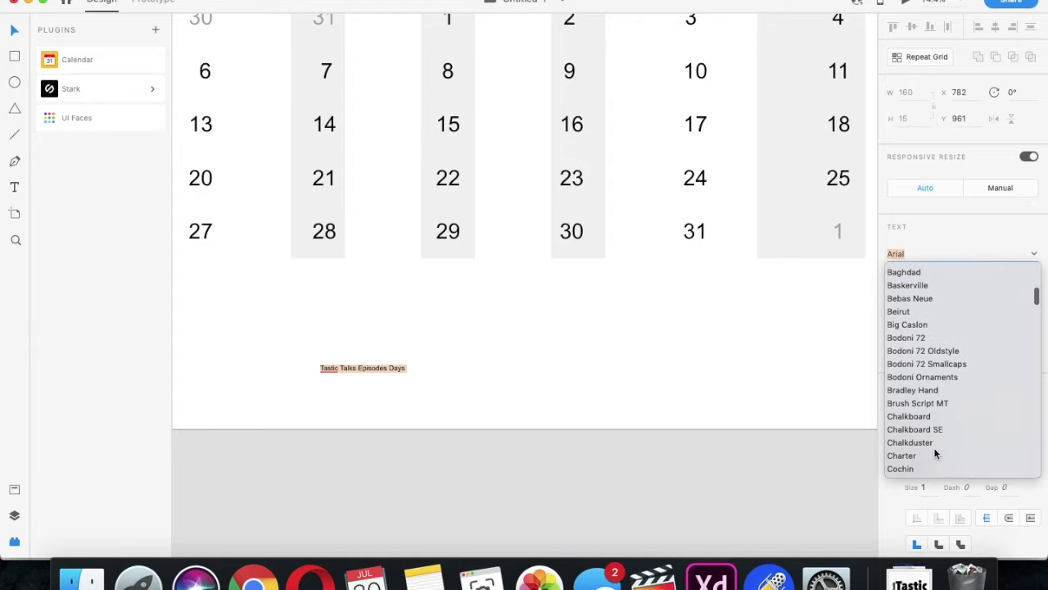
click(909, 416)
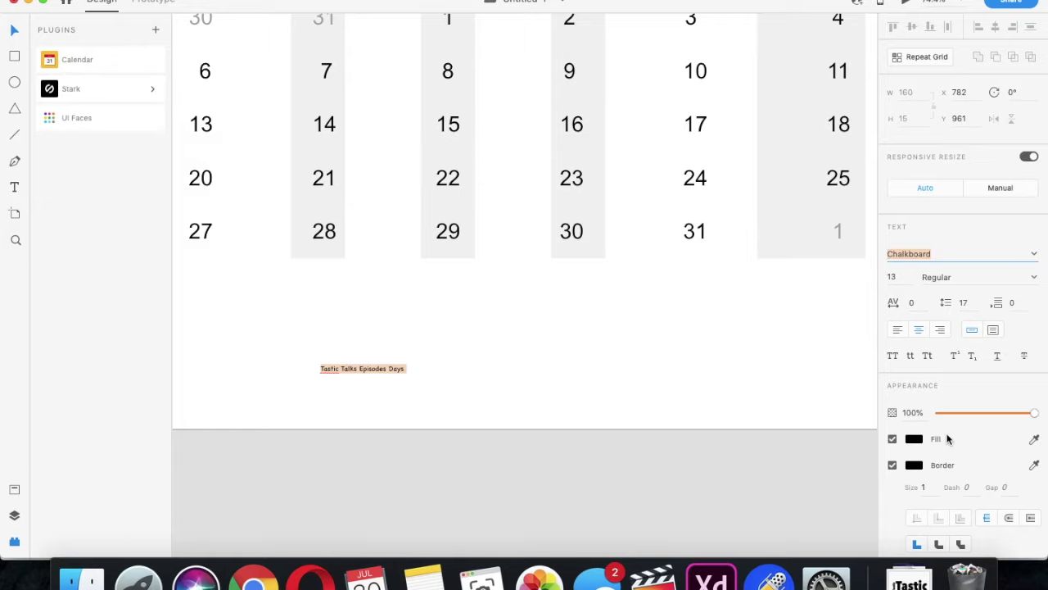
Set the caption's font size to 100 and move it beneath the calendar at about X 407, Y 833
click(893, 276)
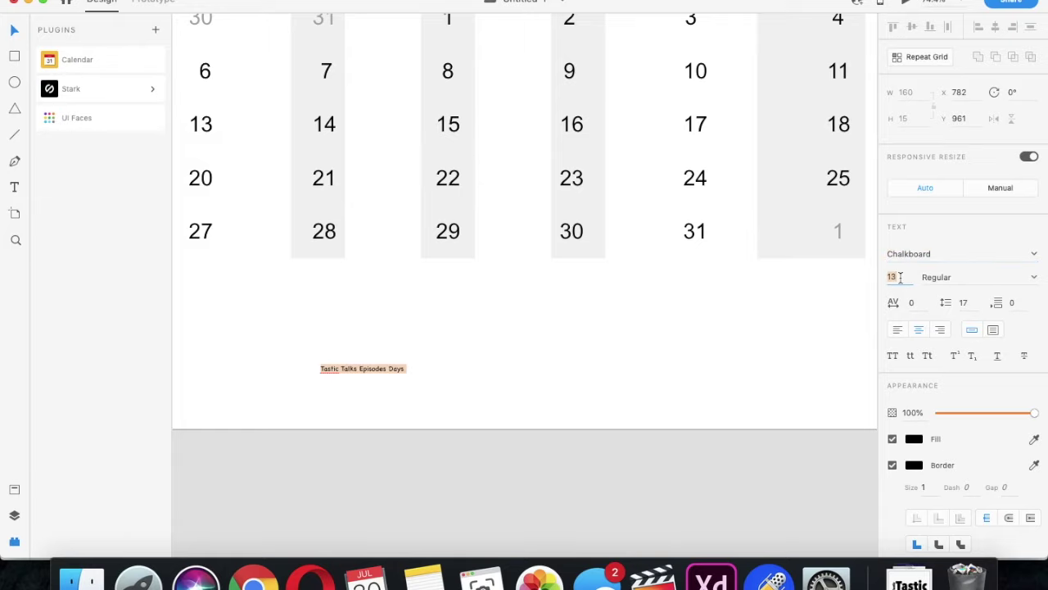
text(100)
key(Return)
key(Escape)
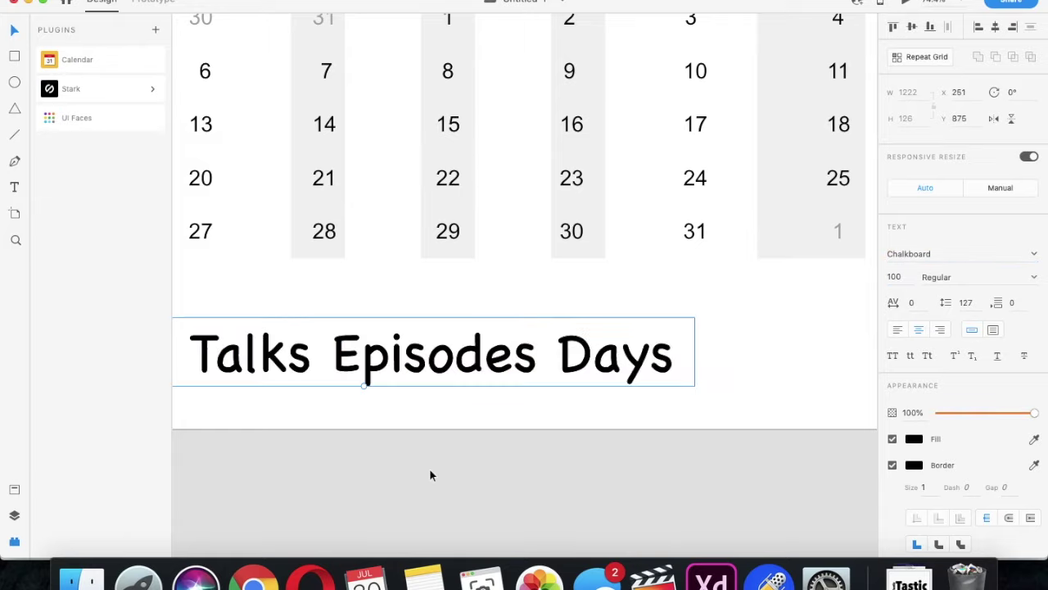
scroll(430, 470, down, 3)
drag(436, 477, 484, 461)
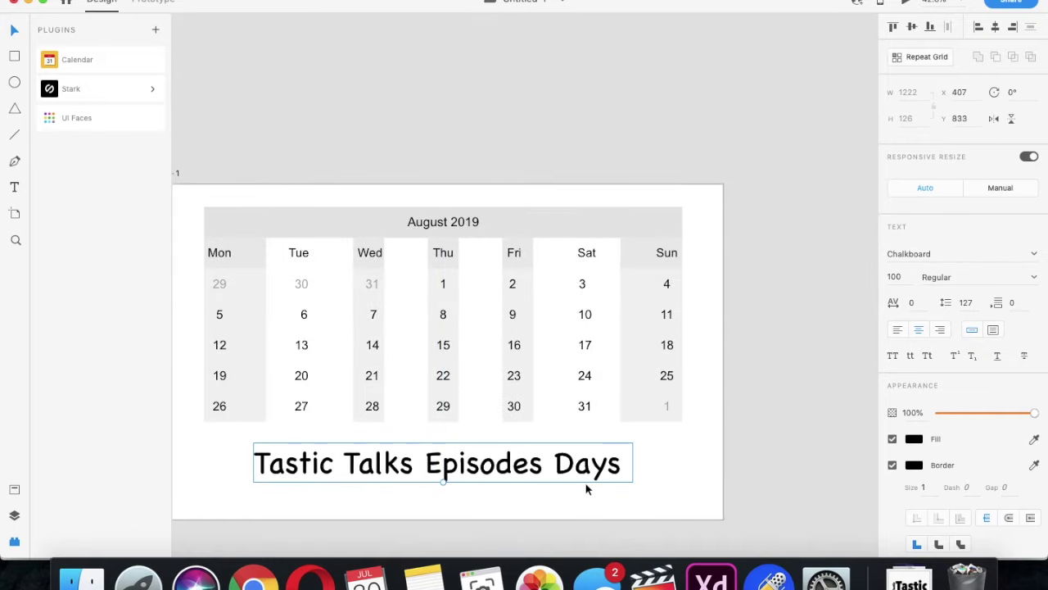
Select the background cell of Friday, August 2 inside the calendar group
click(662, 282)
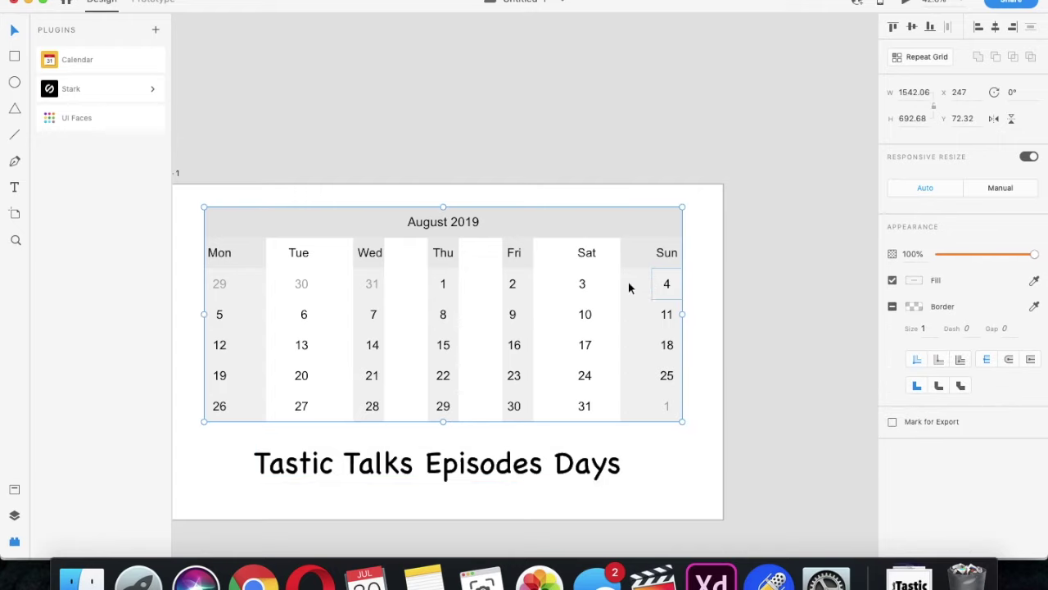
double_click(513, 283)
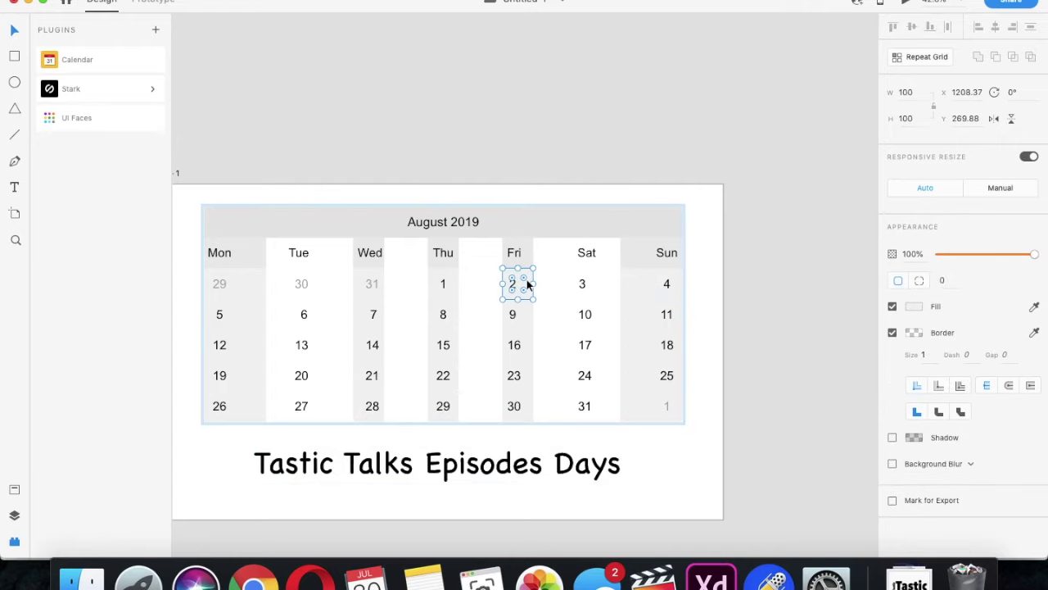